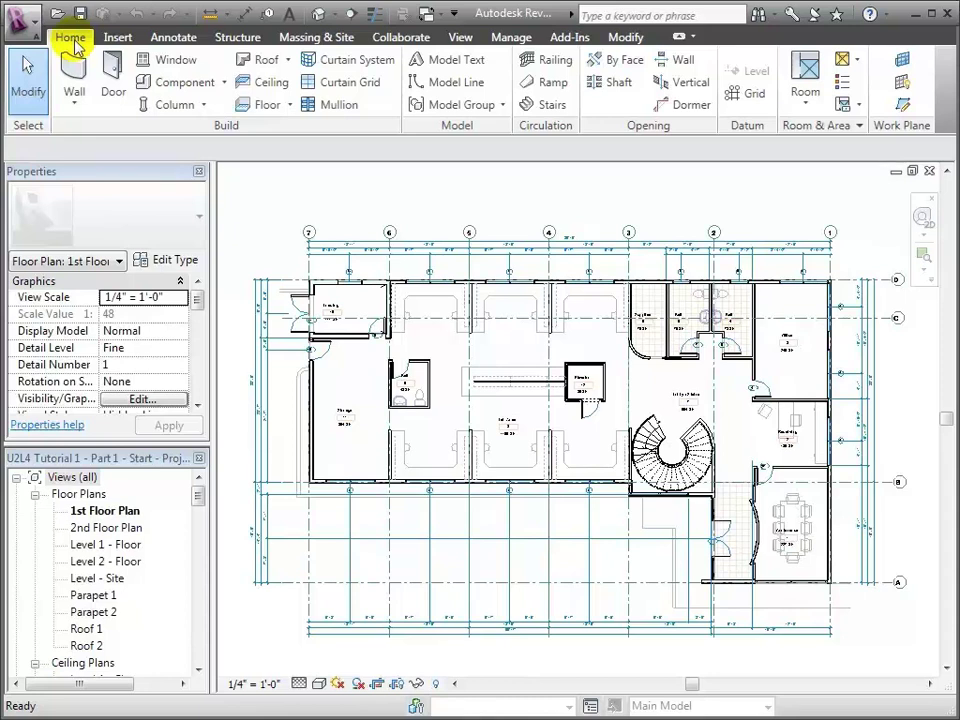
Draw a building section line just beside grid 4, from below grid B up to above grid D
left_click(461, 42)
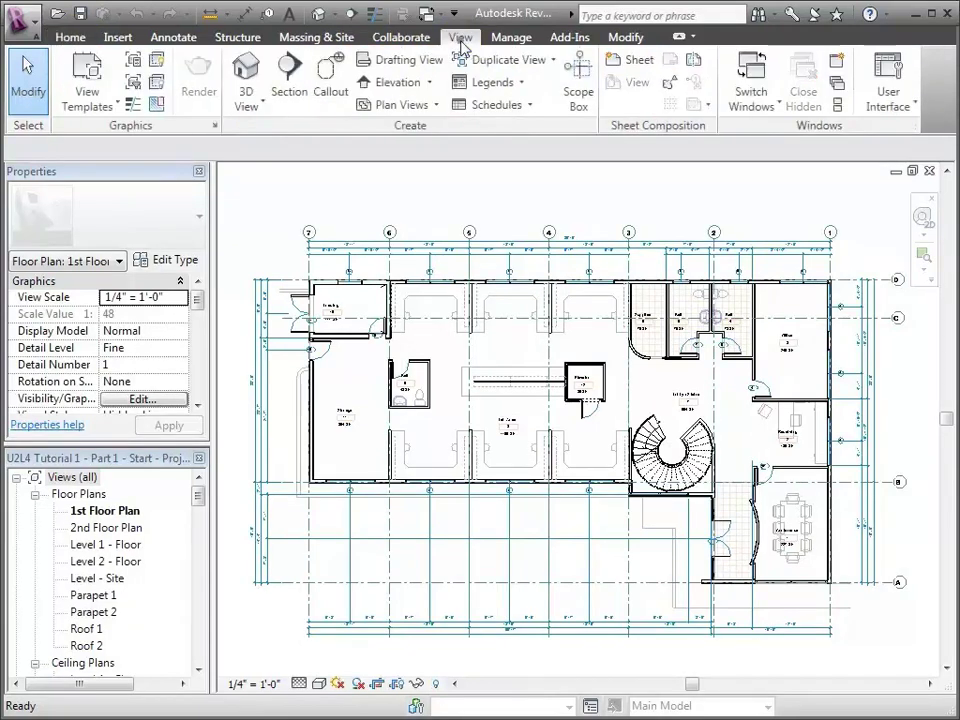
left_click(288, 90)
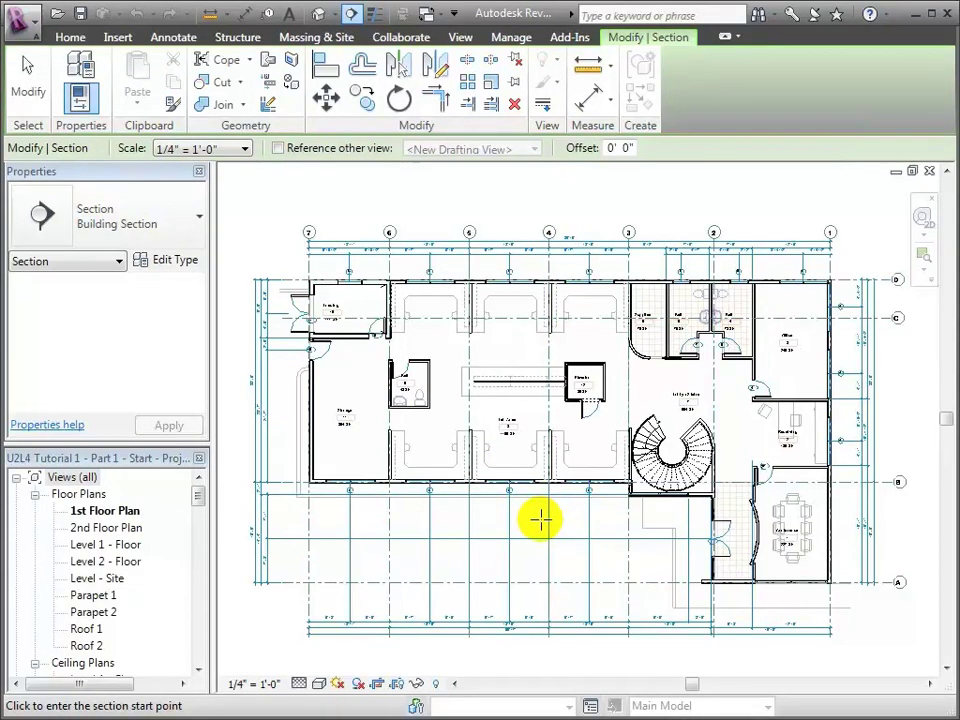
left_click(540, 518)
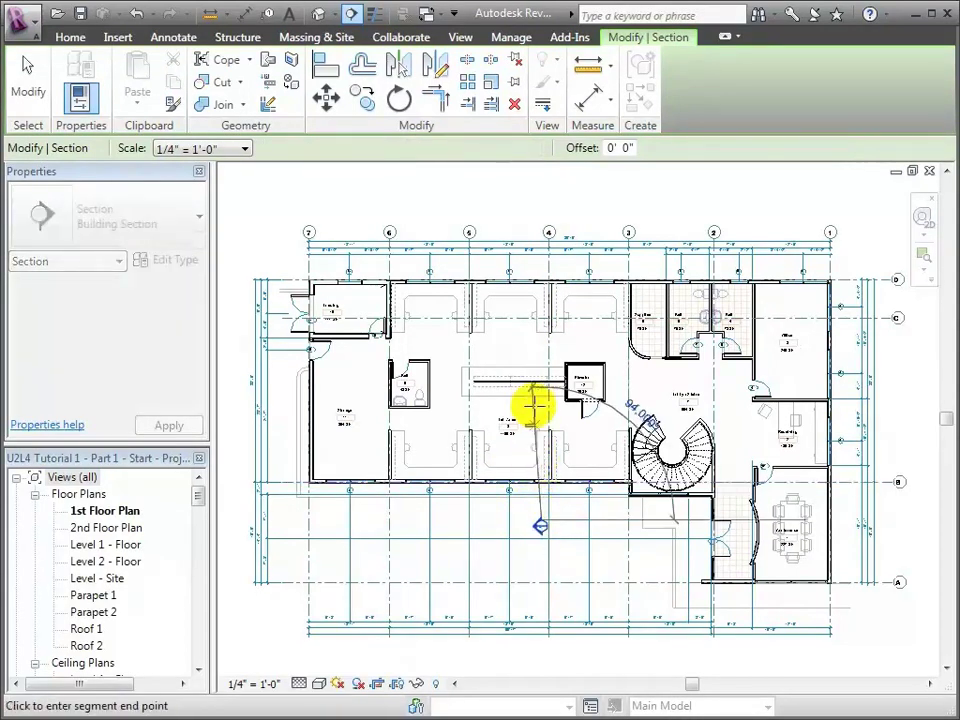
left_click(539, 266)
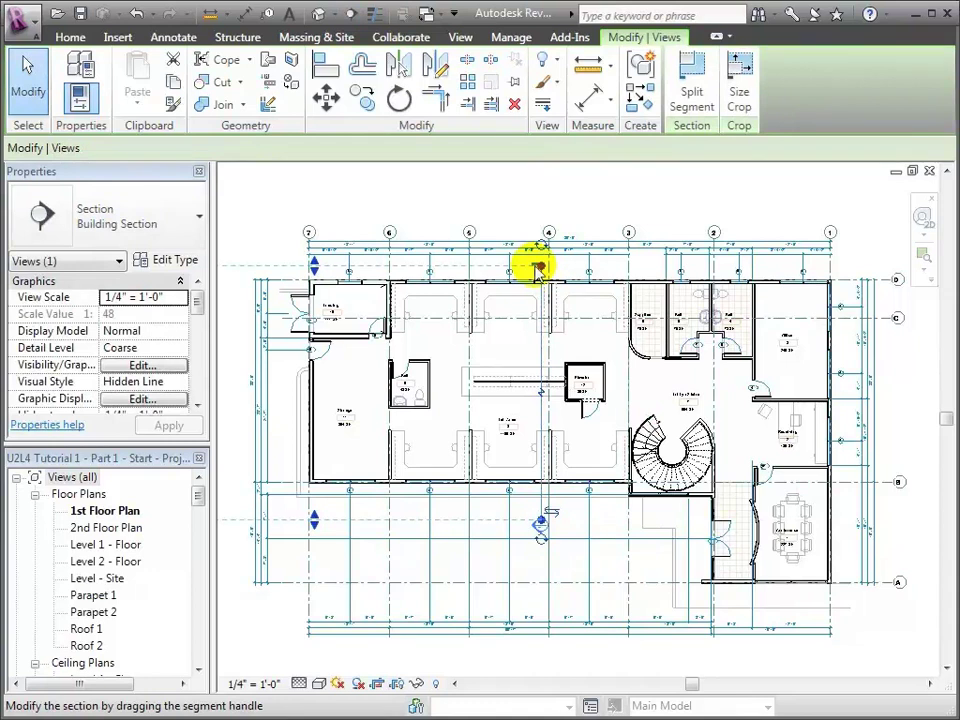
Pull the section's far clip boundary in from beyond grid 7 to just beside the section line
left_click(456, 685)
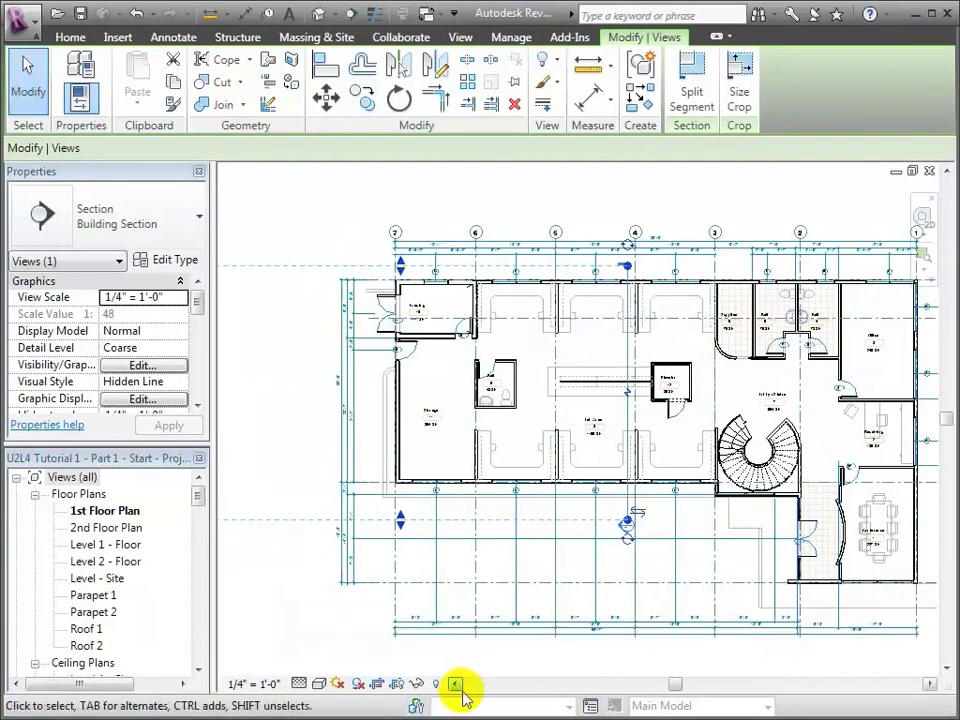
left_click(456, 685)
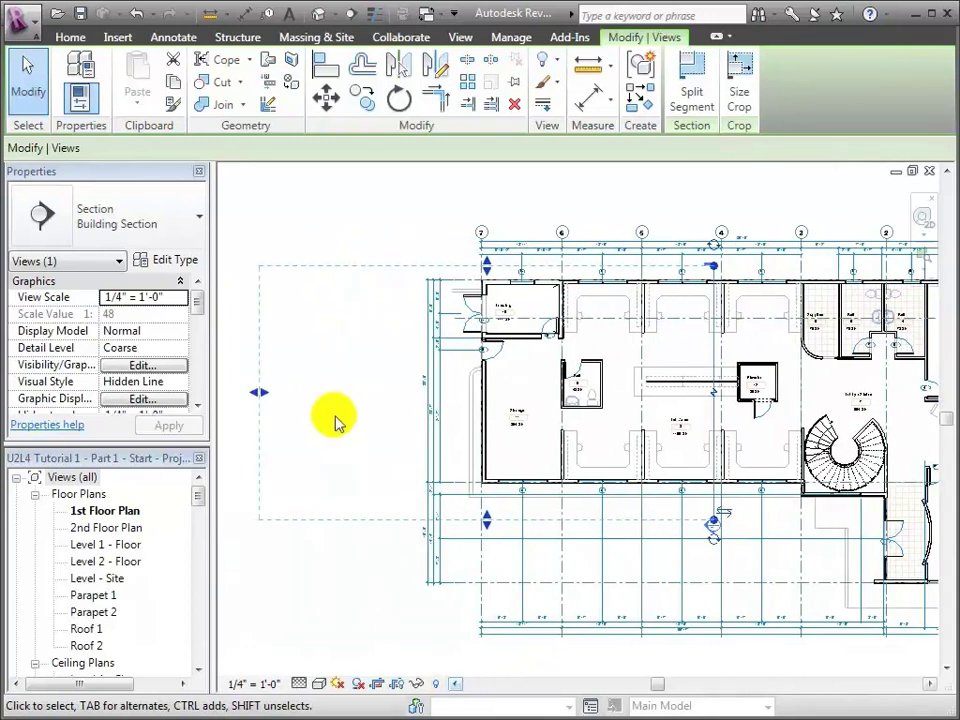
left_click_drag(259, 392, 696, 392)
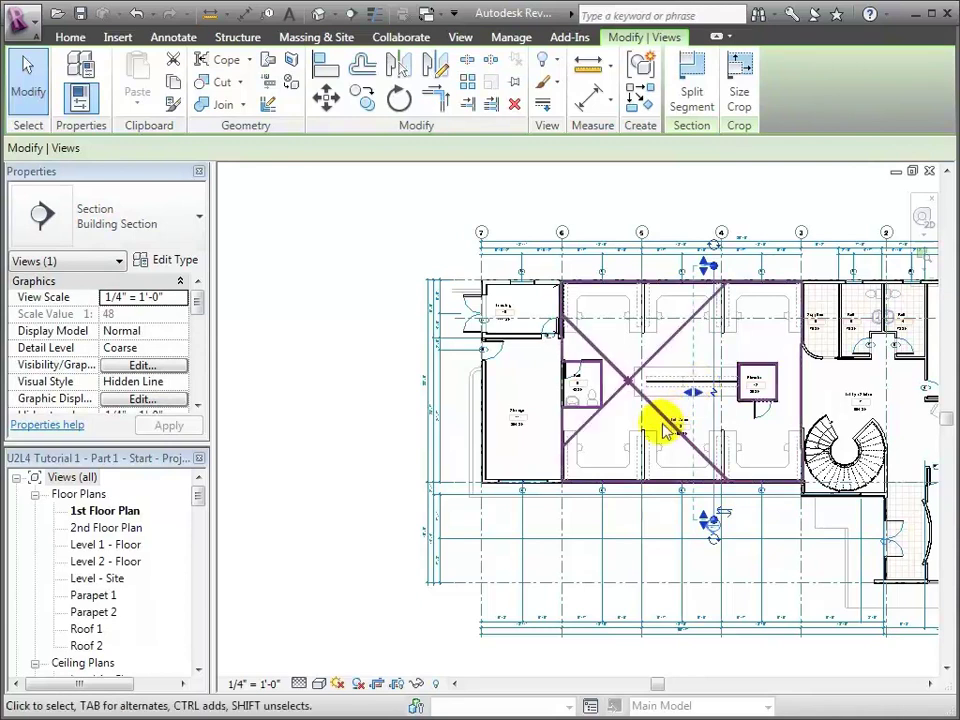
left_click(648, 535)
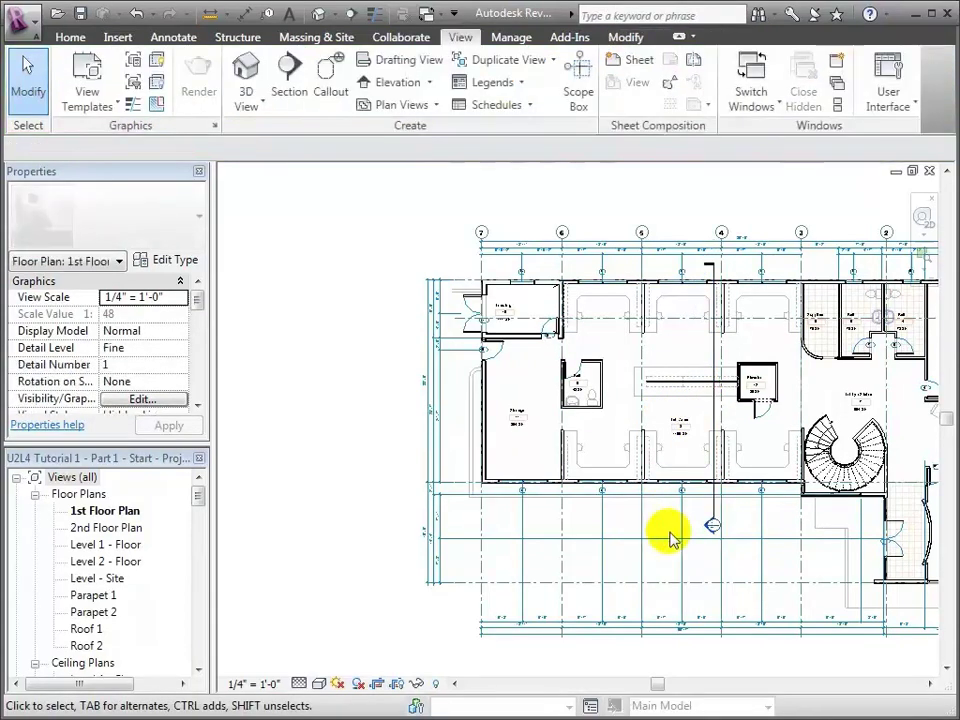
Rename Section 1 under Sections (Building Section) as Building Section 1
left_click_drag(199, 497, 200, 546)
left_click(35, 548)
left_click(35, 545)
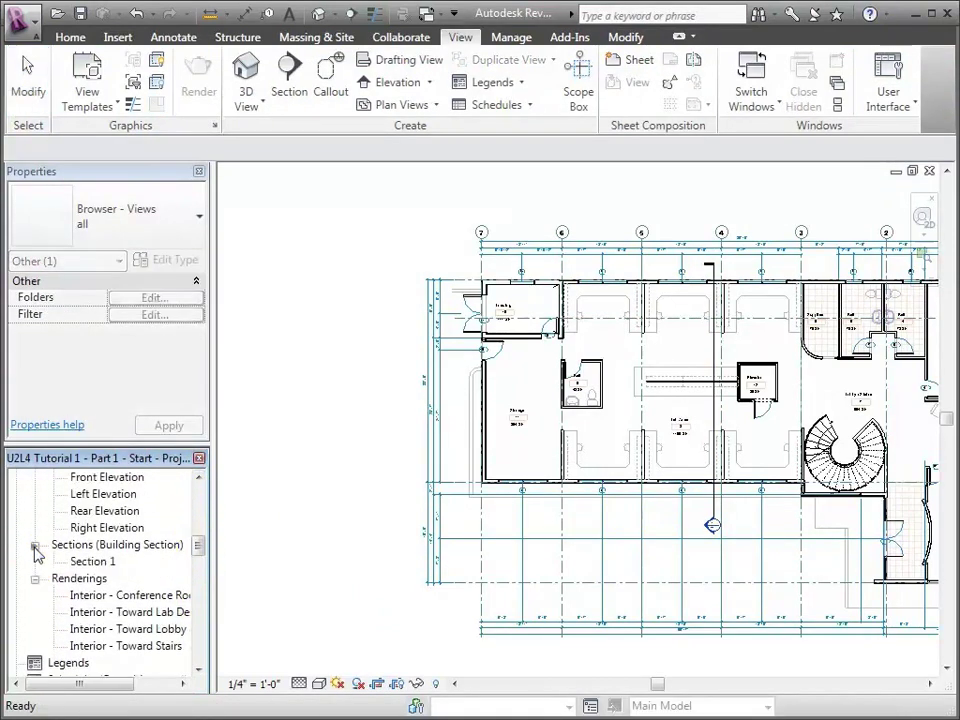
left_click(82, 563)
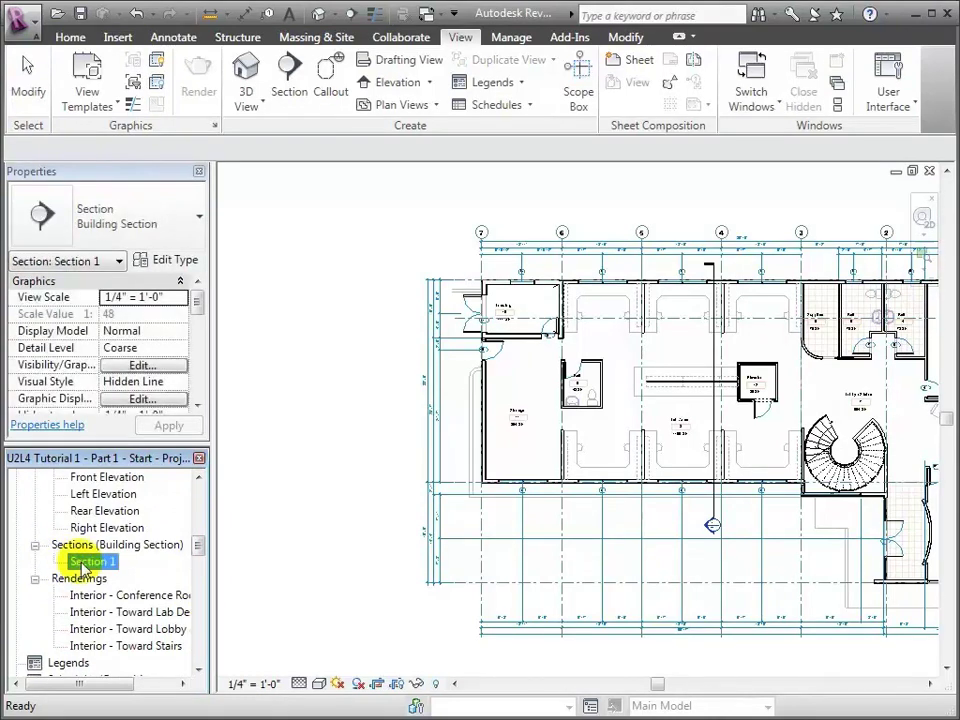
right_click(84, 563)
left_click(139, 469)
type("Building Section 1")
key("Return")
Open the Building Section 1 view and hide its Furniture, Casework and Plumbing Fixtures categories
double_click(120, 562)
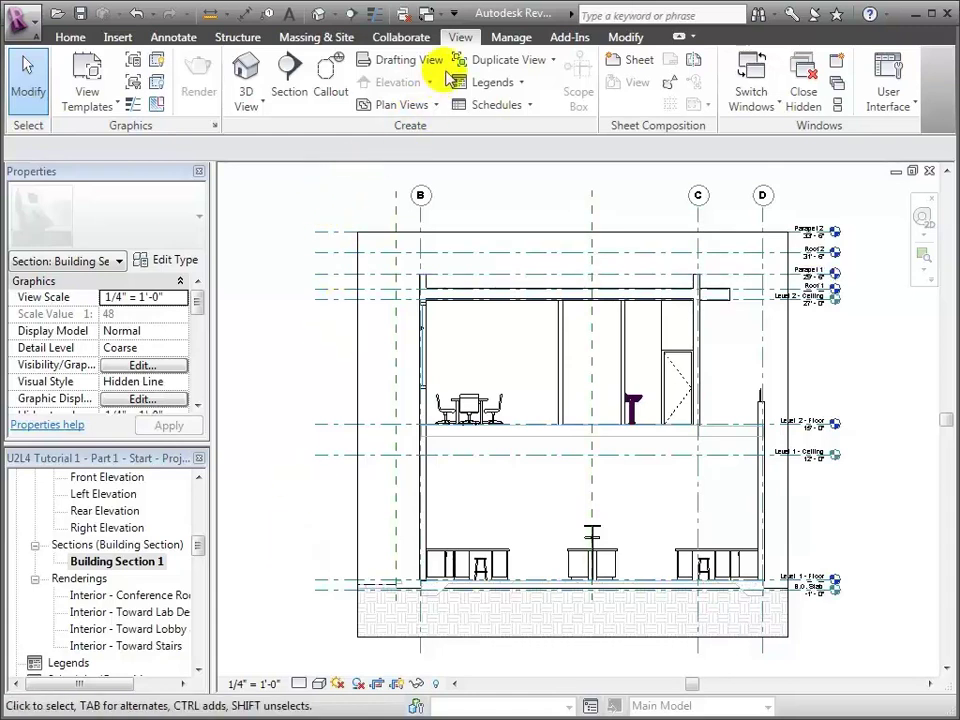
left_click(136, 62)
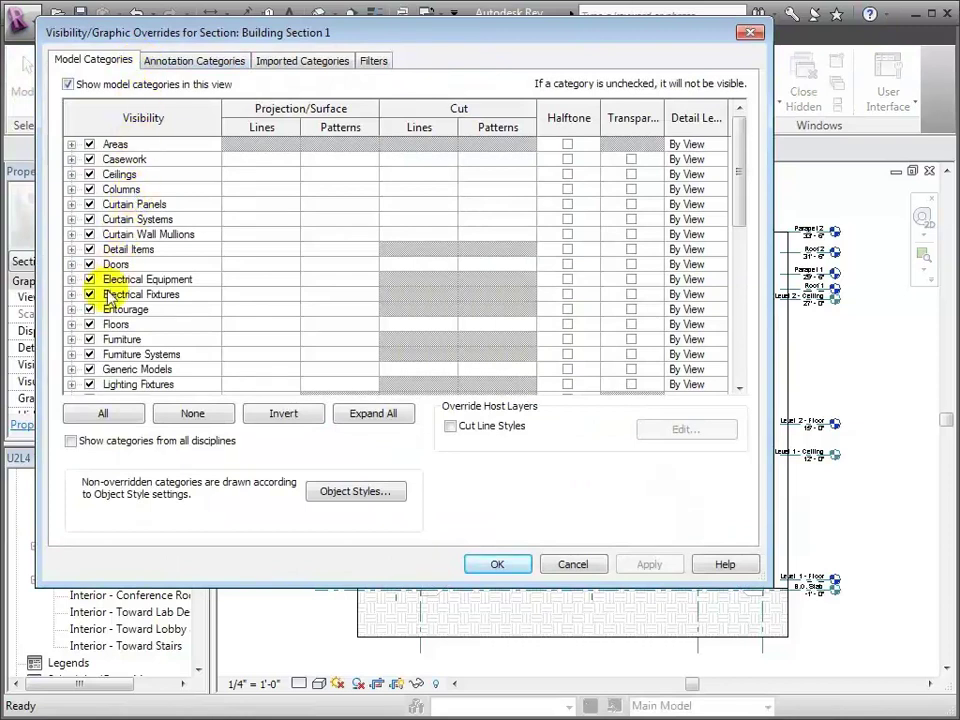
left_click(89, 339)
left_click(89, 159)
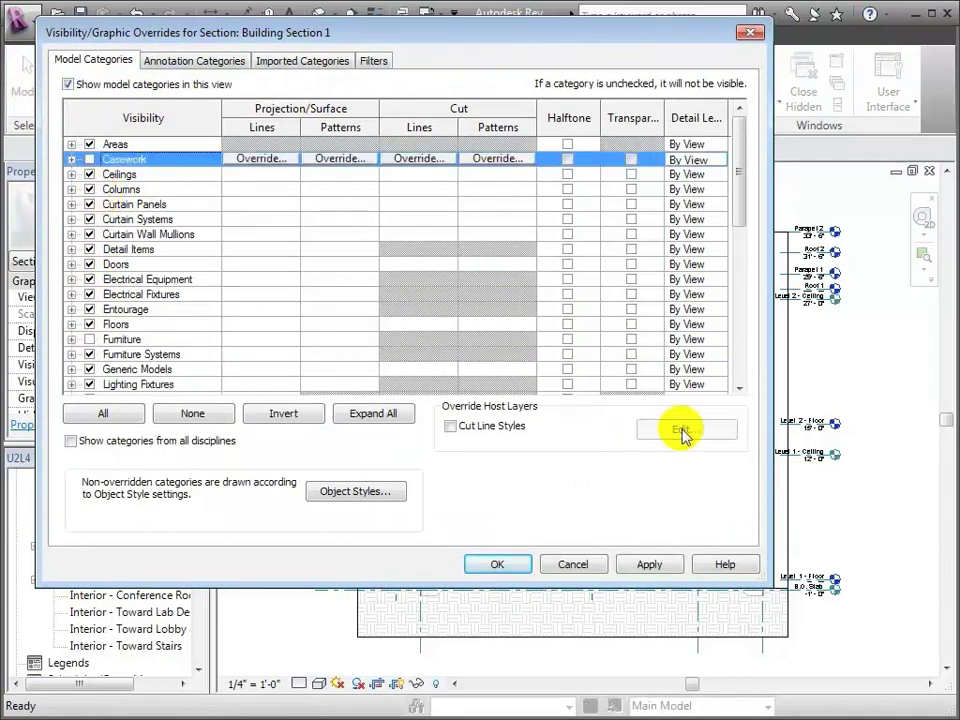
left_click(740, 389)
left_click(740, 390)
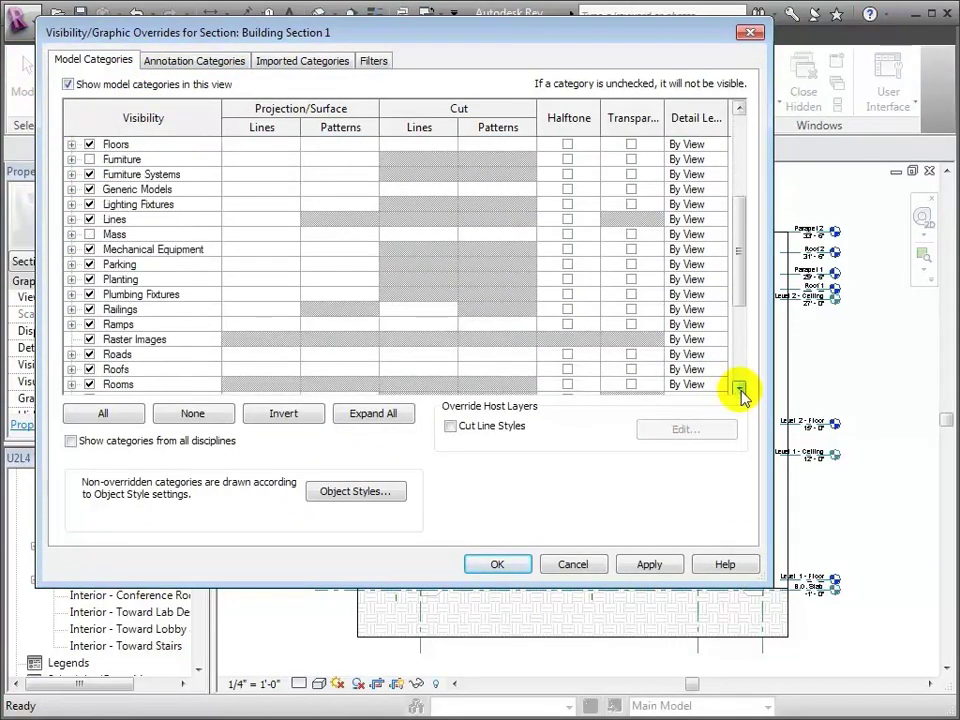
left_click(505, 566)
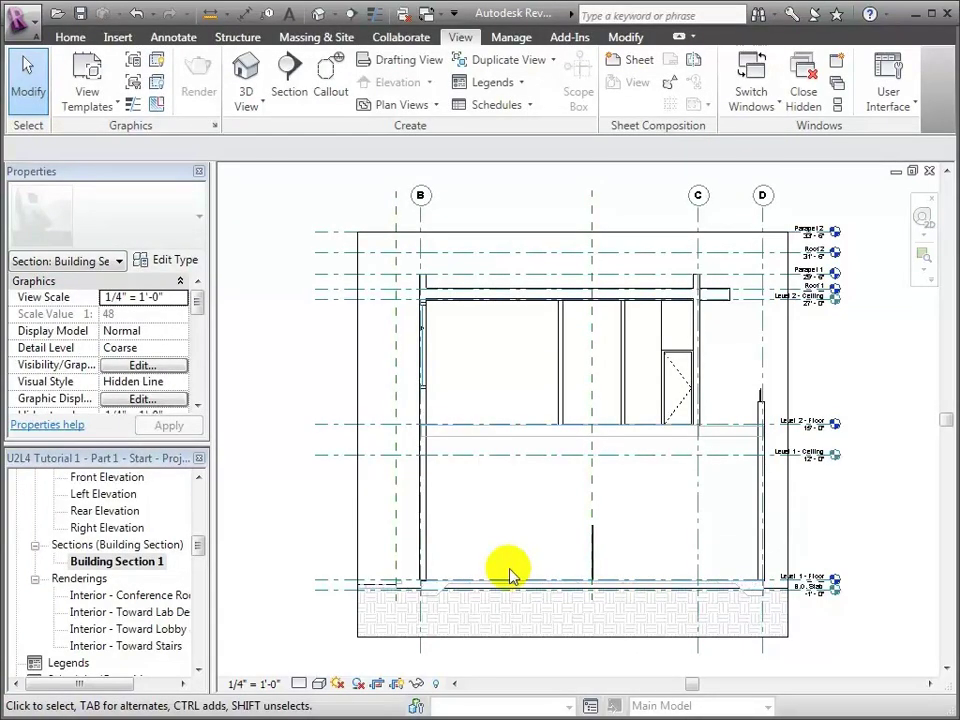
Set the section view's detail level to Fine and its visual style to Shaded with Edges
left_click(300, 683)
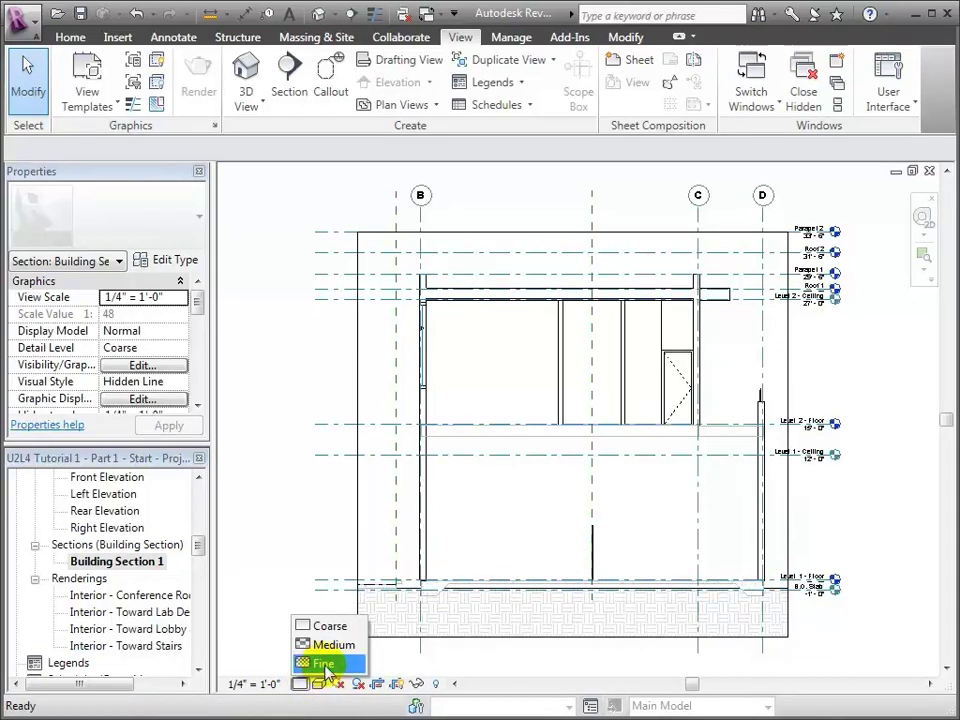
left_click(324, 664)
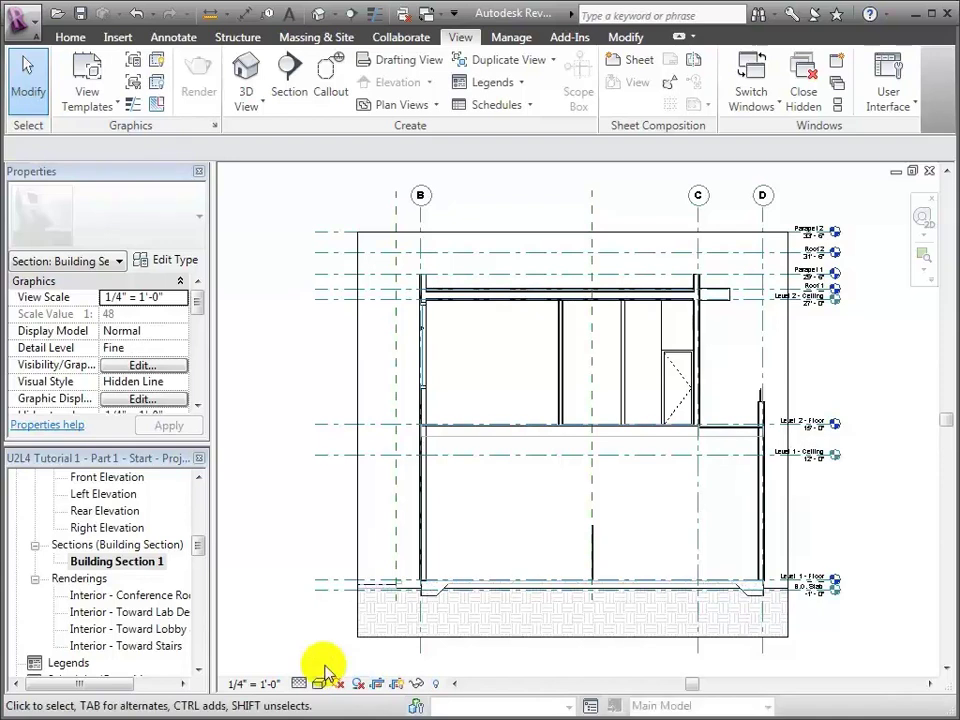
left_click(320, 684)
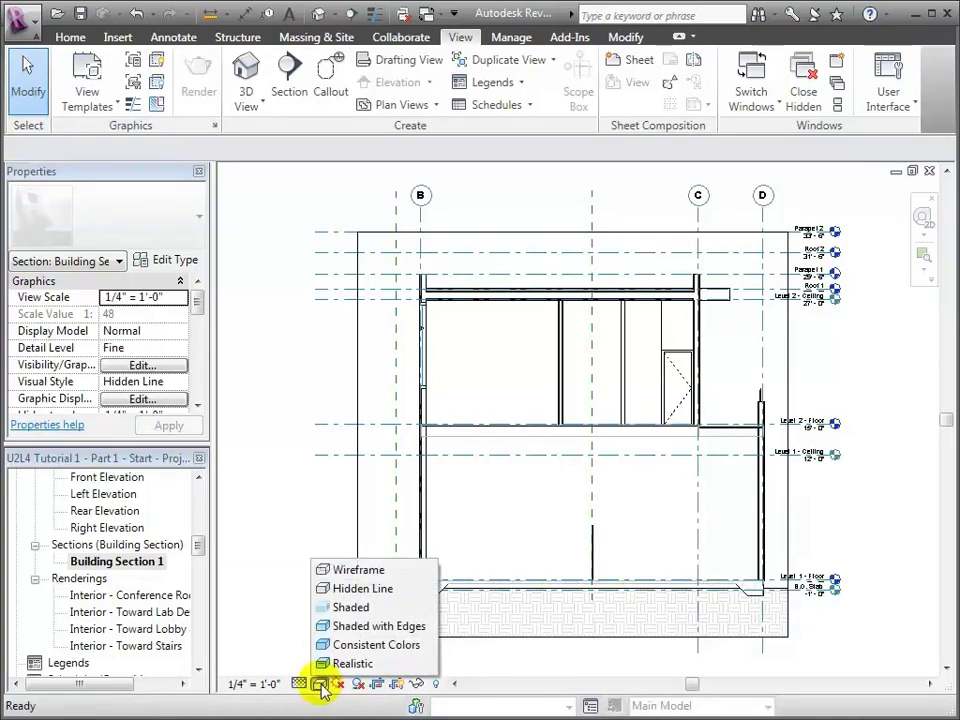
left_click(338, 630)
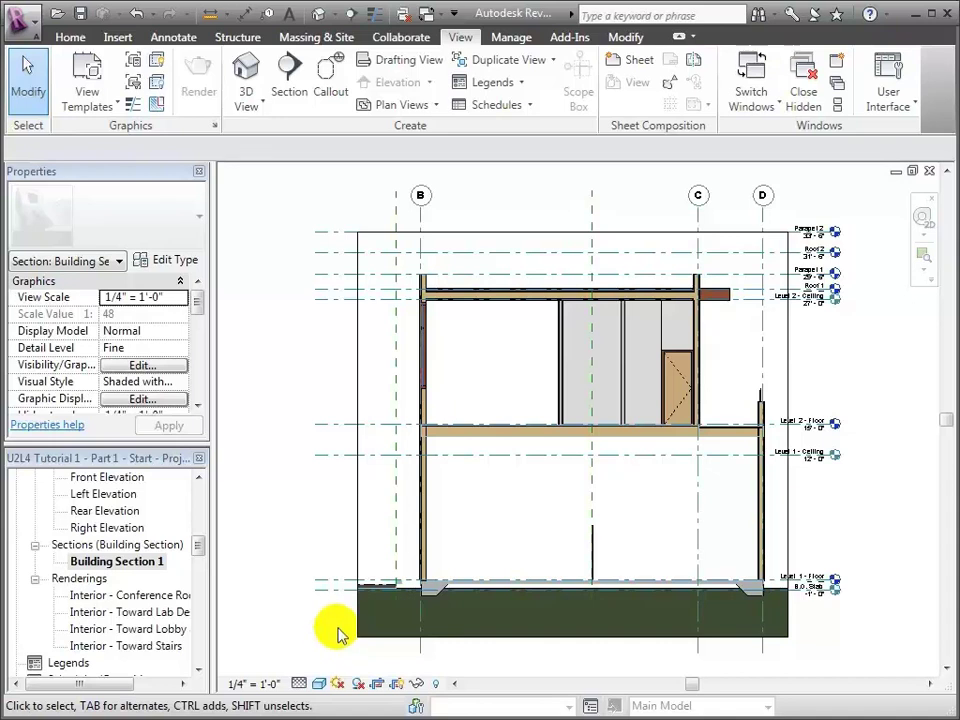
Create a view template named Building Sections from the current section view
left_click(120, 106)
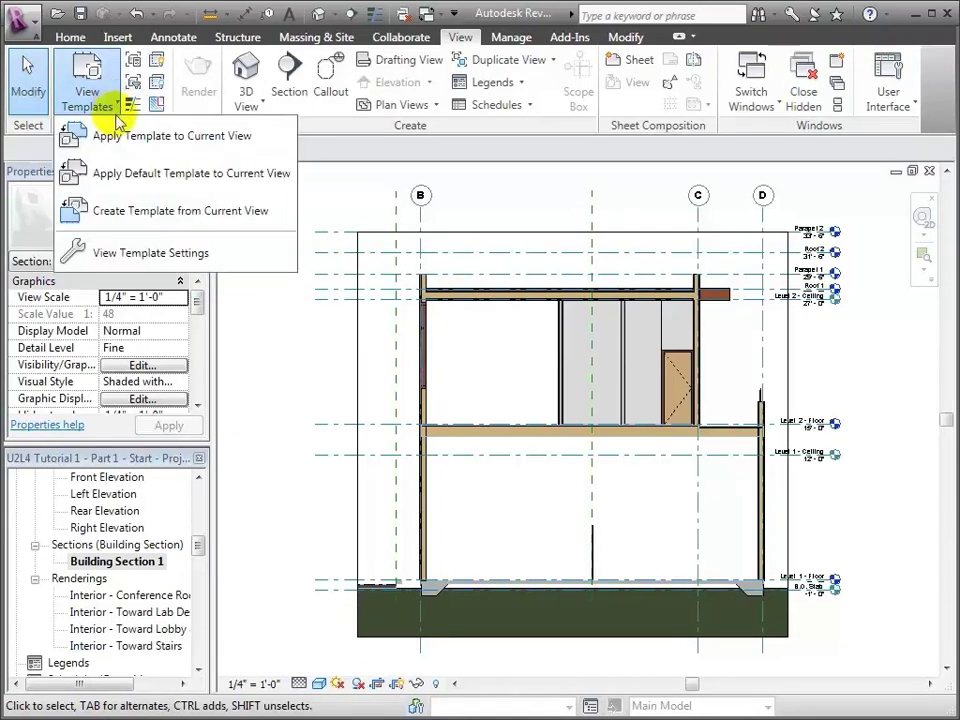
left_click(141, 210)
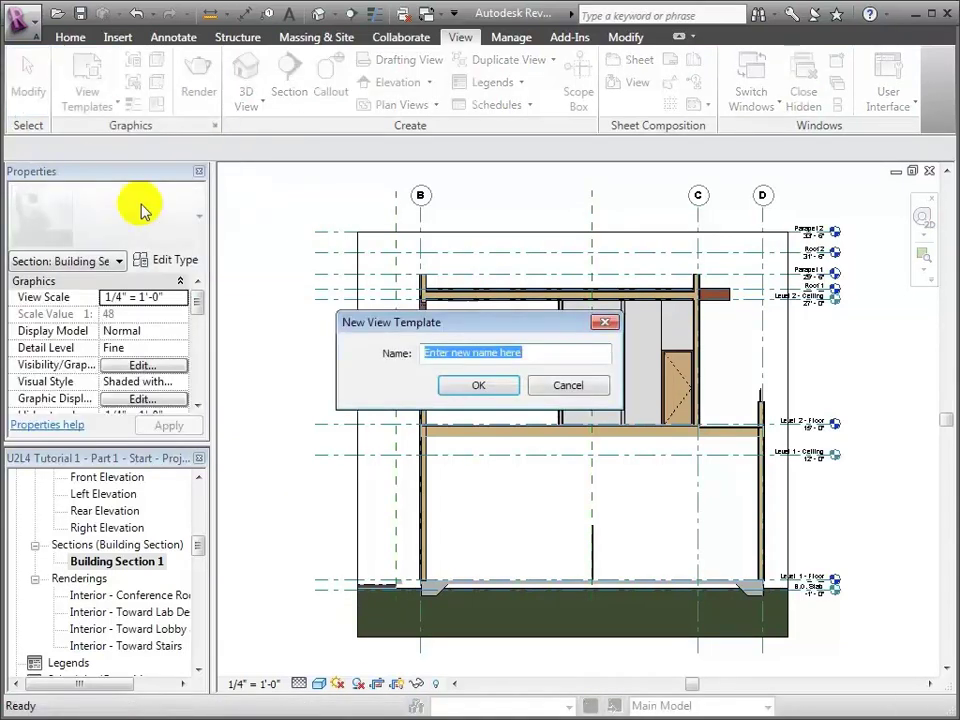
type("Building Sections")
key("Return")
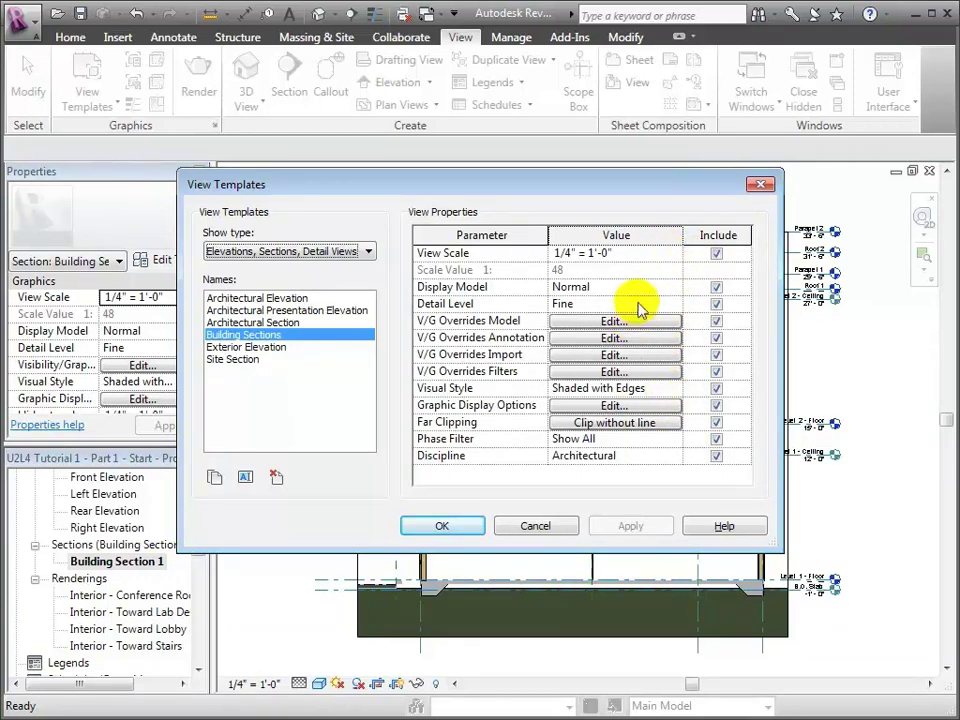
left_click(456, 527)
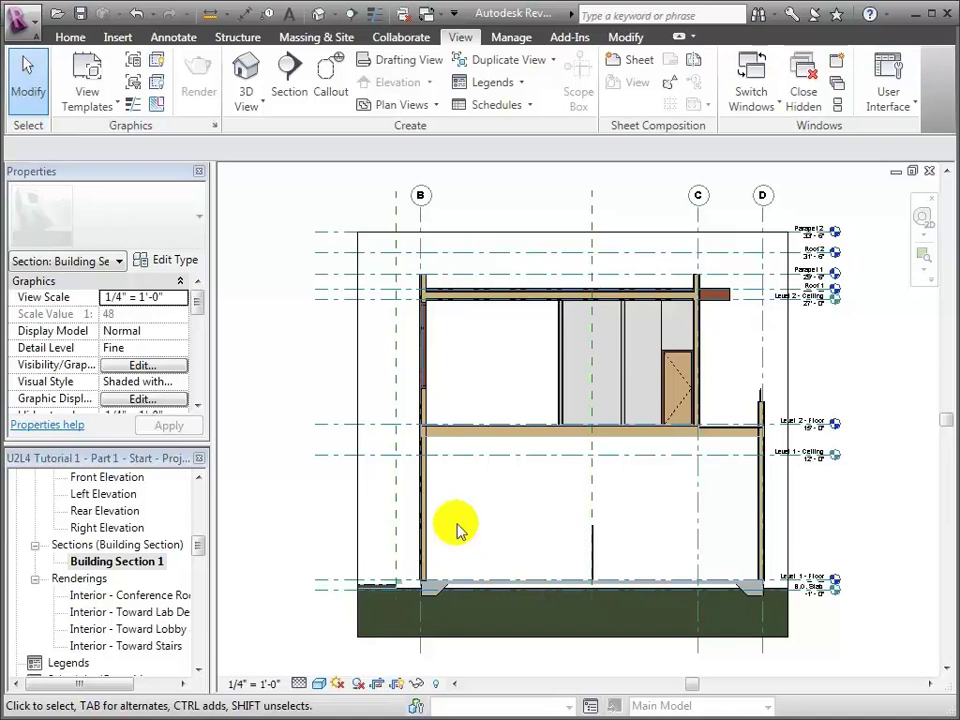
Place a 6x12 Nominal Cut Lumber-Section detail component in the exterior wall at grid B, aligned with the Level 2 floor structure
left_click(926, 255)
left_click_drag(386, 381, 540, 518)
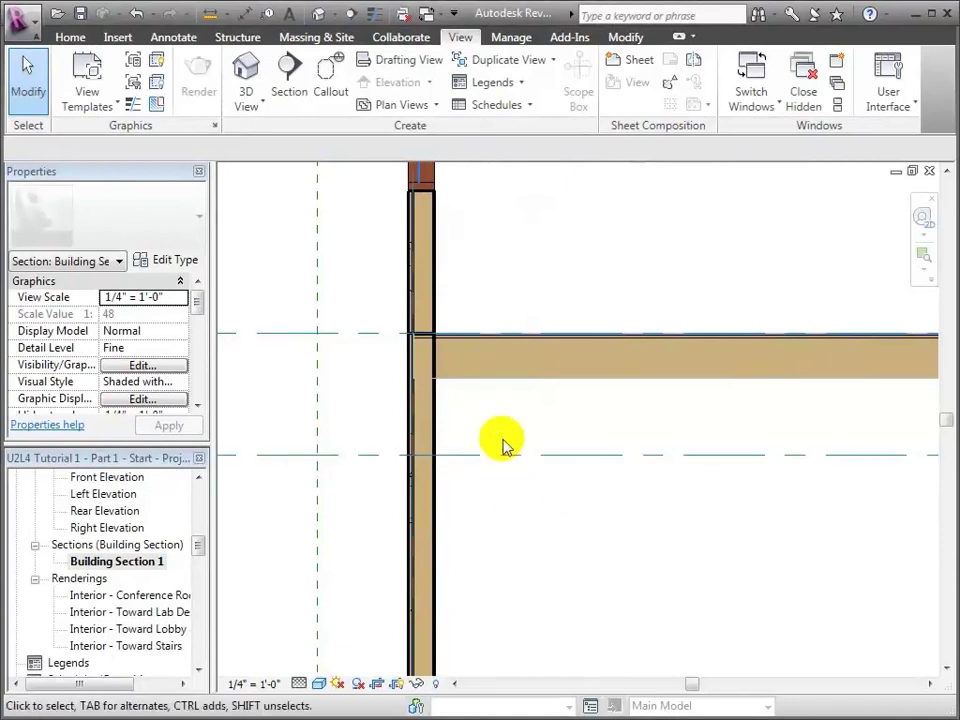
left_click(175, 37)
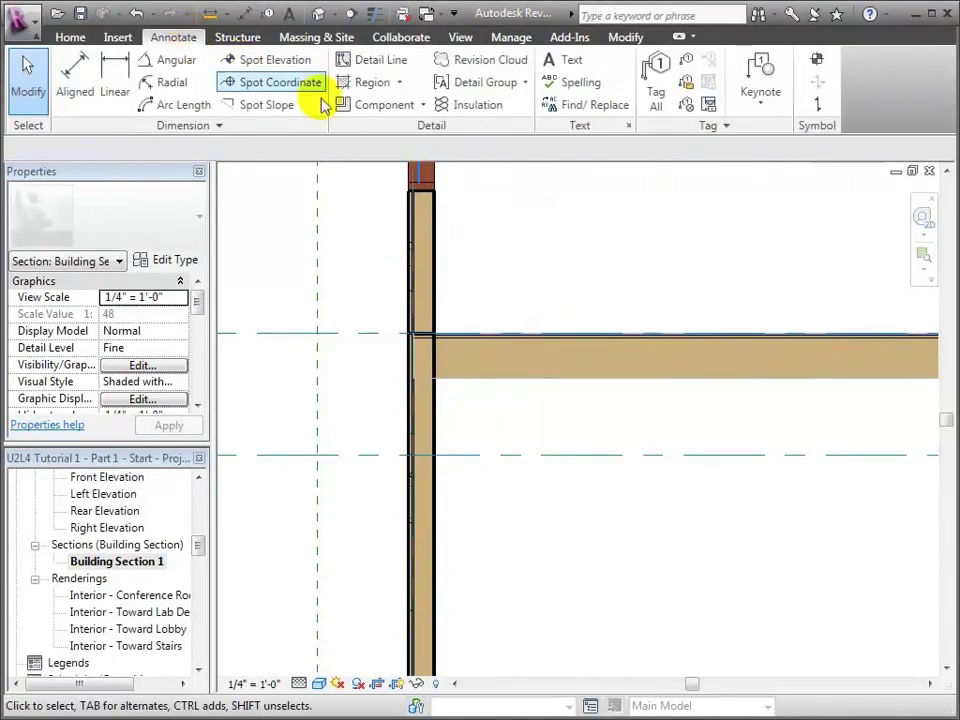
left_click(361, 108)
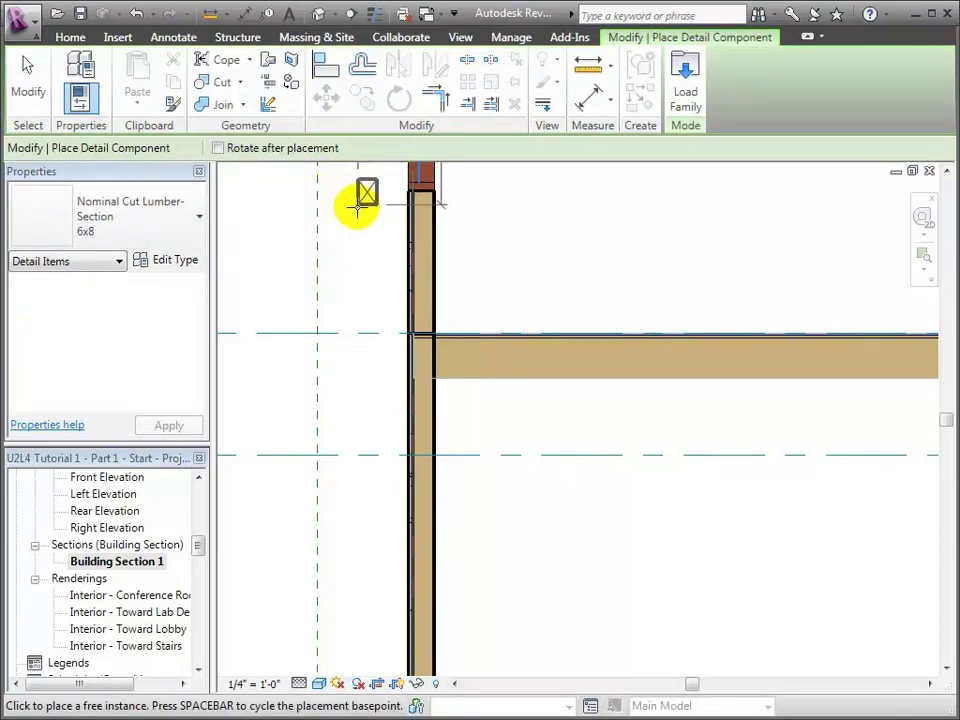
left_click(194, 219)
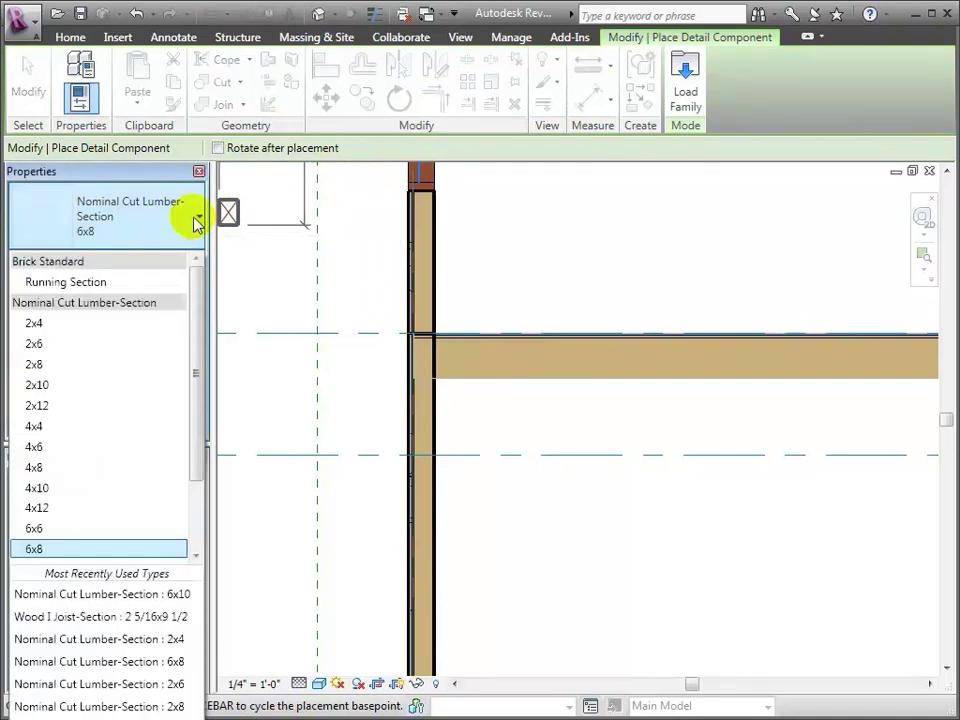
left_click_drag(194, 303, 194, 355)
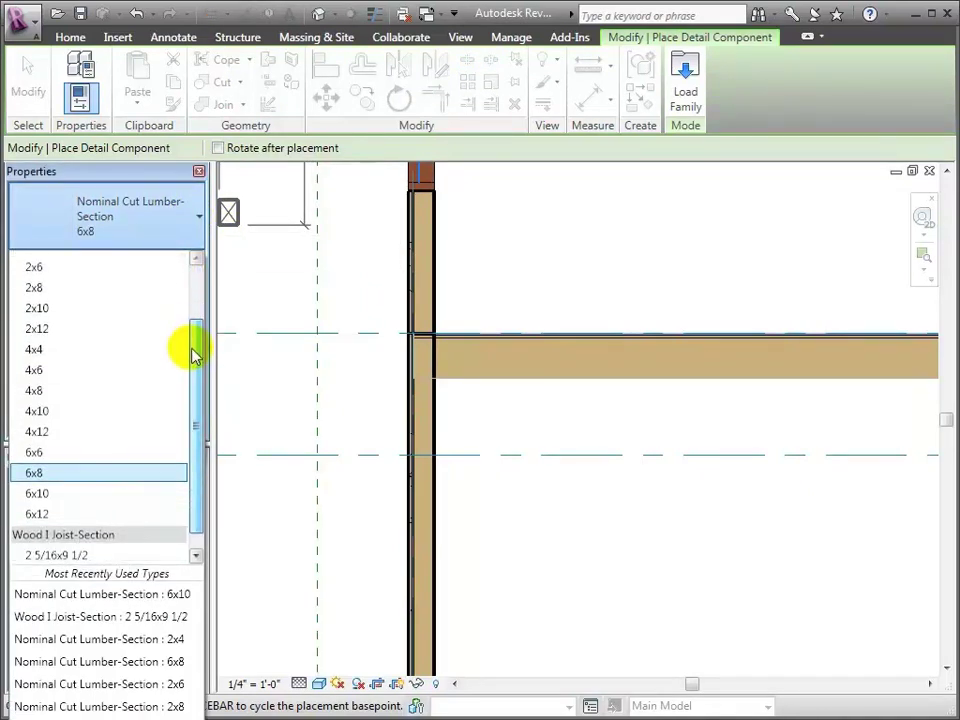
left_click(55, 516)
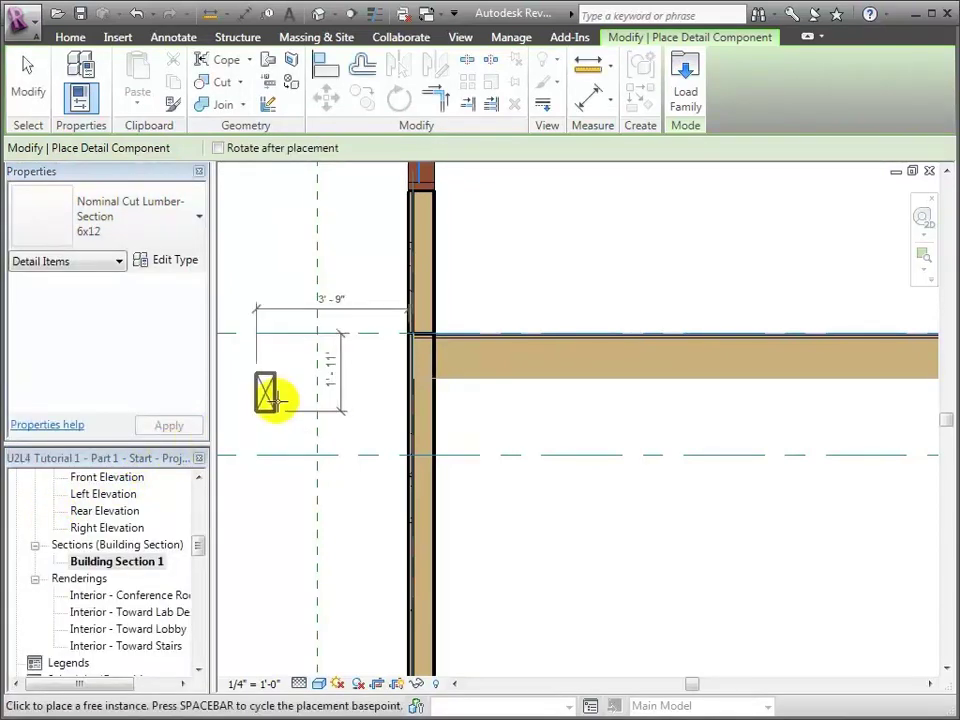
left_click(419, 378)
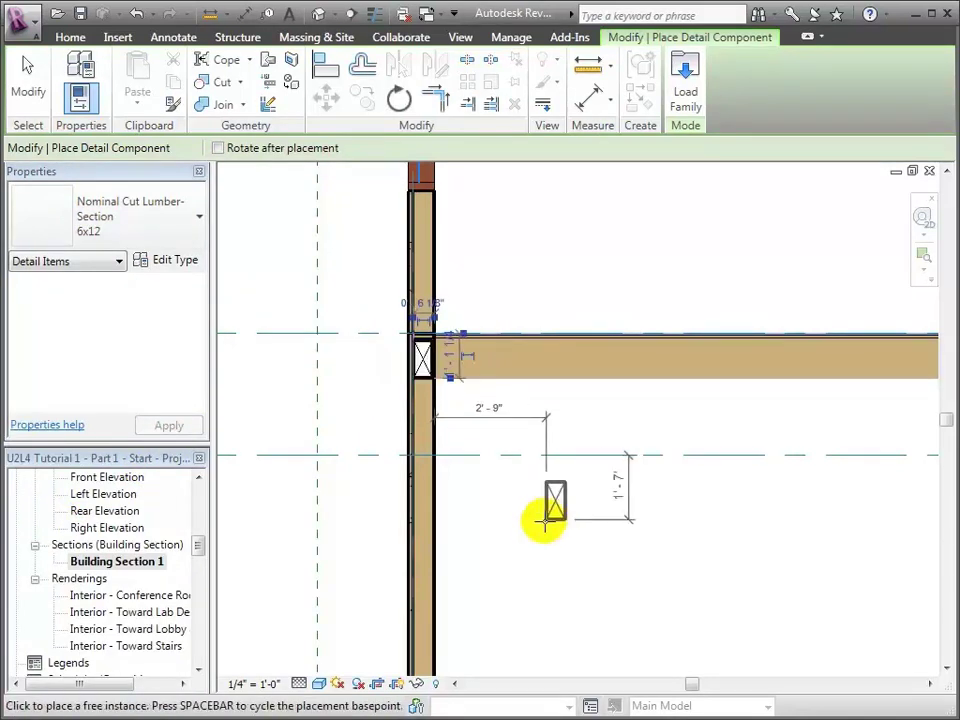
Place another 6x12 lumber section in the Level 2 floor structure beneath the upper wall at grid C
left_click(922, 684)
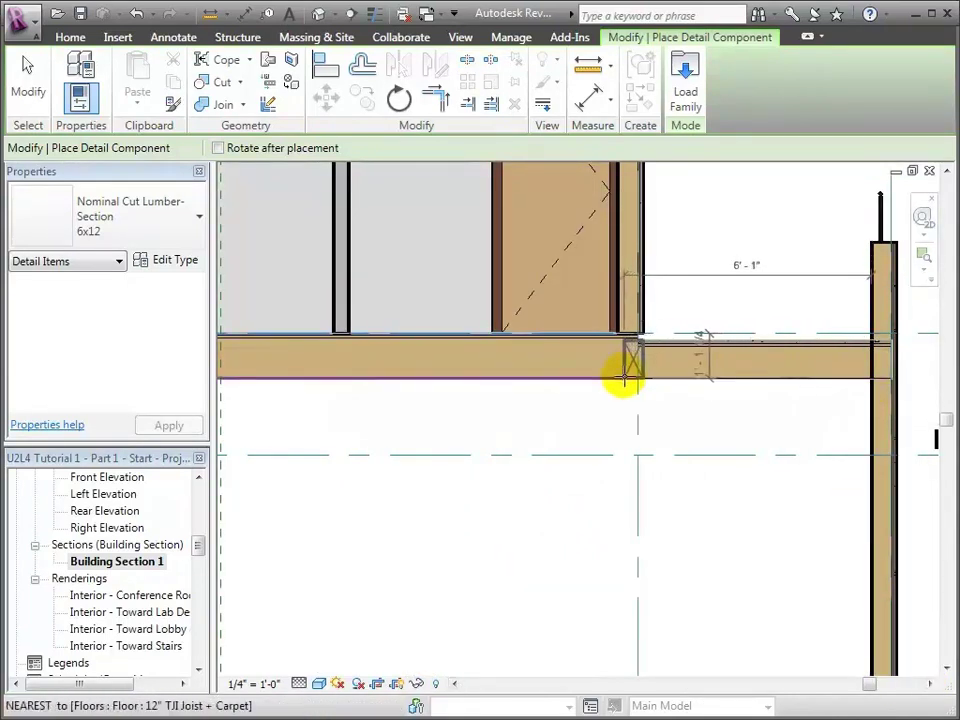
left_click(453, 683)
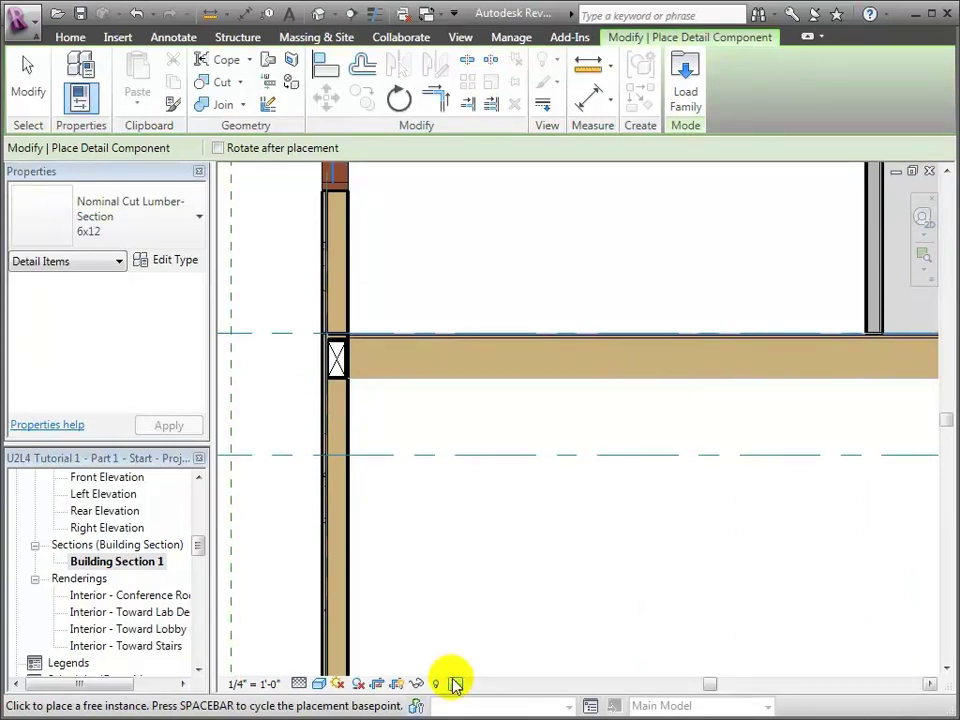
left_click(929, 683)
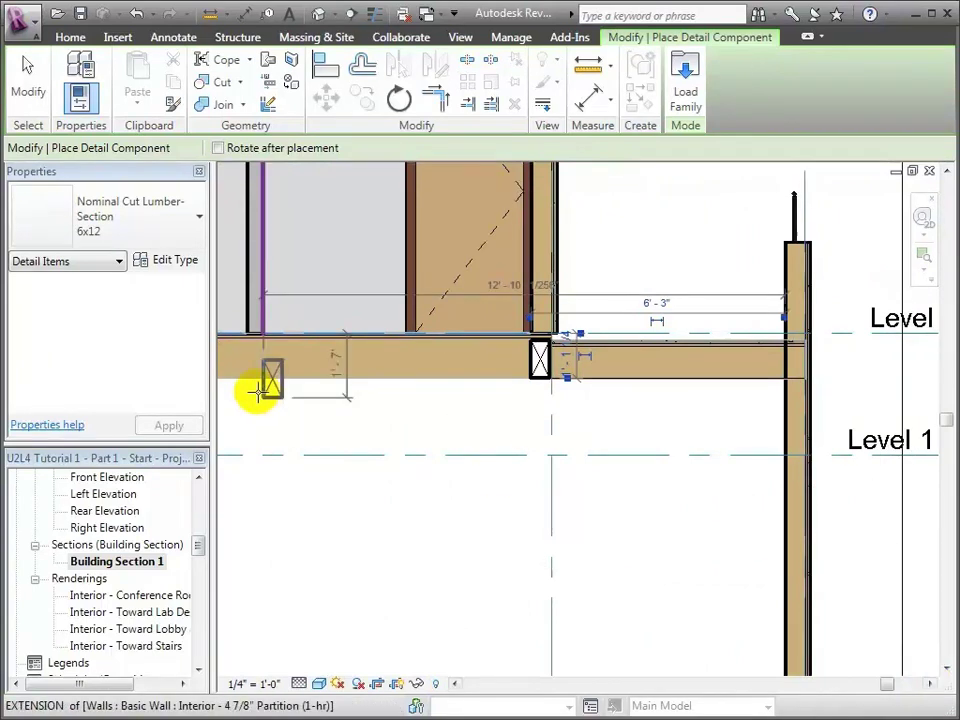
Place a 6x10 Nominal Cut Lumber-Section in the exterior wall at grid D, level with the bottom of the adjoining floor structure
left_click(201, 222)
left_click(45, 494)
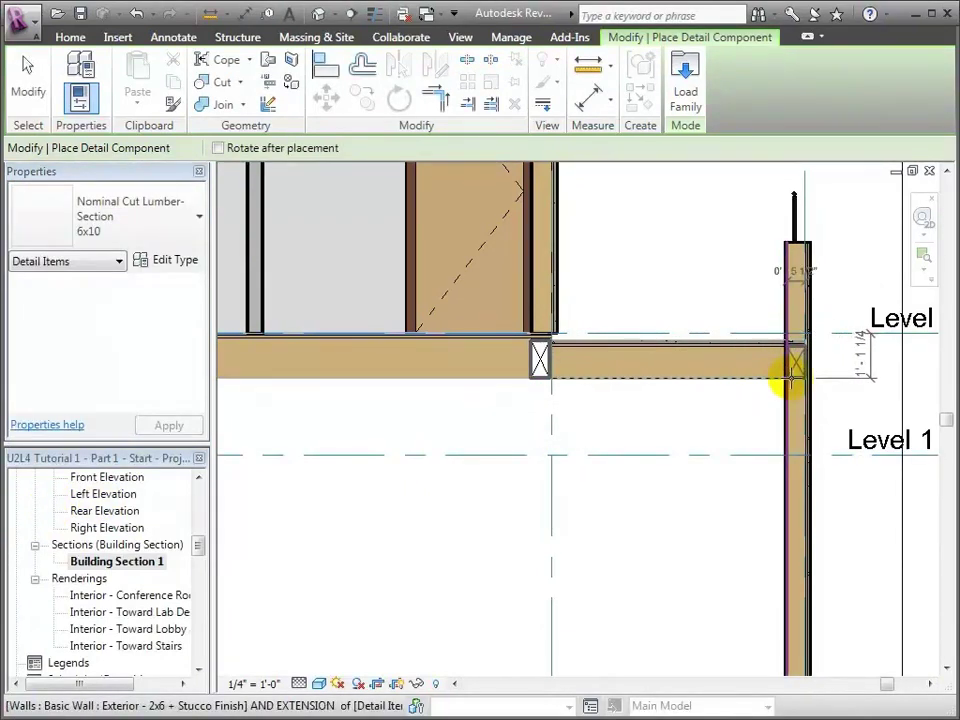
left_click(808, 368)
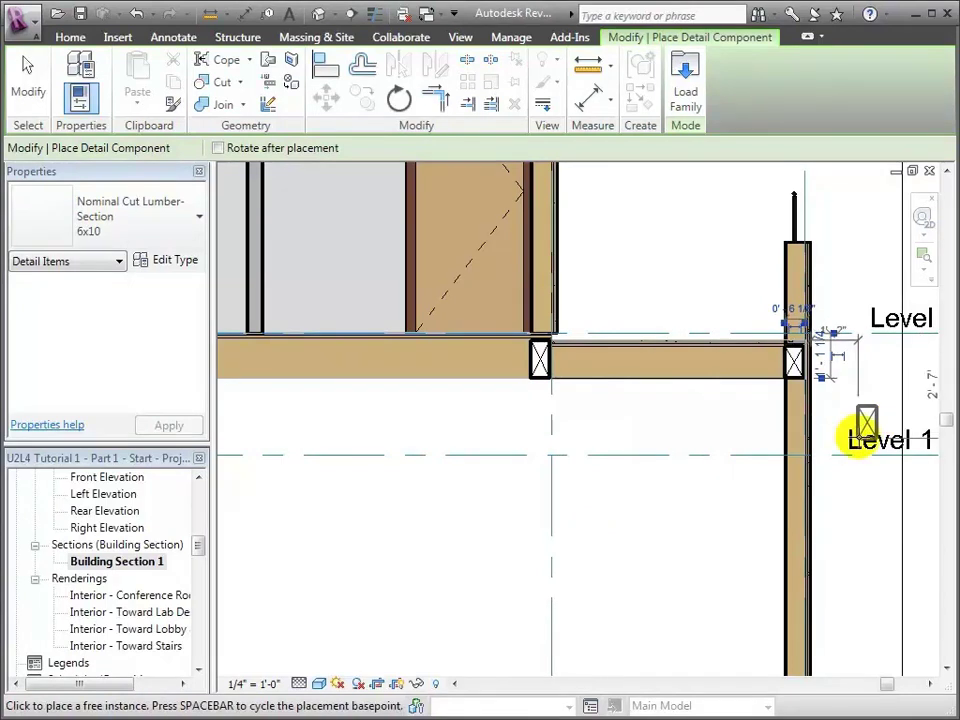
Align the outer edge of the 6x10 lumber section with the outer face of the exterior wall framing at grid D
left_click(926, 264)
left_click_drag(926, 264, 838, 437)
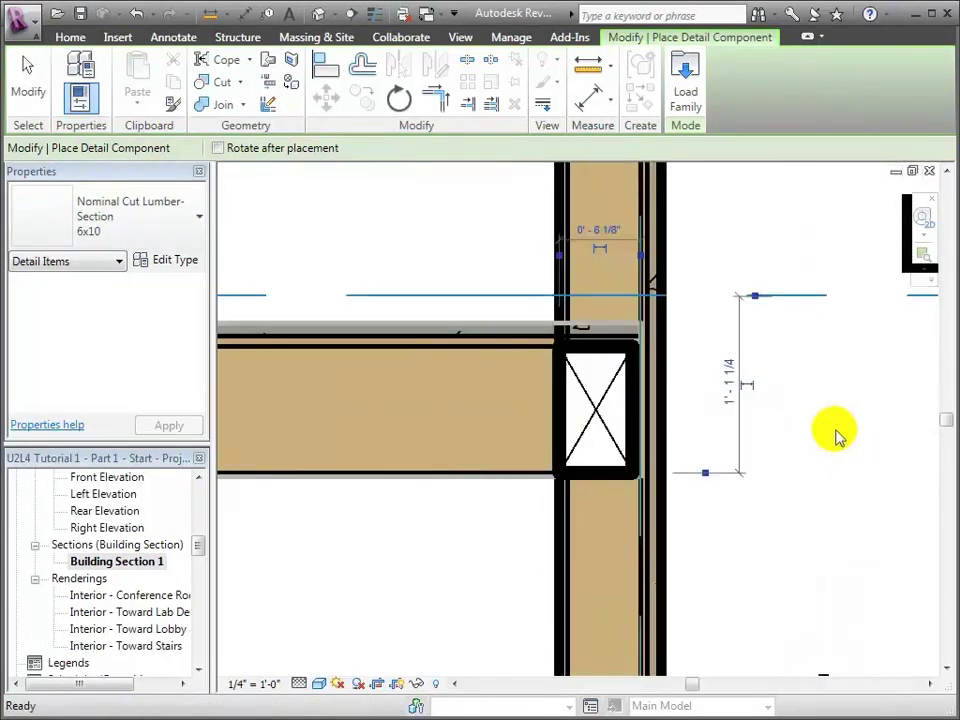
left_click(28, 78)
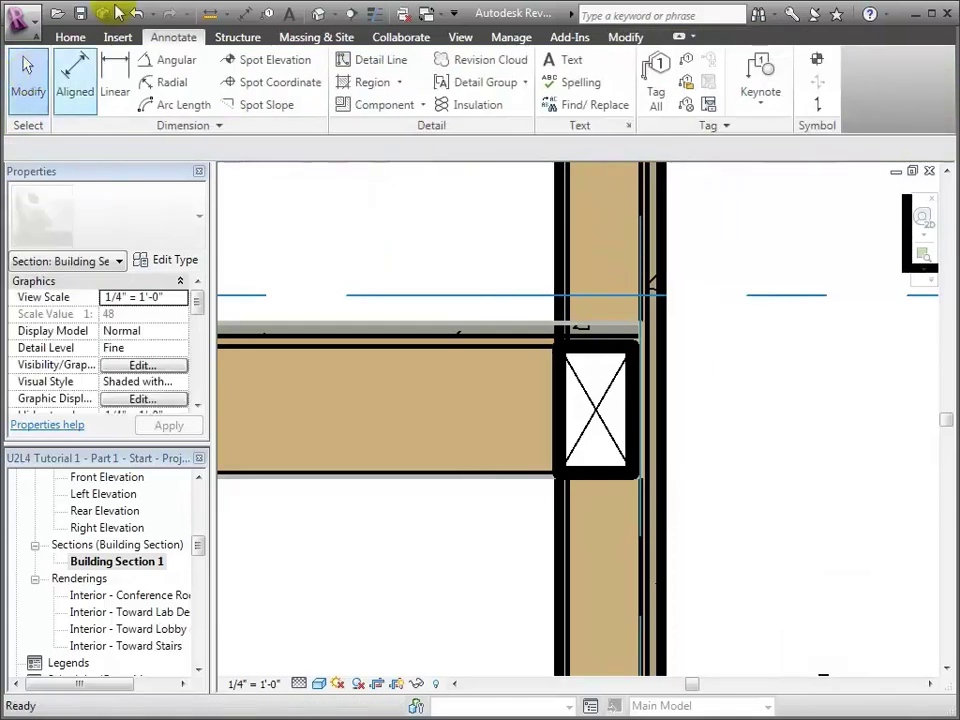
key("Escape")
key("a")
key("l")
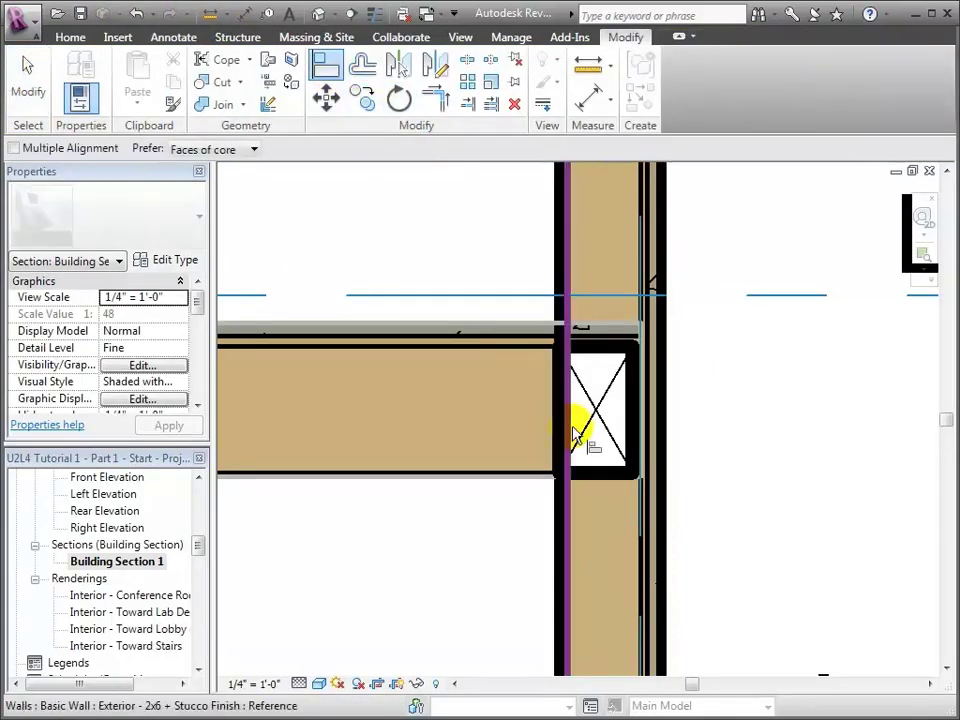
left_click(643, 527)
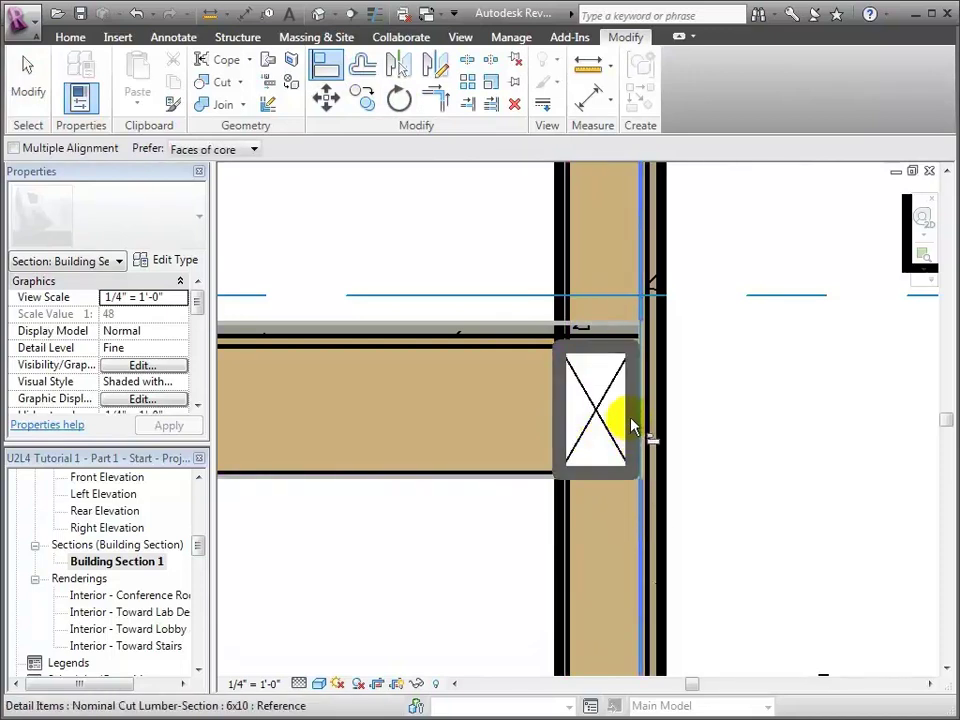
left_click(616, 396)
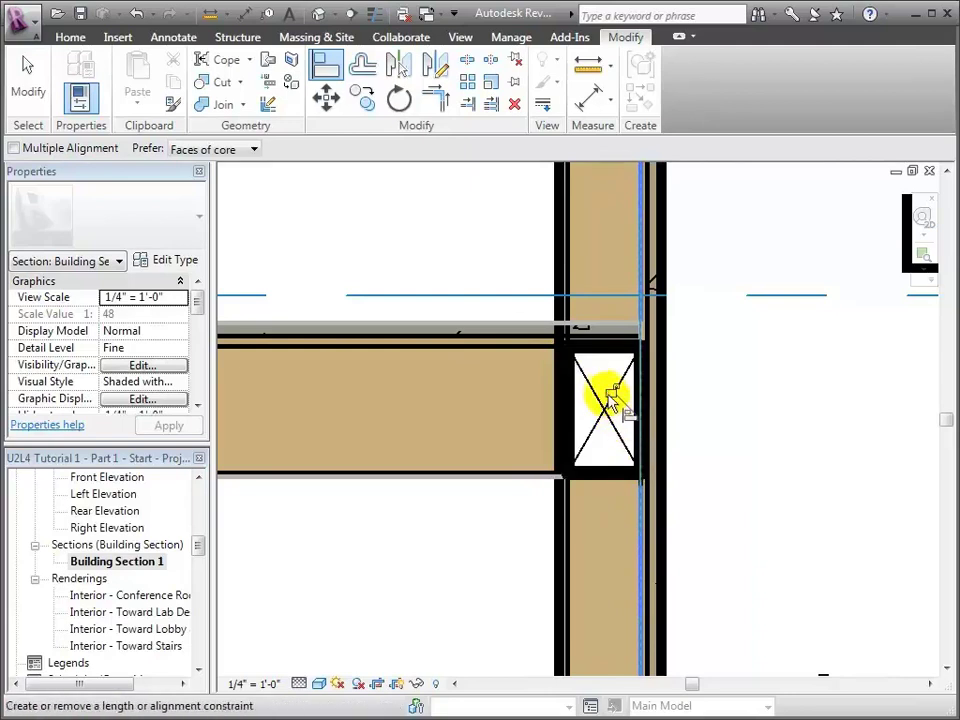
Place a 2 5/16x11 7/8 Wood I Joist-Section in the Level 2 floor structure, 1'-4" in from the inner face of the grid B wall
scroll(484, 546, "down", 6)
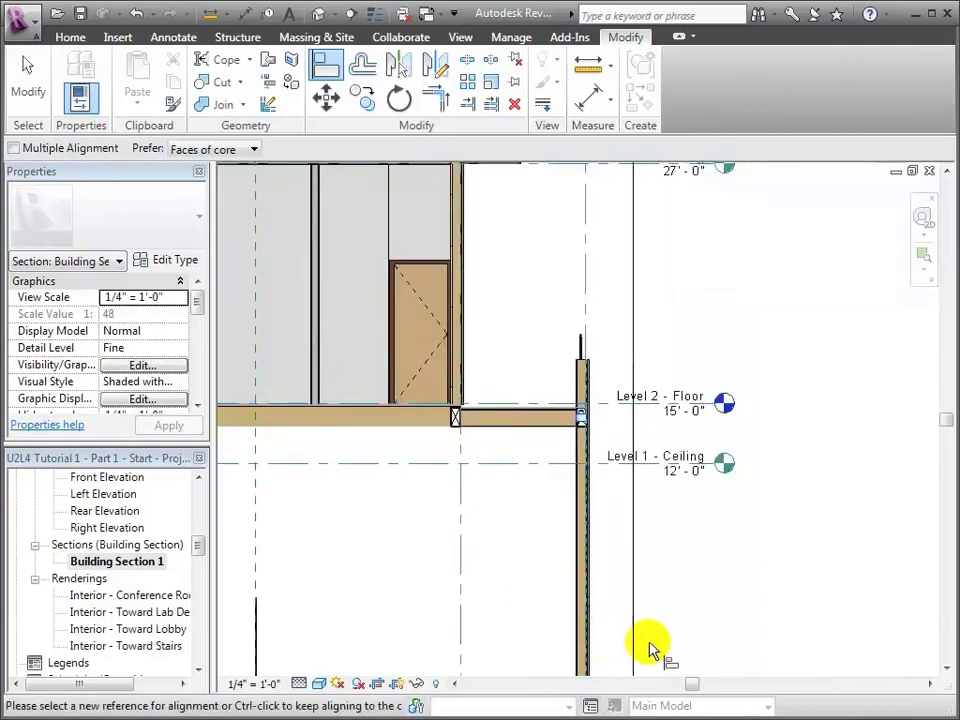
left_click_drag(690, 686, 617, 683)
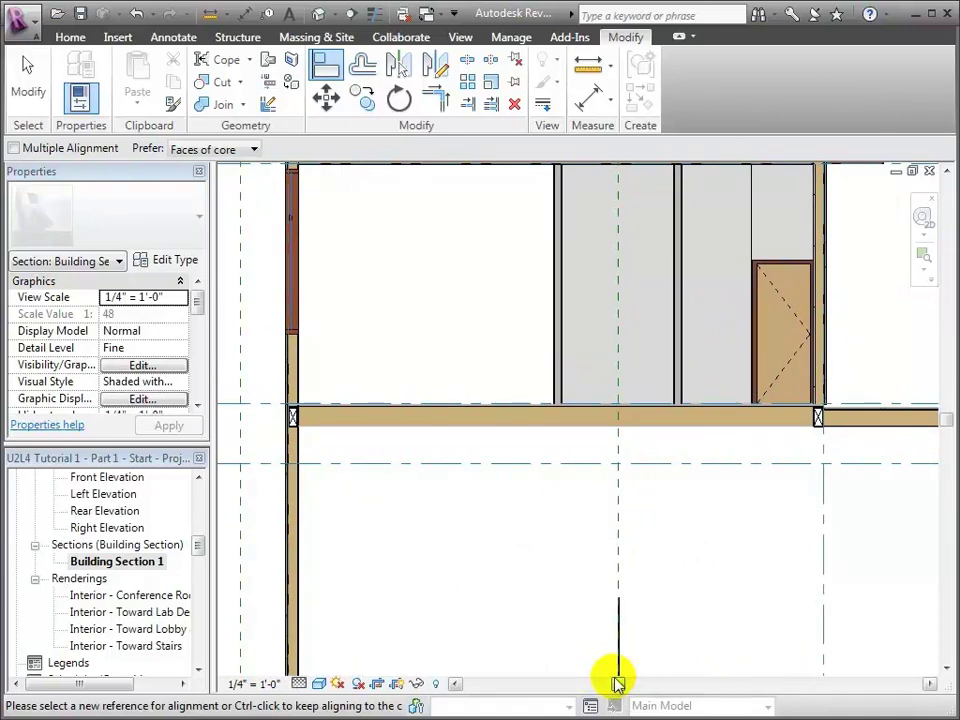
left_click(924, 257)
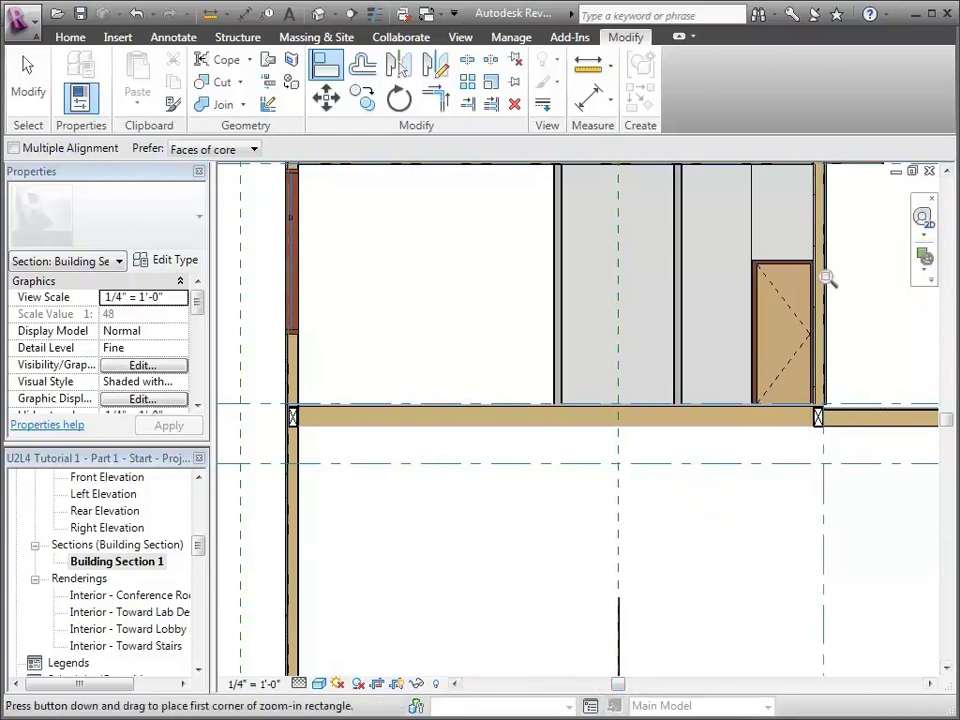
left_click_drag(325, 378, 362, 458)
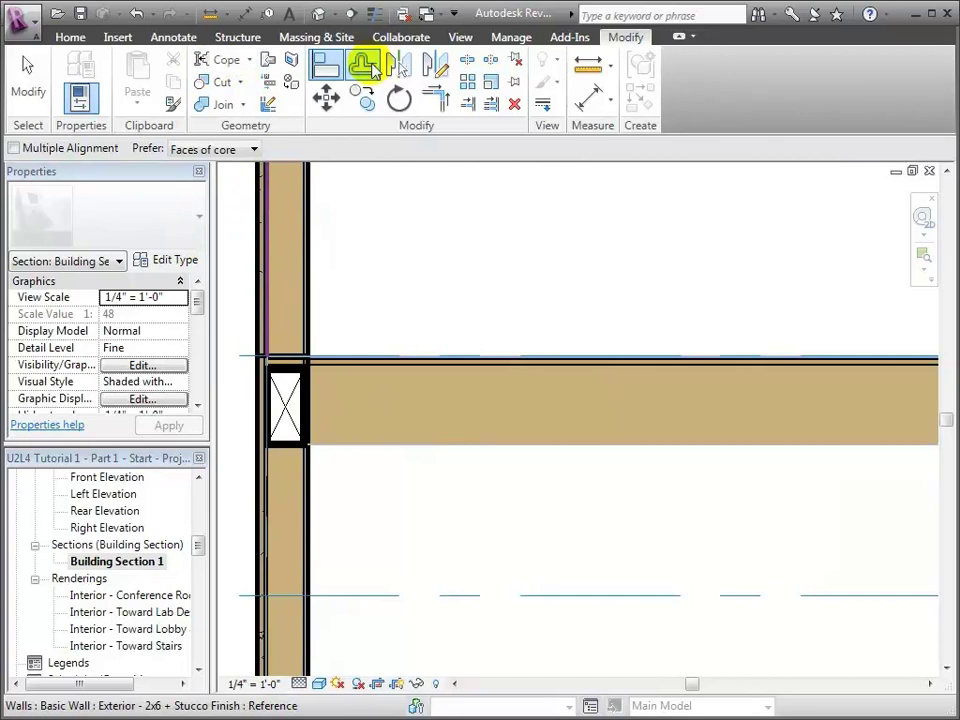
left_click(194, 41)
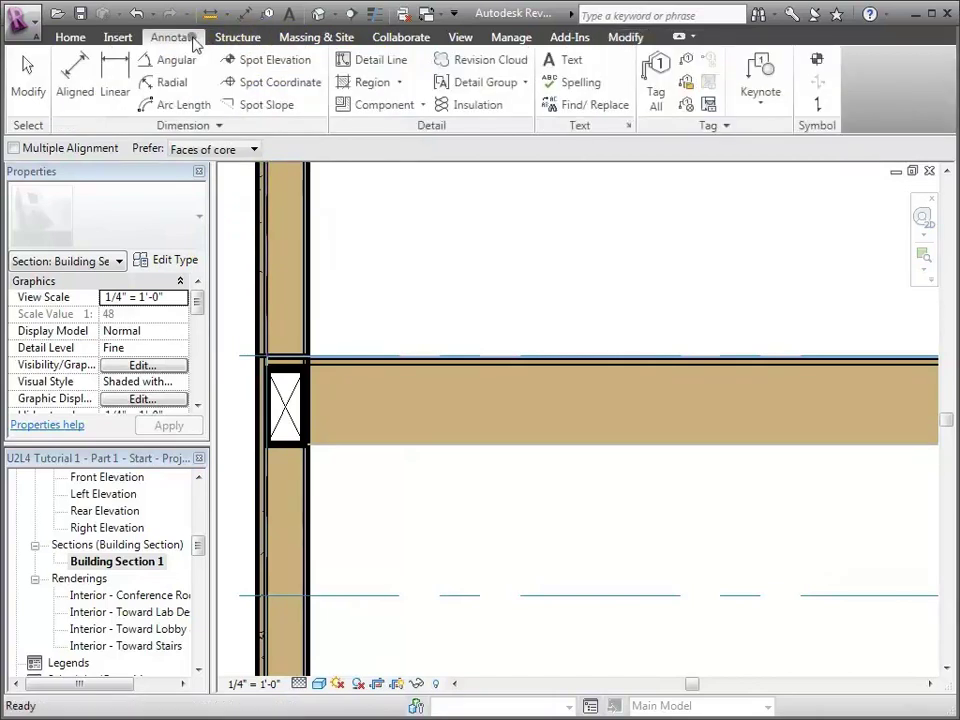
left_click(358, 104)
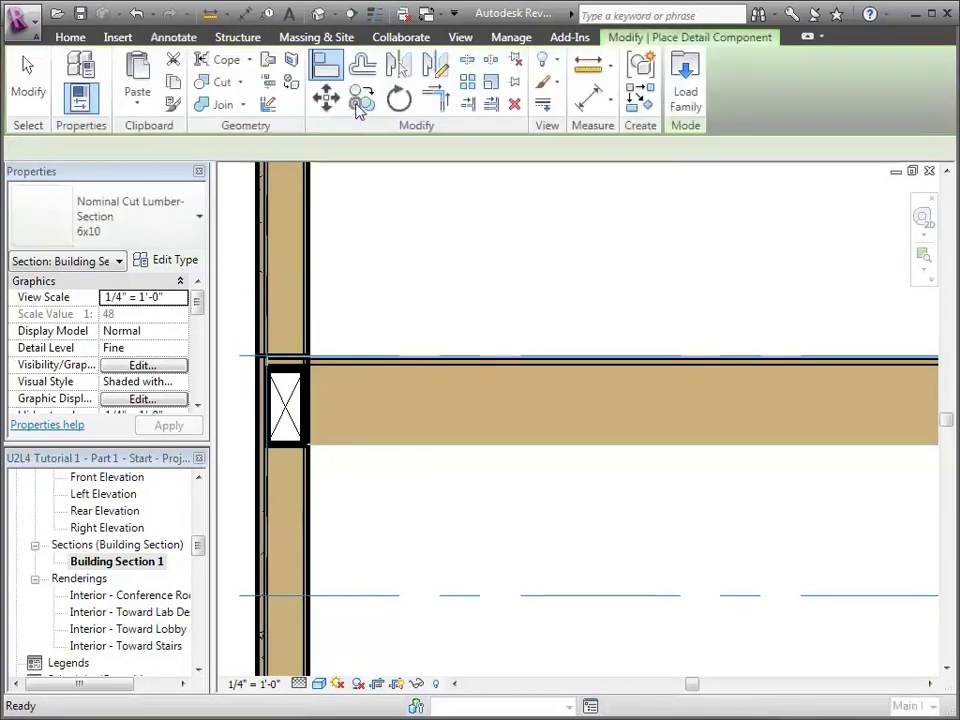
left_click(198, 220)
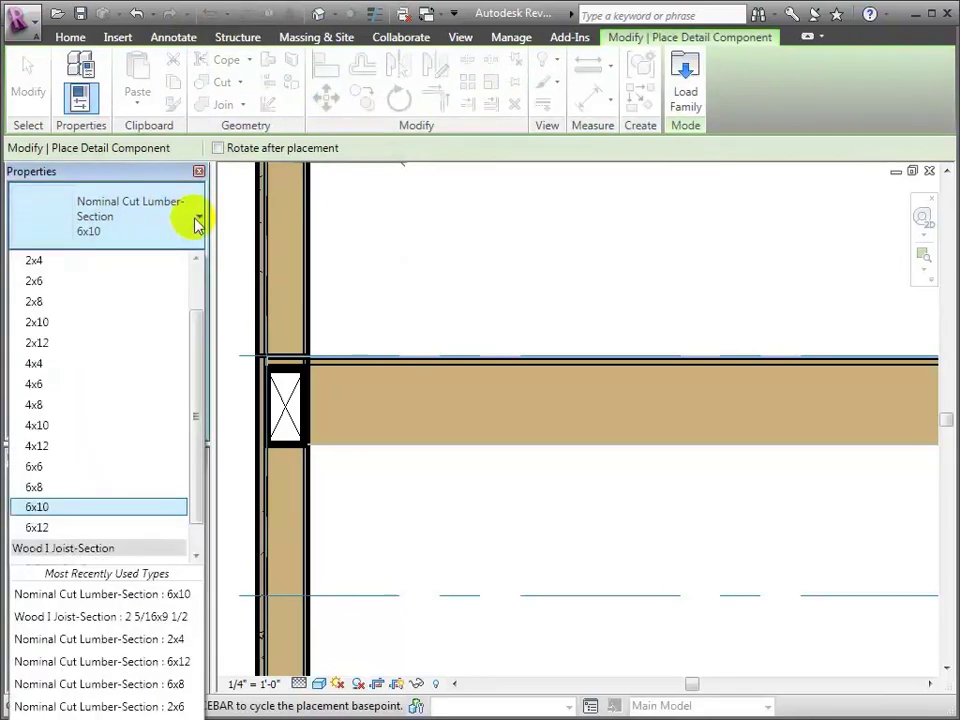
left_click_drag(197, 403, 197, 433)
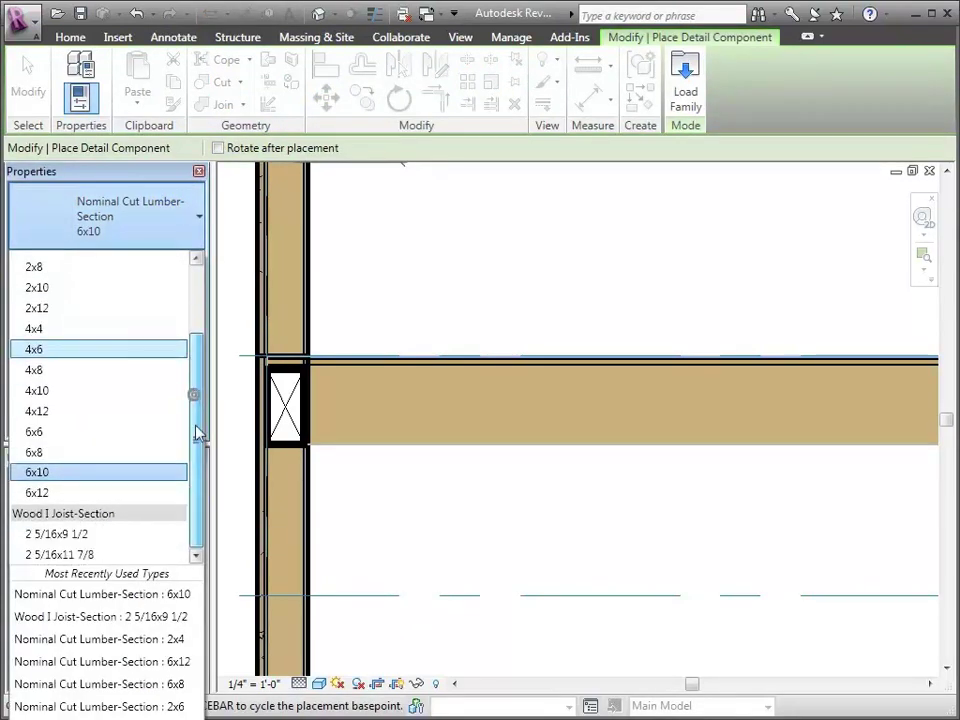
left_click(110, 553)
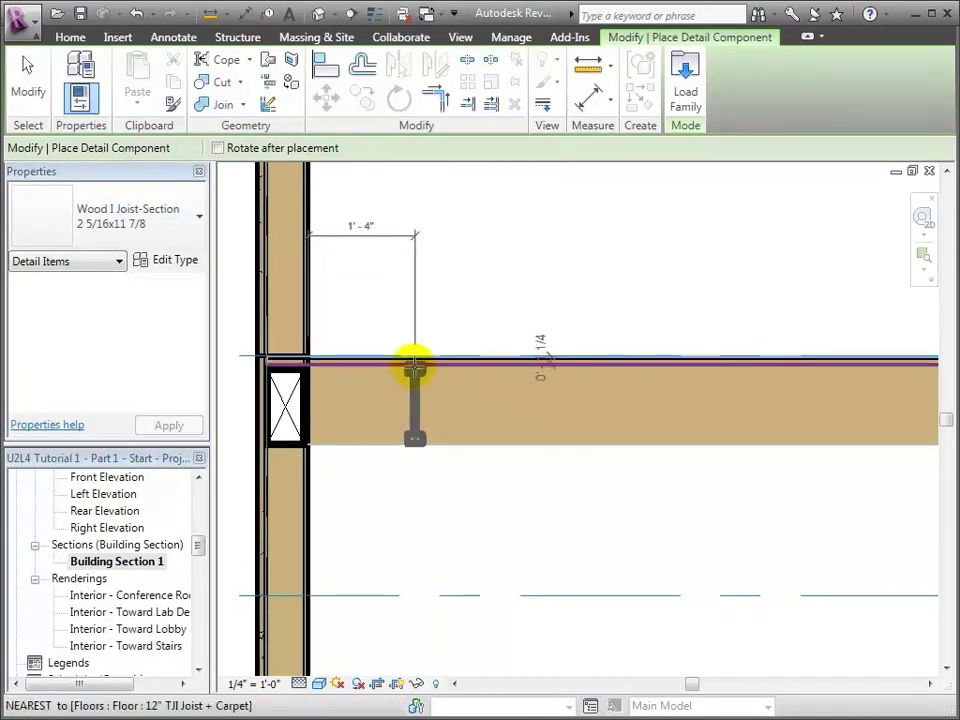
left_click(414, 368)
left_click(27, 88)
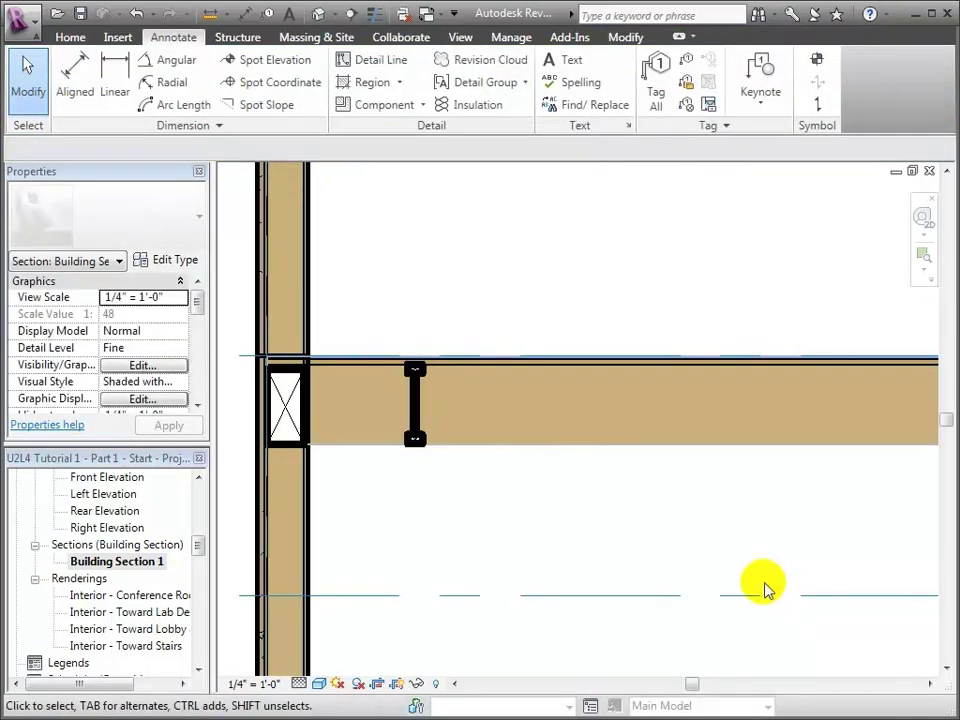
Array the I-joist horizontally through the Level 2 floor toward grid C as 19 grouped items, spaced 1'-4" to the 2nd
key("z")
key("p")
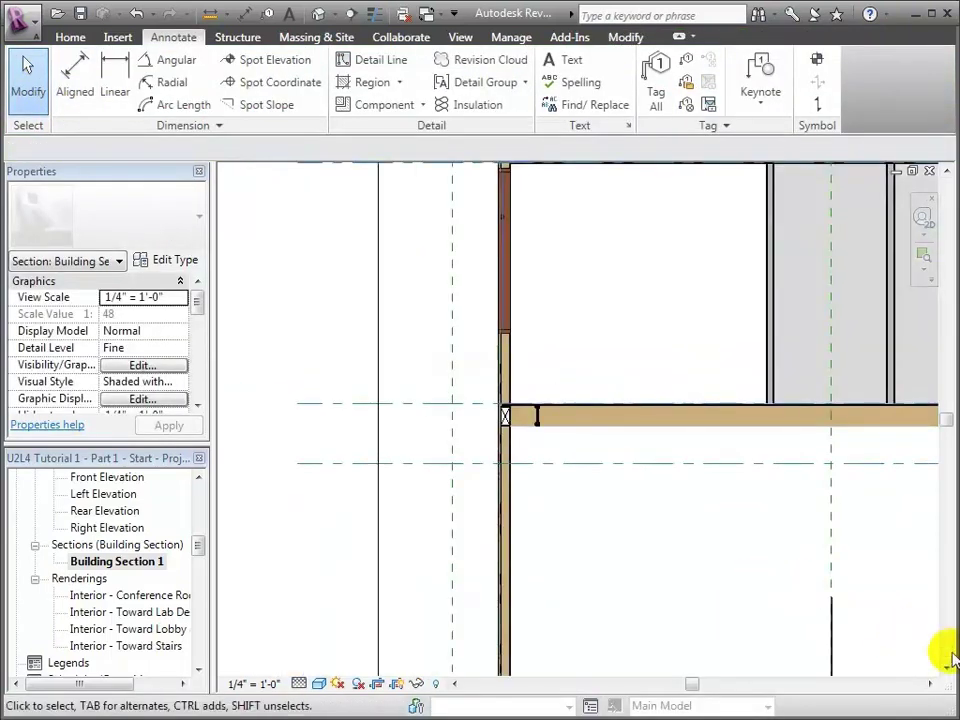
left_click(930, 684)
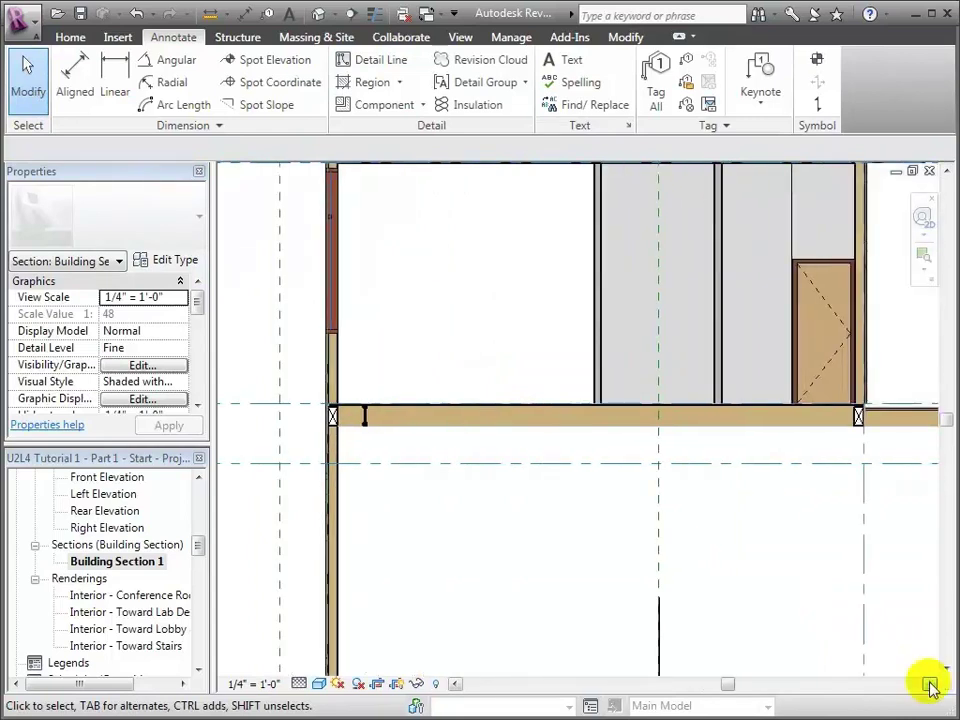
left_click(368, 428)
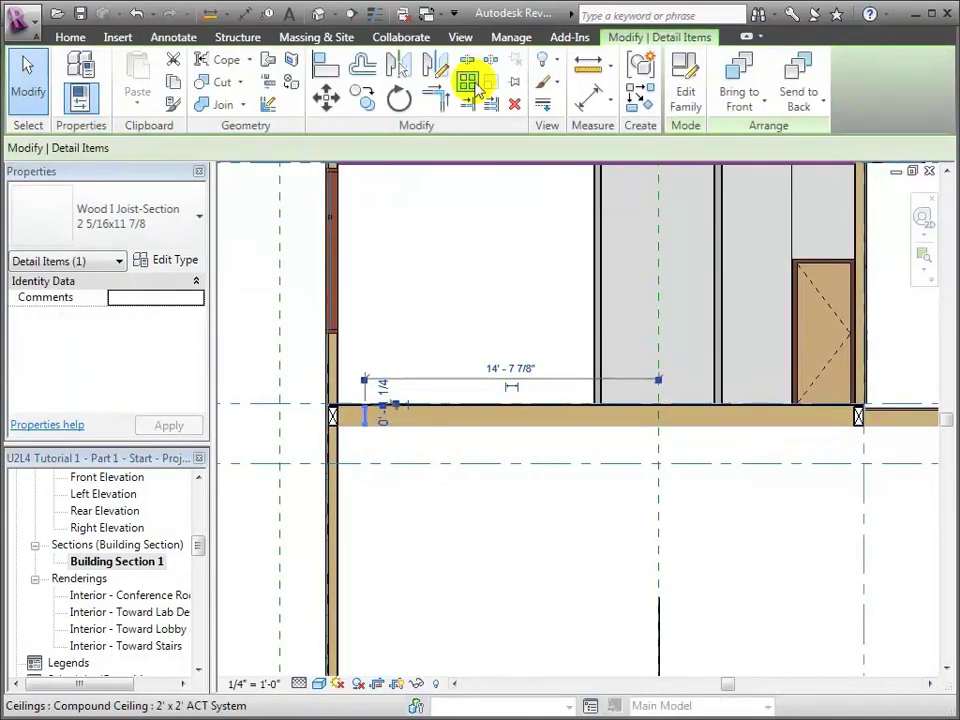
left_click(475, 86)
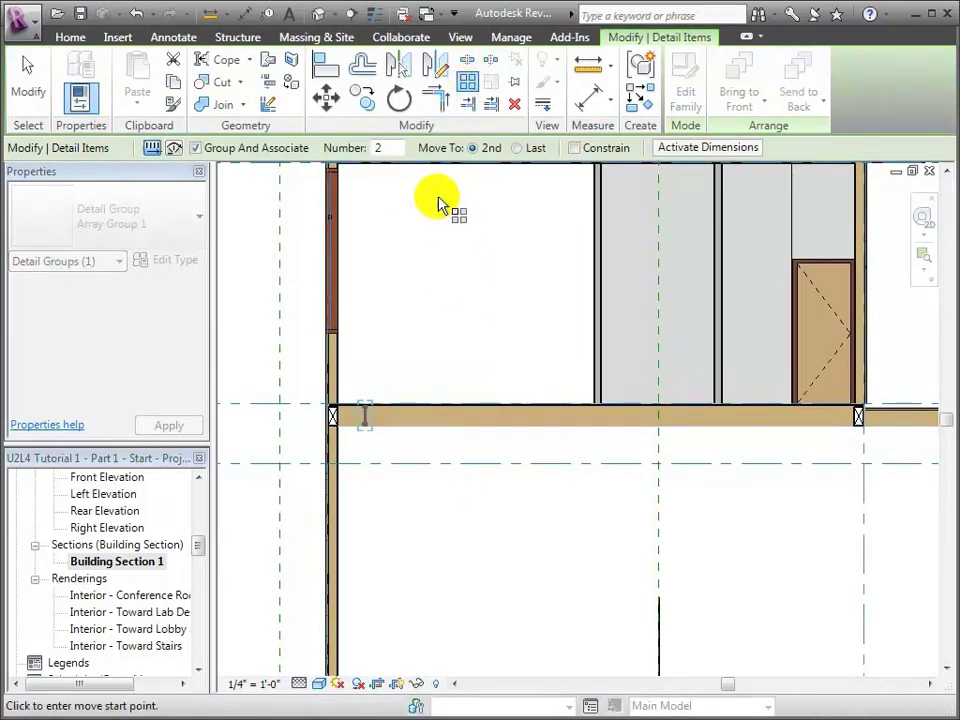
left_click(365, 418)
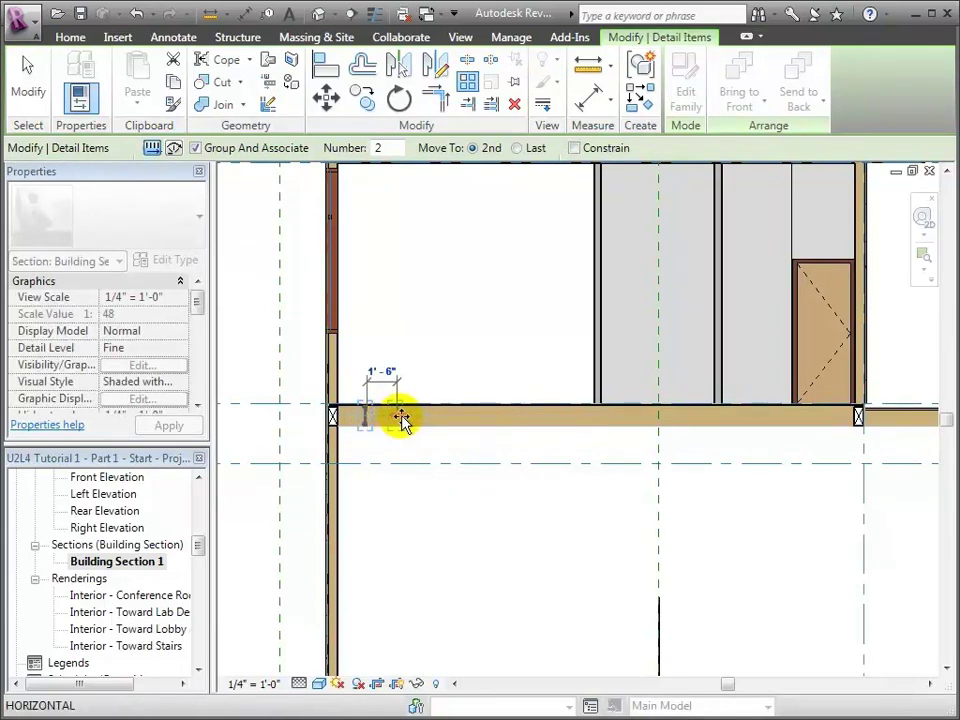
type("1 4")
key("Return")
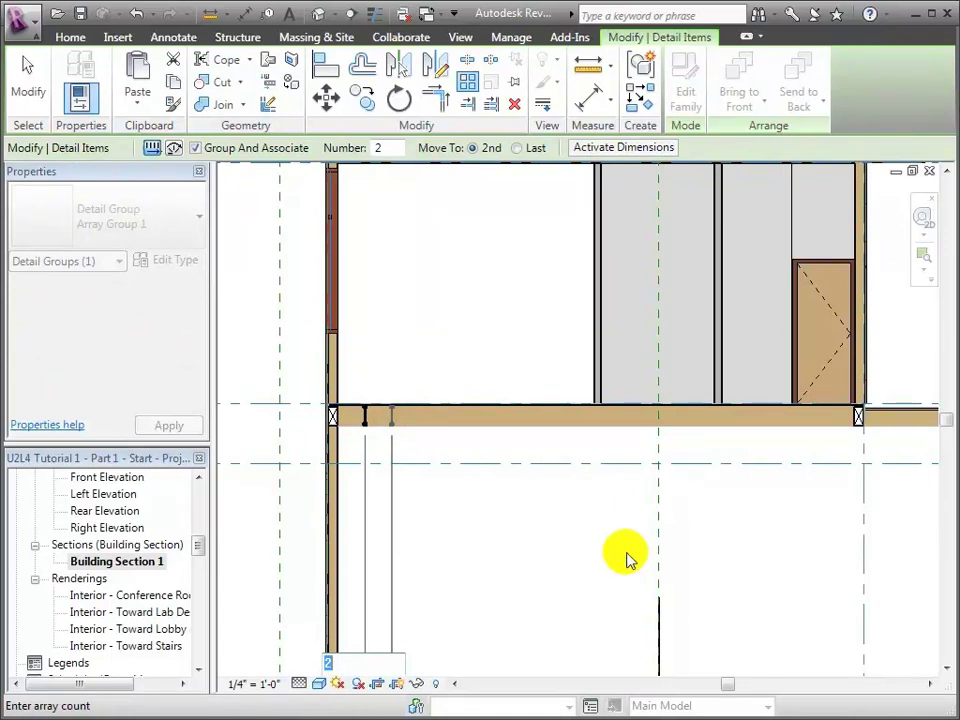
type("1")
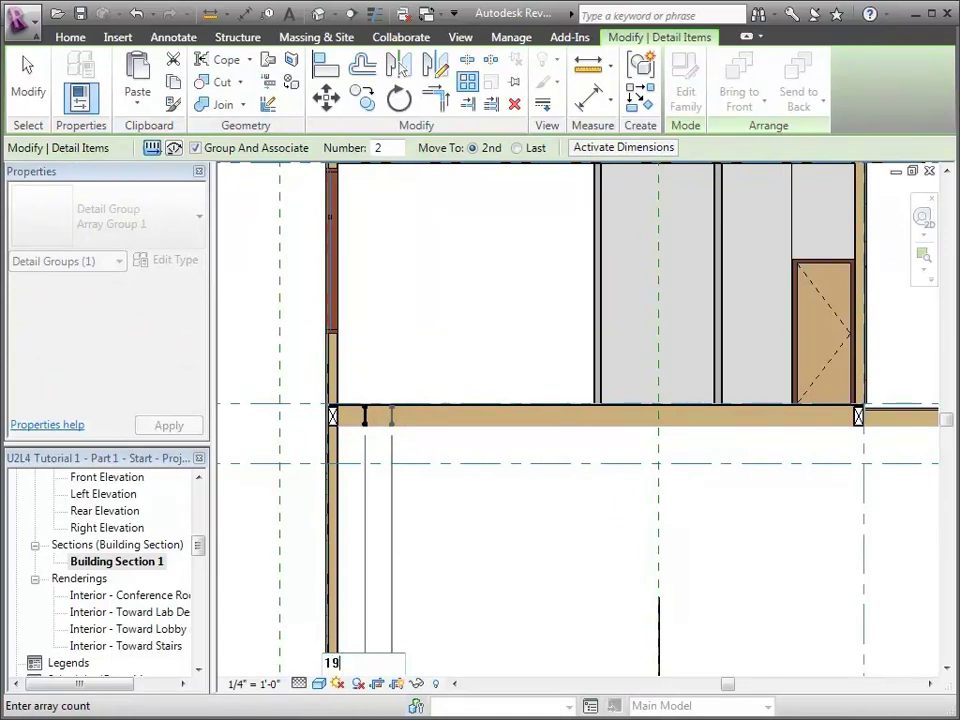
type("9")
key("Return")
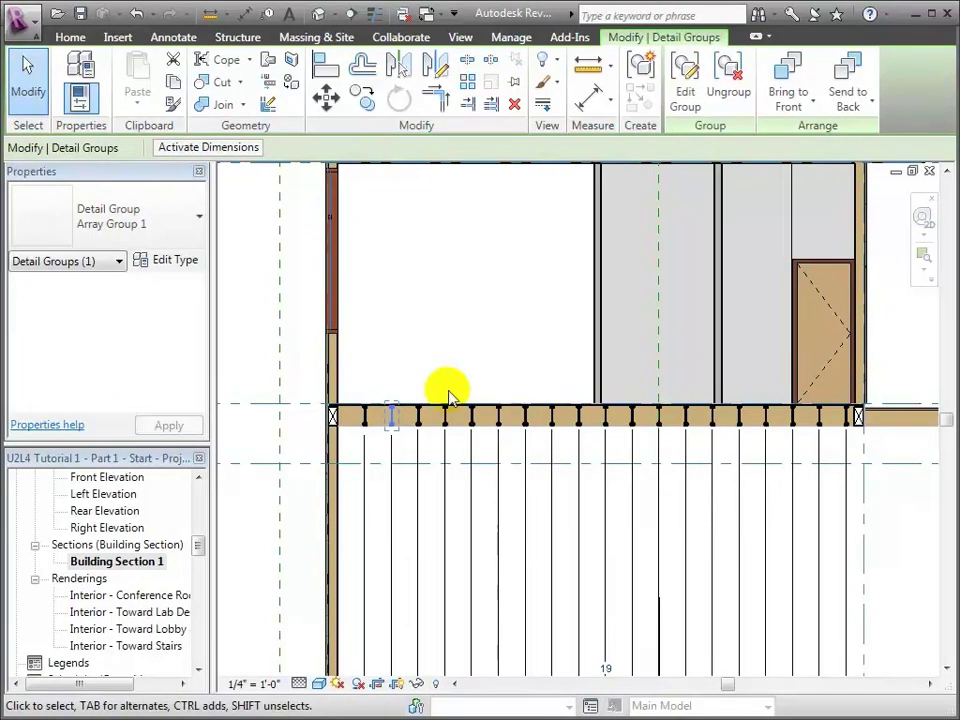
left_click(454, 374)
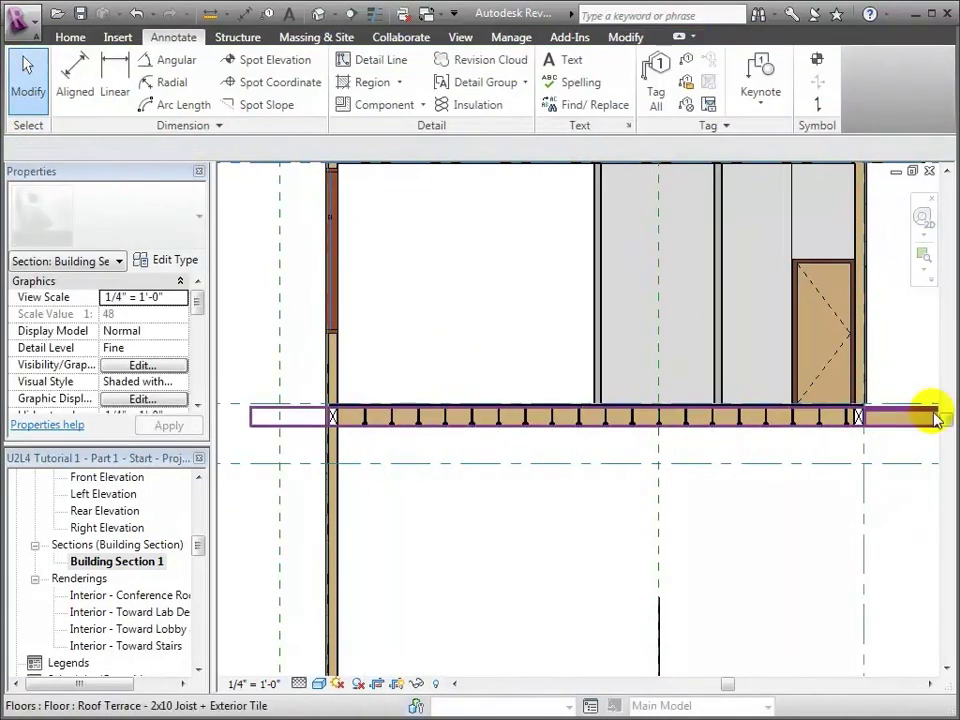
Place a 6x8 Nominal Cut Lumber-Section in the exterior wall beside the roof structure and align its outer edge with grid B
left_click_drag(945, 422, 945, 390)
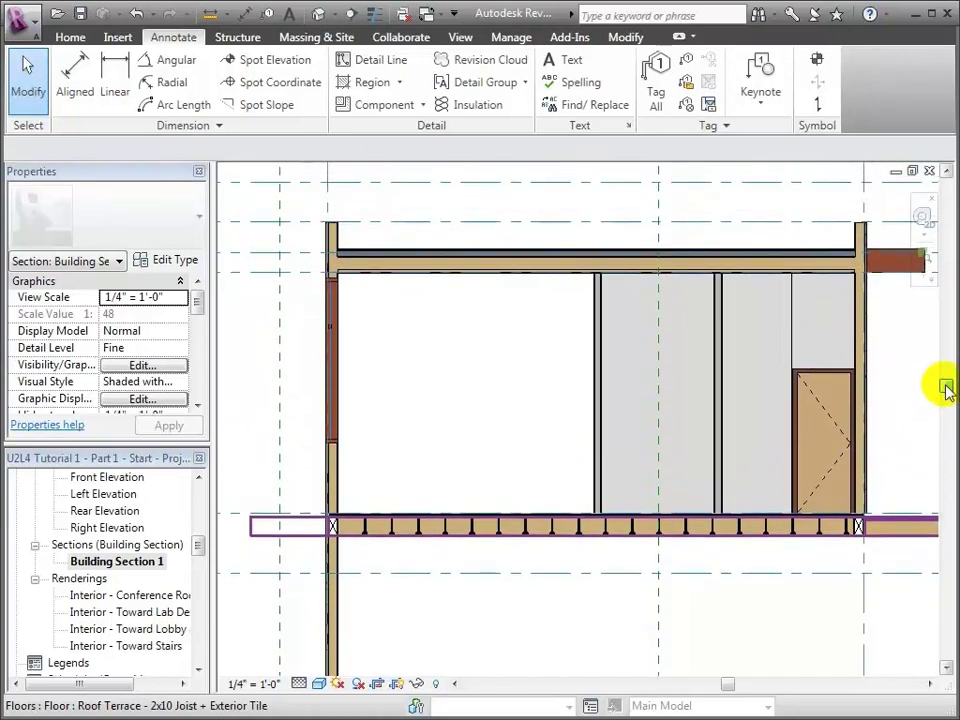
left_click(926, 256)
left_click_drag(294, 213, 398, 333)
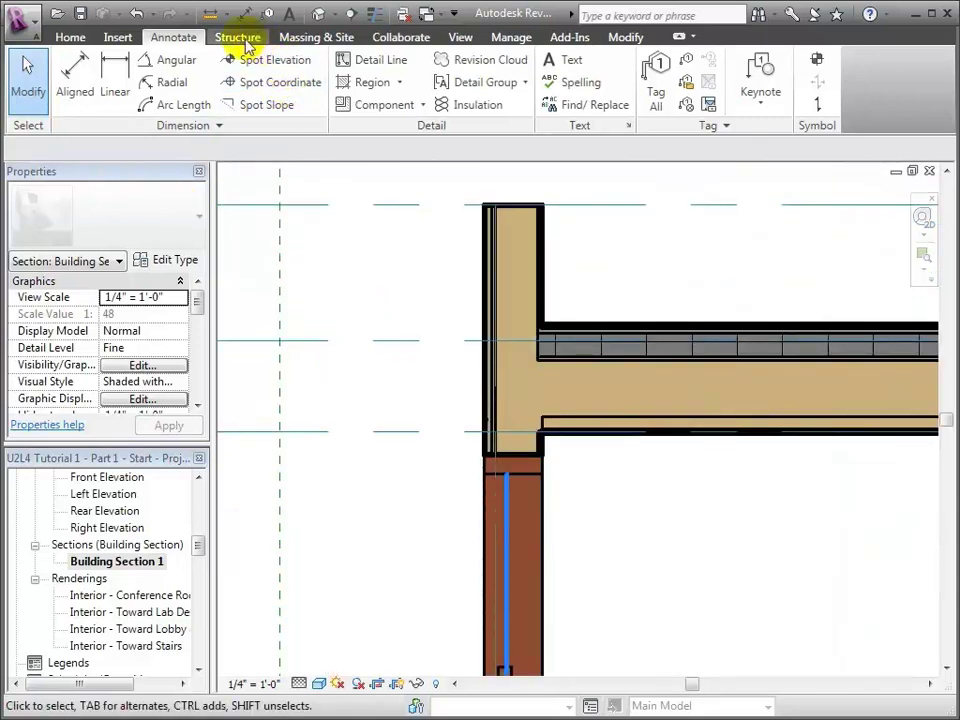
left_click(381, 108)
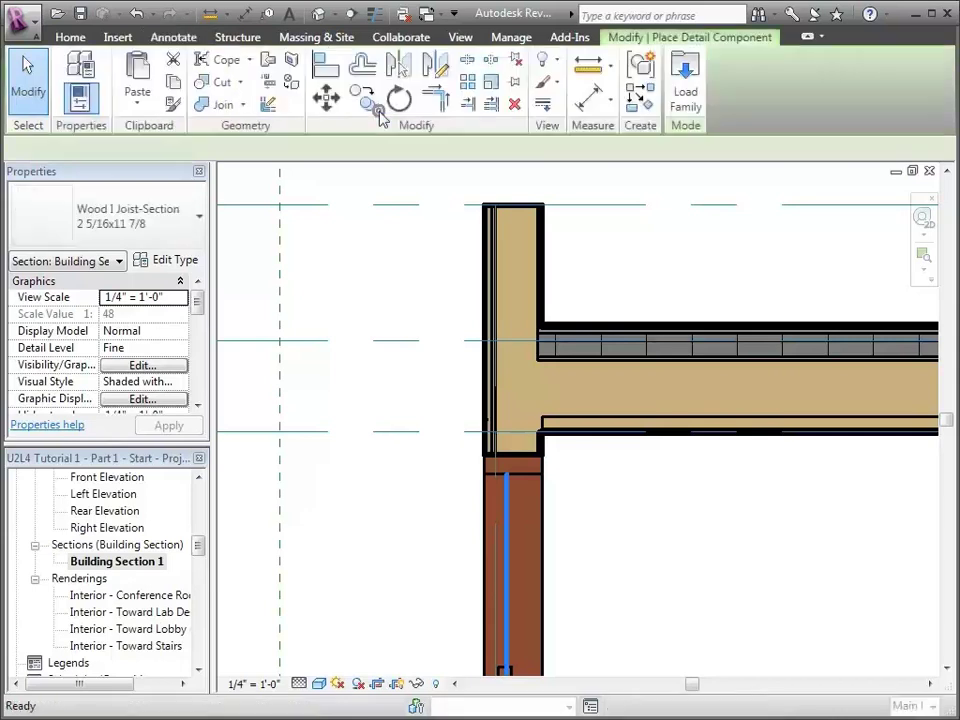
left_click(200, 217)
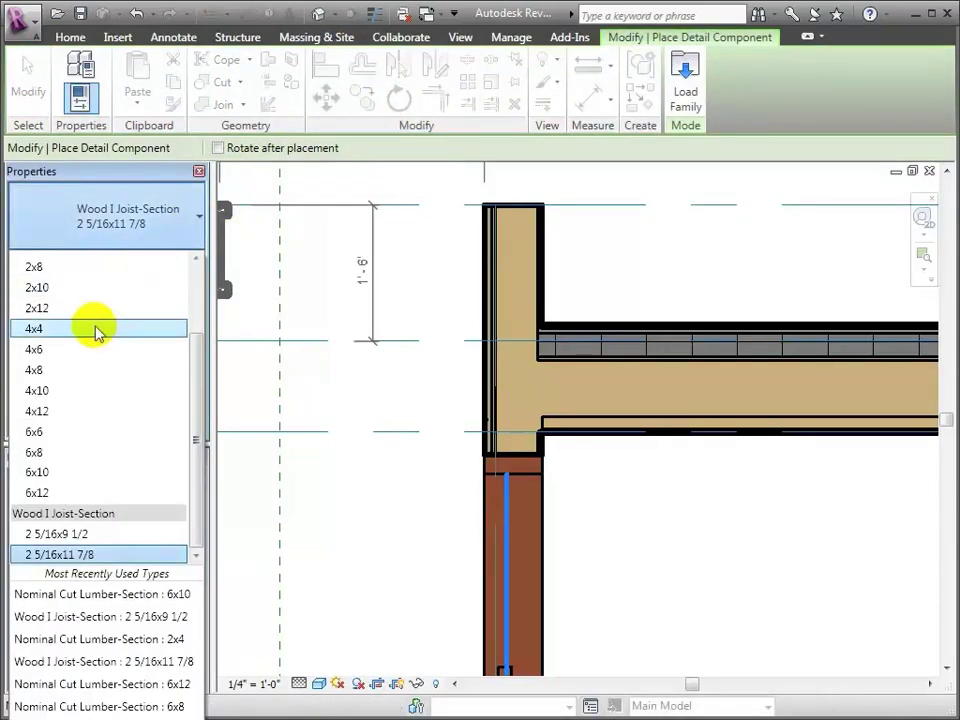
left_click(140, 370)
left_click(176, 452)
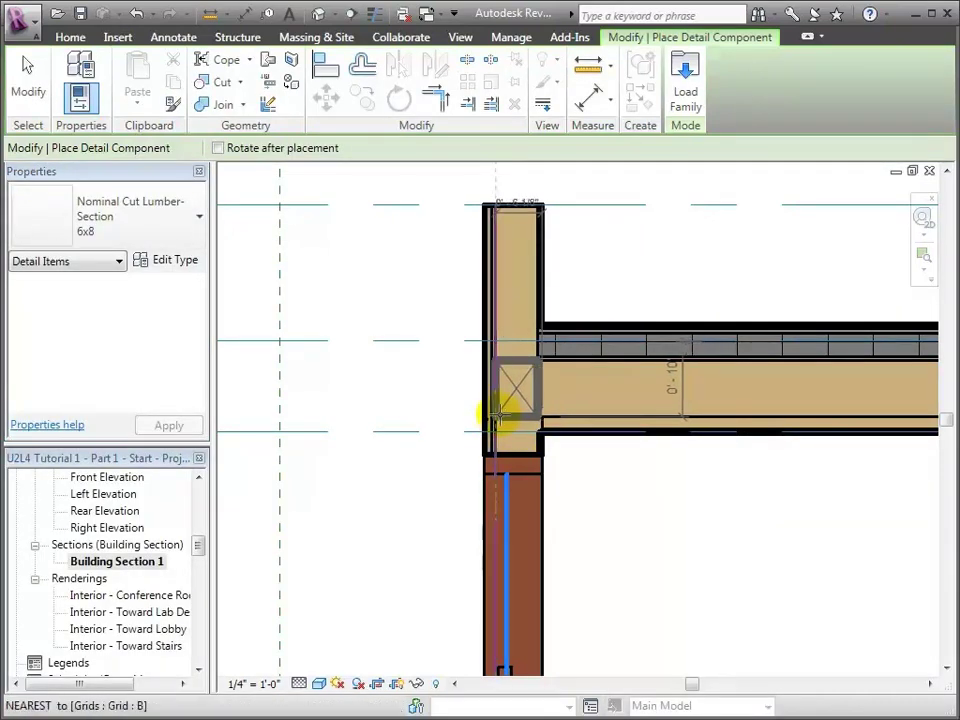
left_click(497, 413)
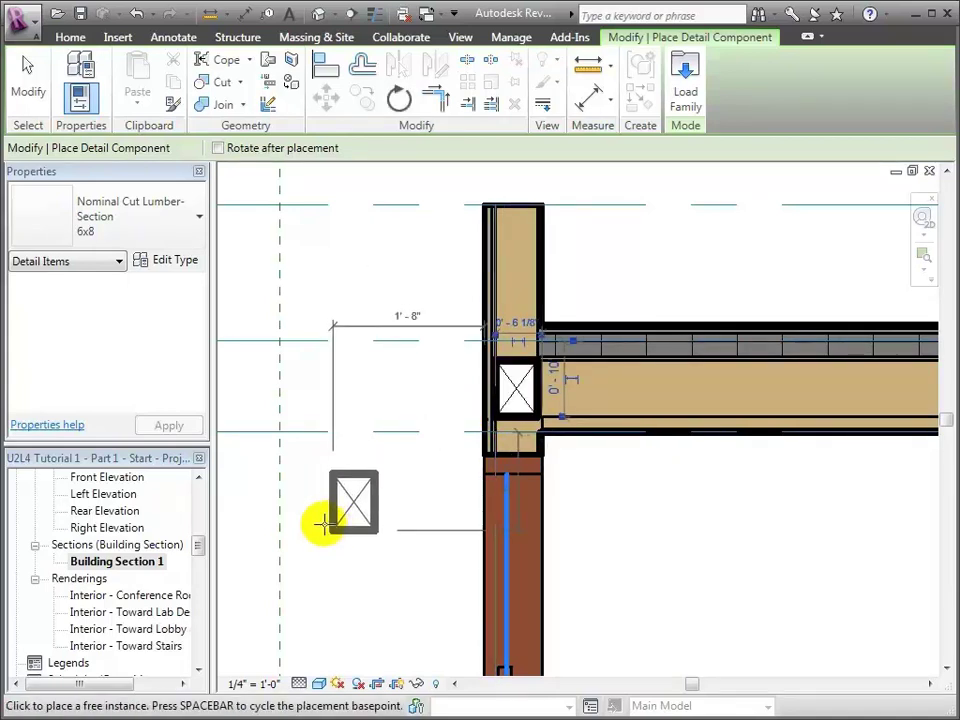
left_click(46, 94)
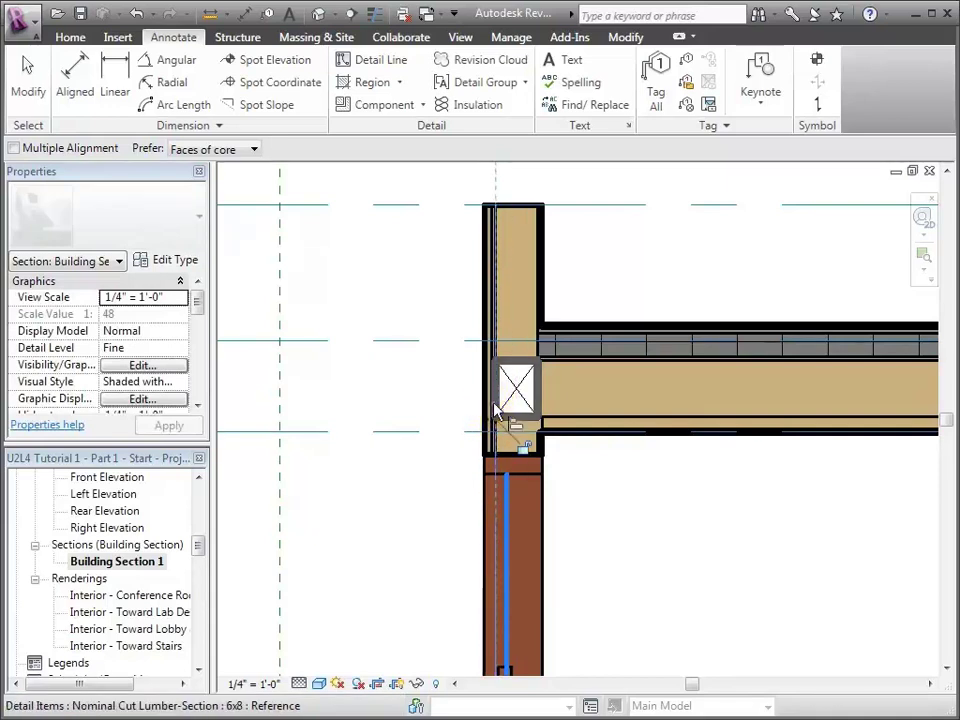
left_click(28, 70)
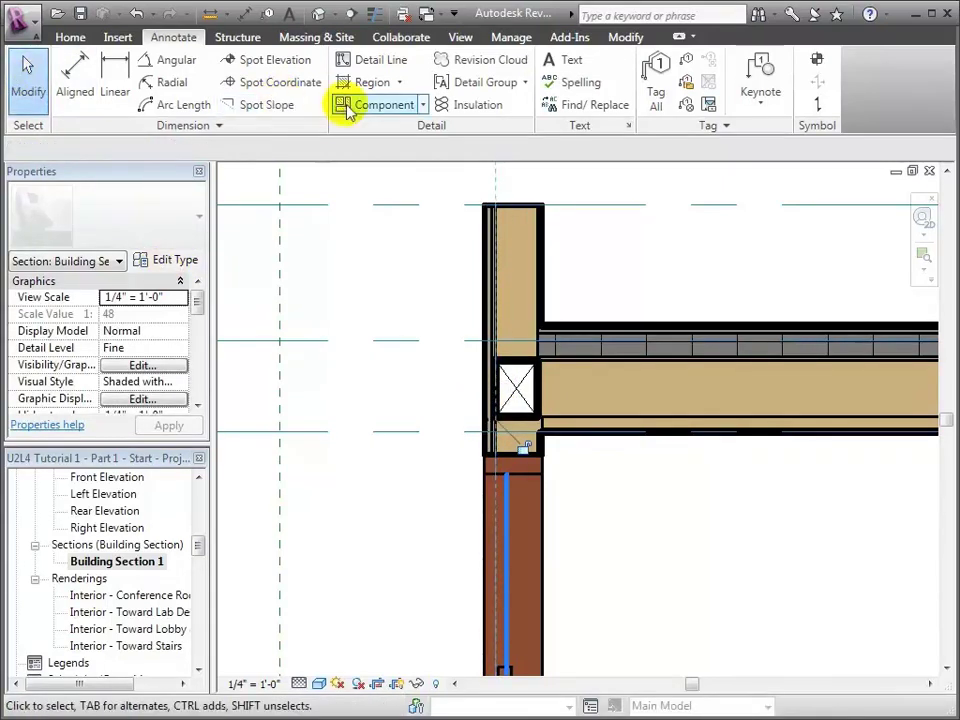
Place a 2x8 Nominal Cut Lumber-Section in the roof structure, about 1'-4" in from the inner face of the grid B wall
left_click(346, 104)
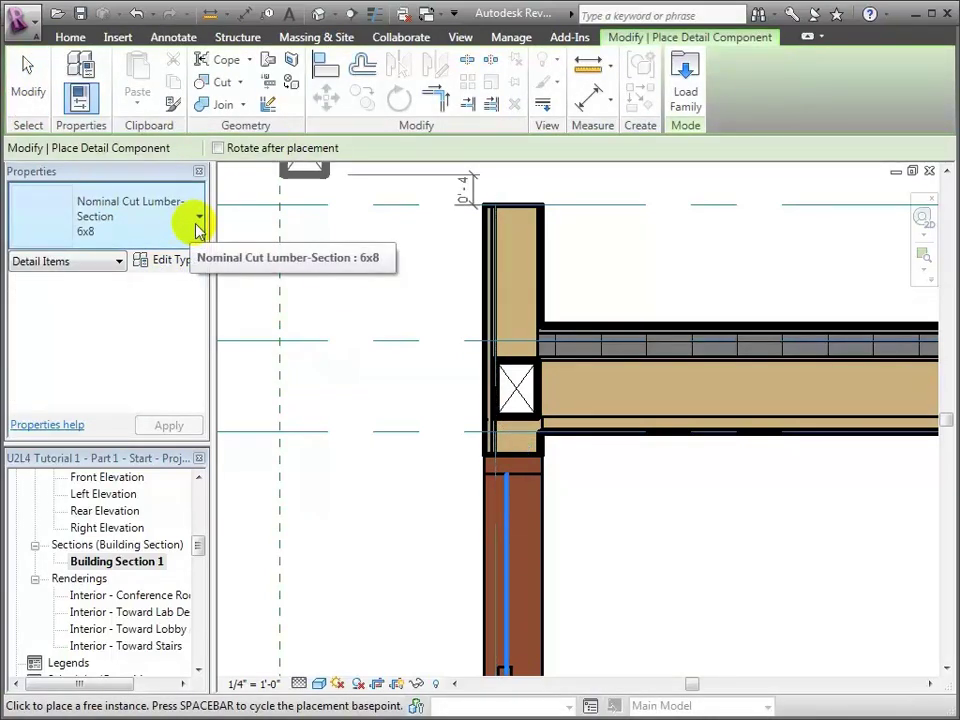
left_click(198, 225)
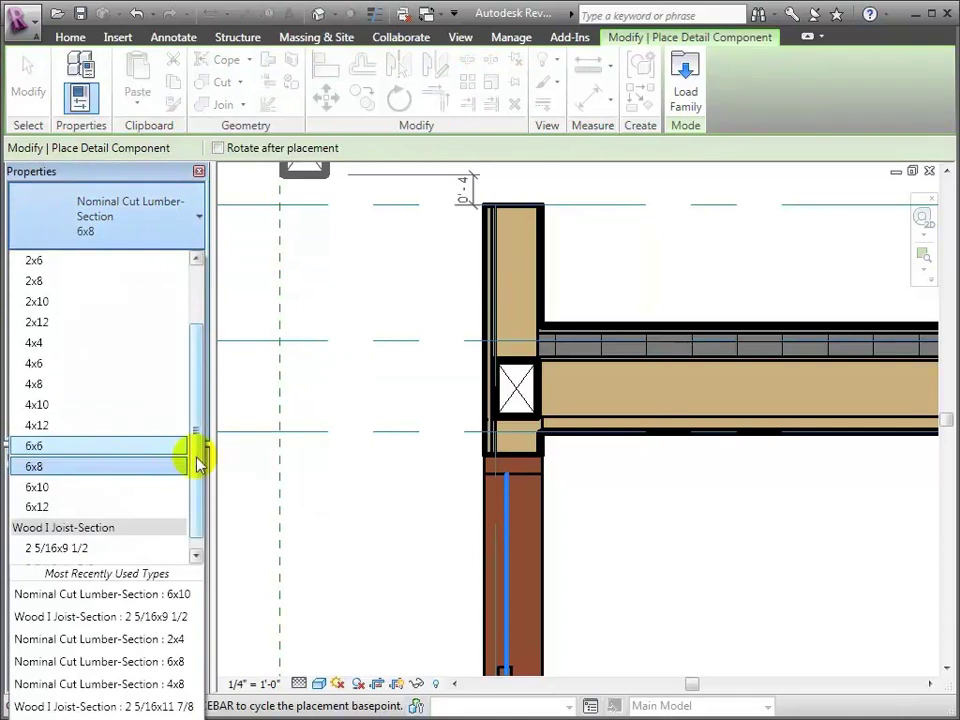
left_click_drag(197, 456, 197, 429)
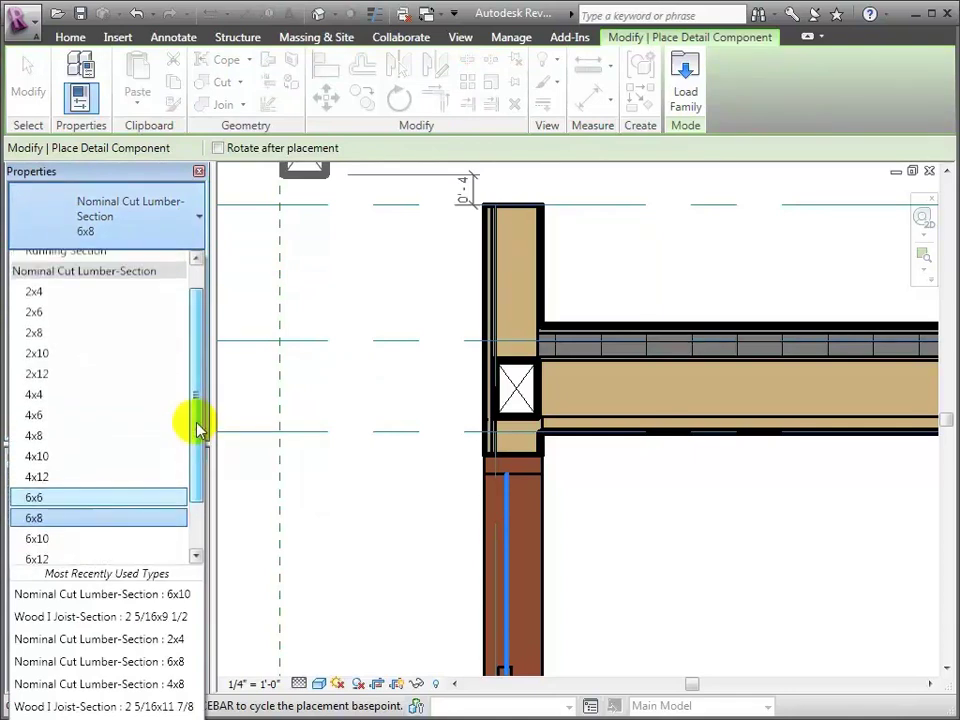
left_click(44, 336)
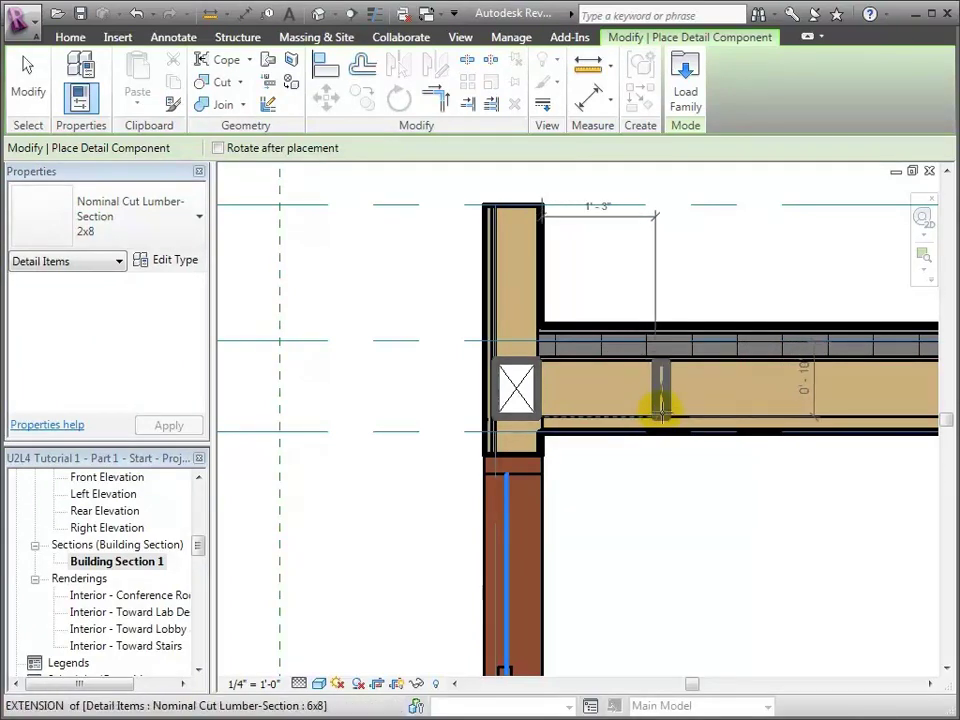
left_click(663, 413)
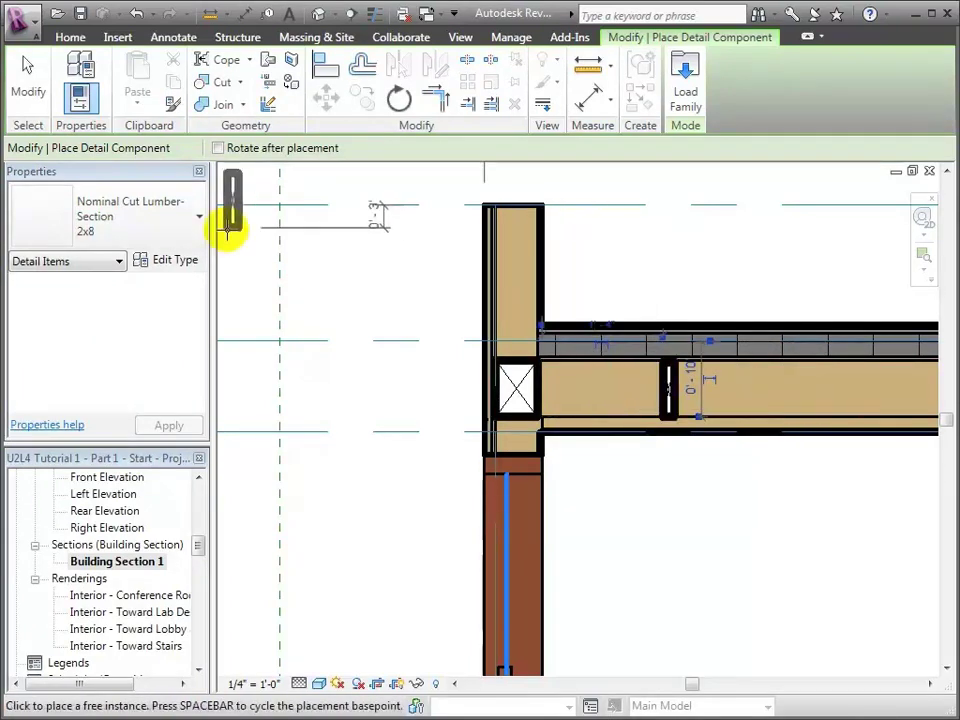
left_click(28, 88)
Array the 2x8 lumber section horizontally through the roof structure to grid C as grouped items, spaced 1'-4" to the 2nd
key("z")
key("o")
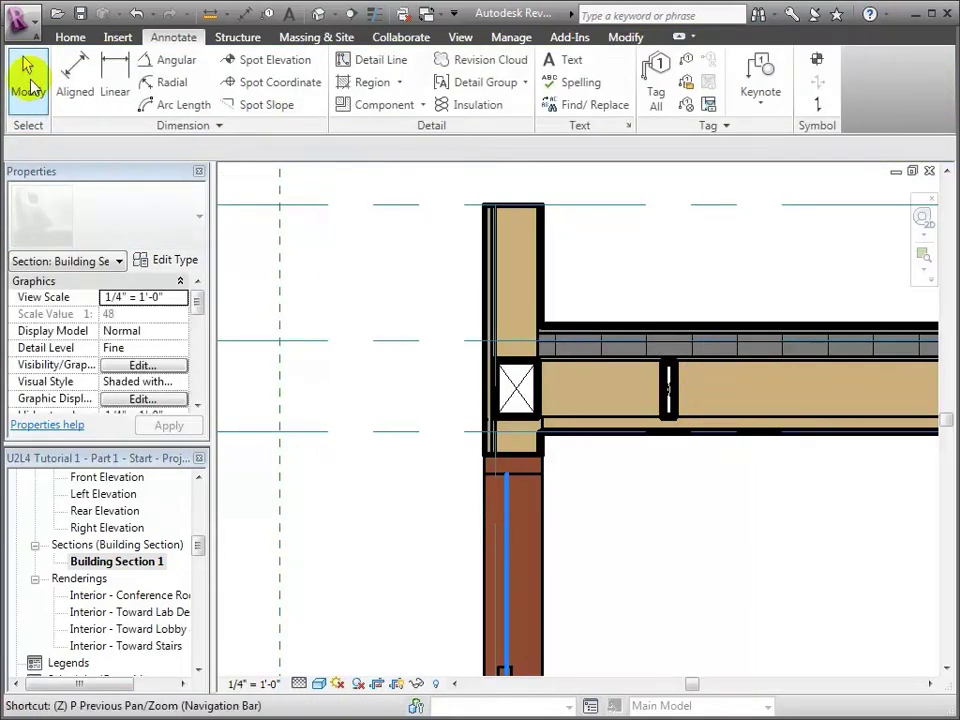
key("z")
key("o")
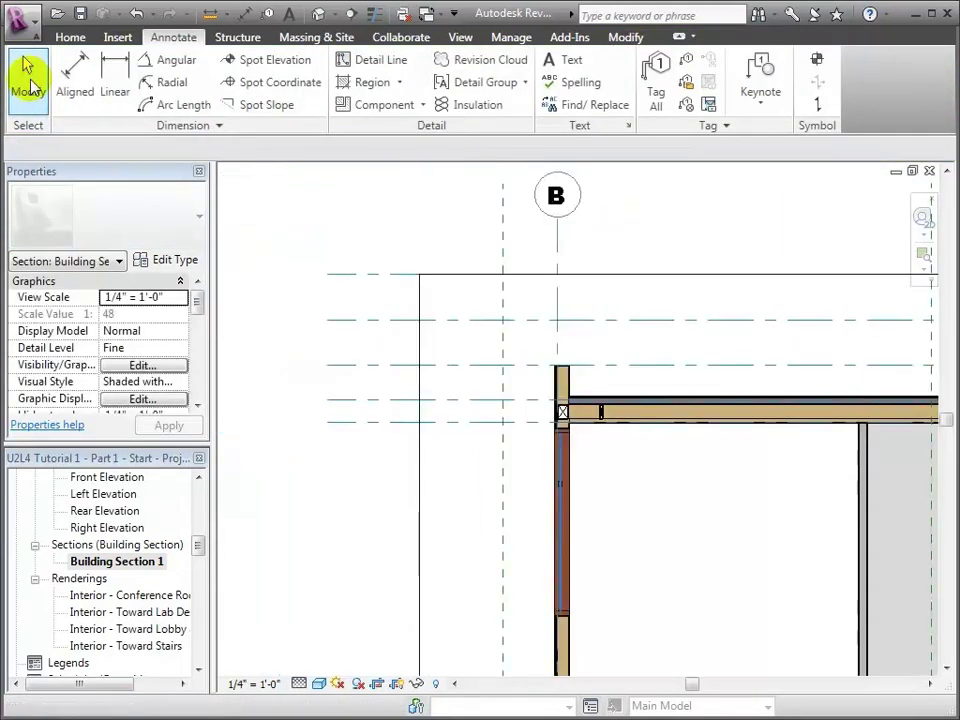
left_click(930, 684)
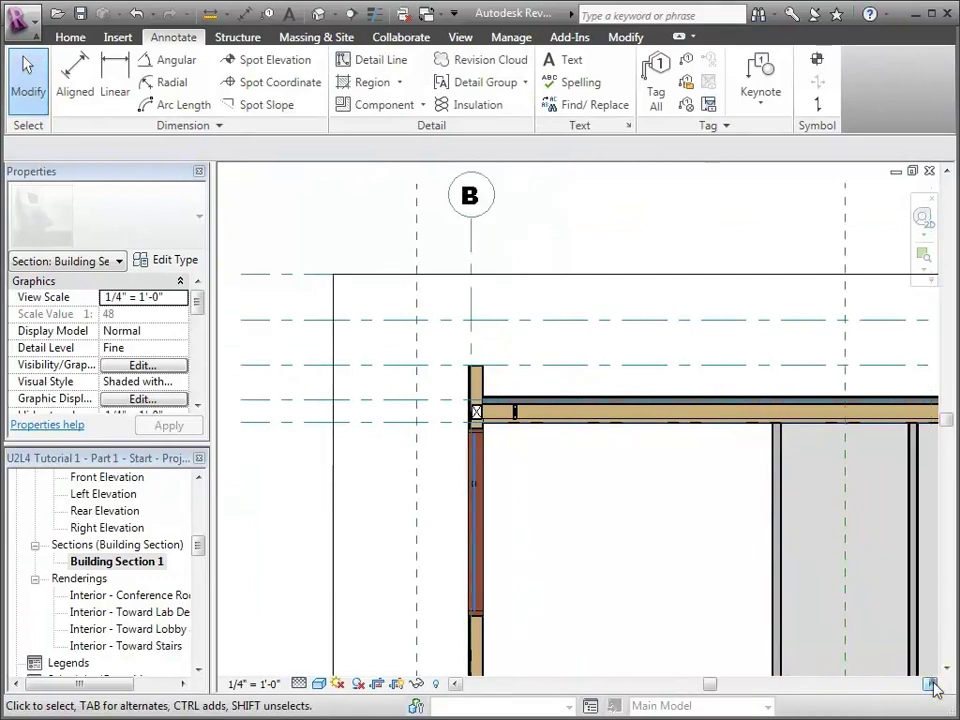
left_click(930, 684)
left_click(930, 684)
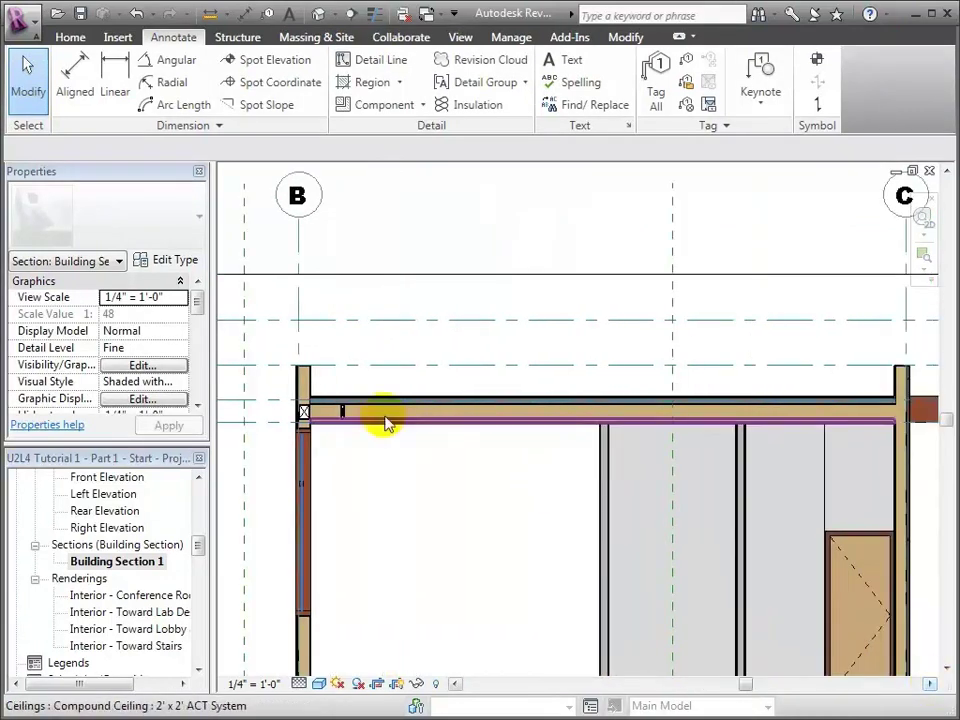
left_click(347, 413)
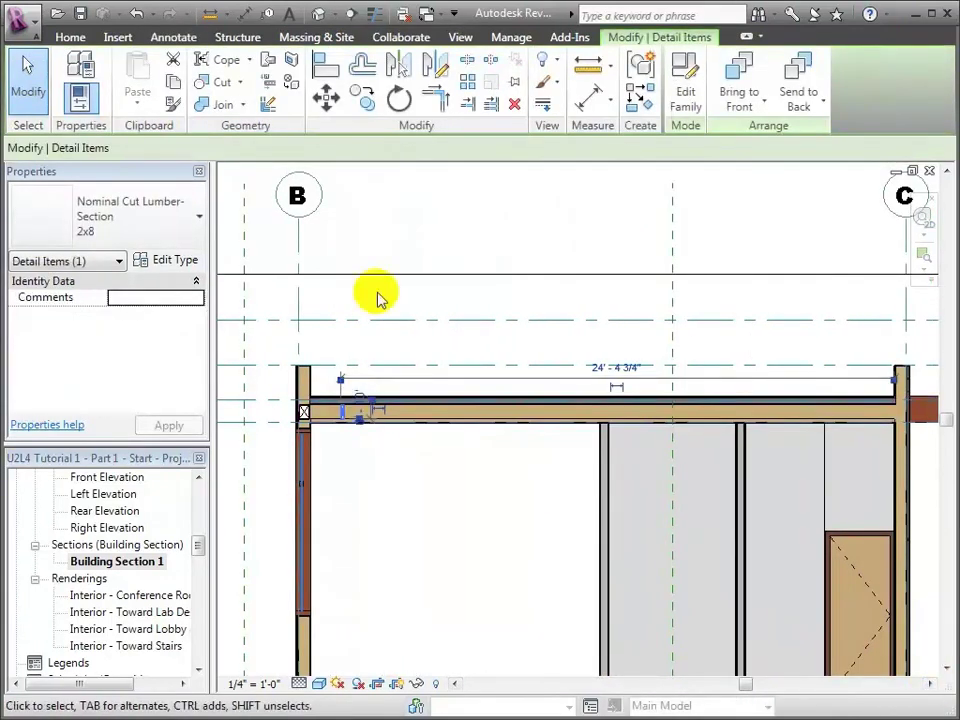
left_click(467, 83)
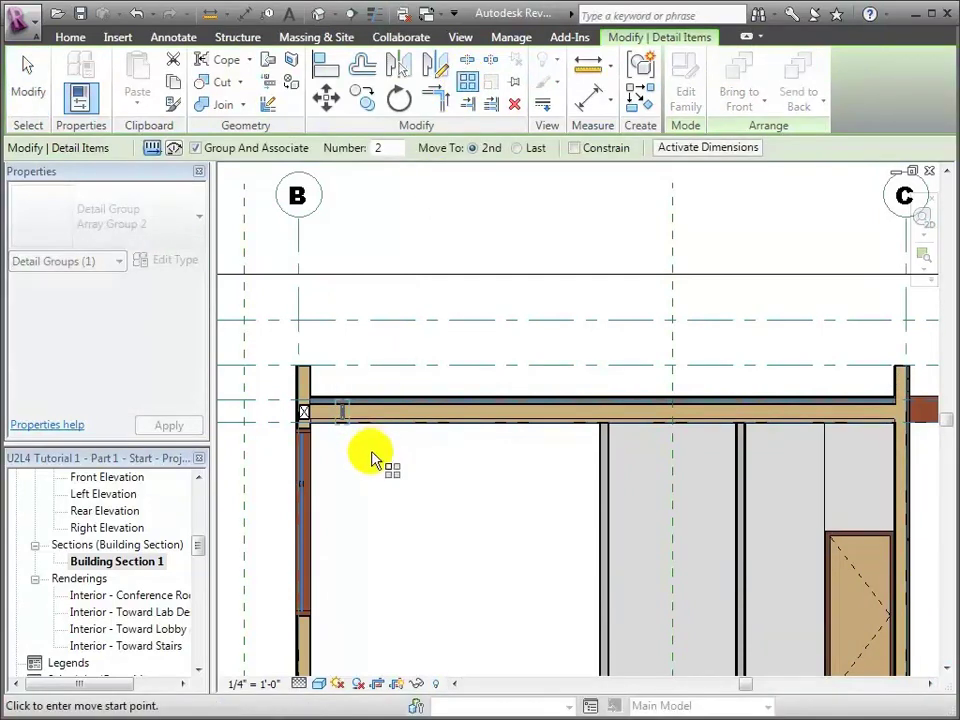
left_click(341, 418)
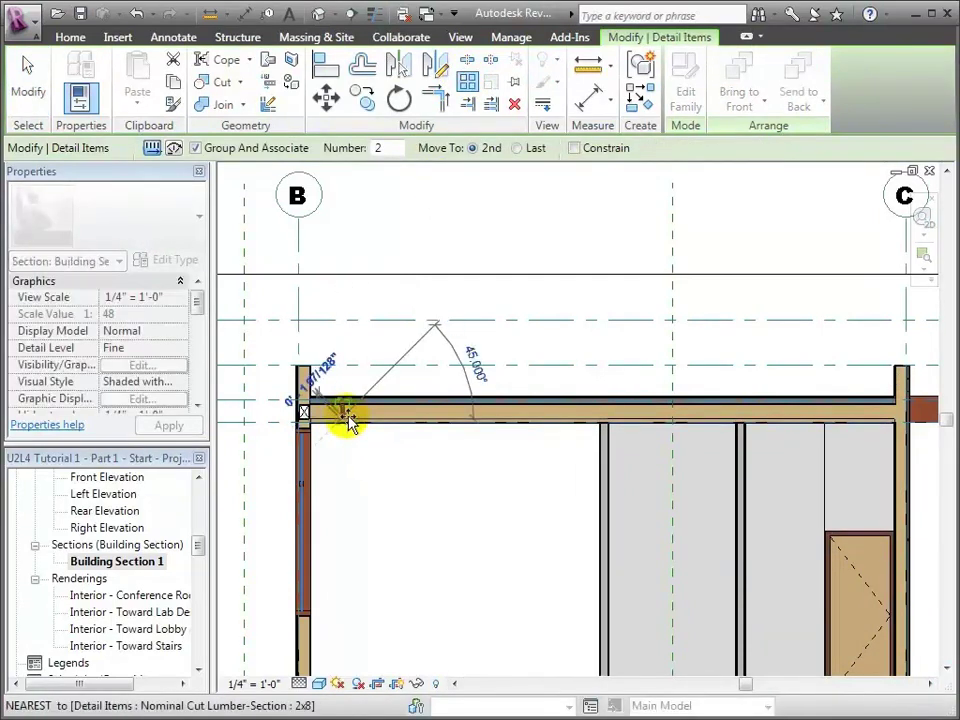
type("1")
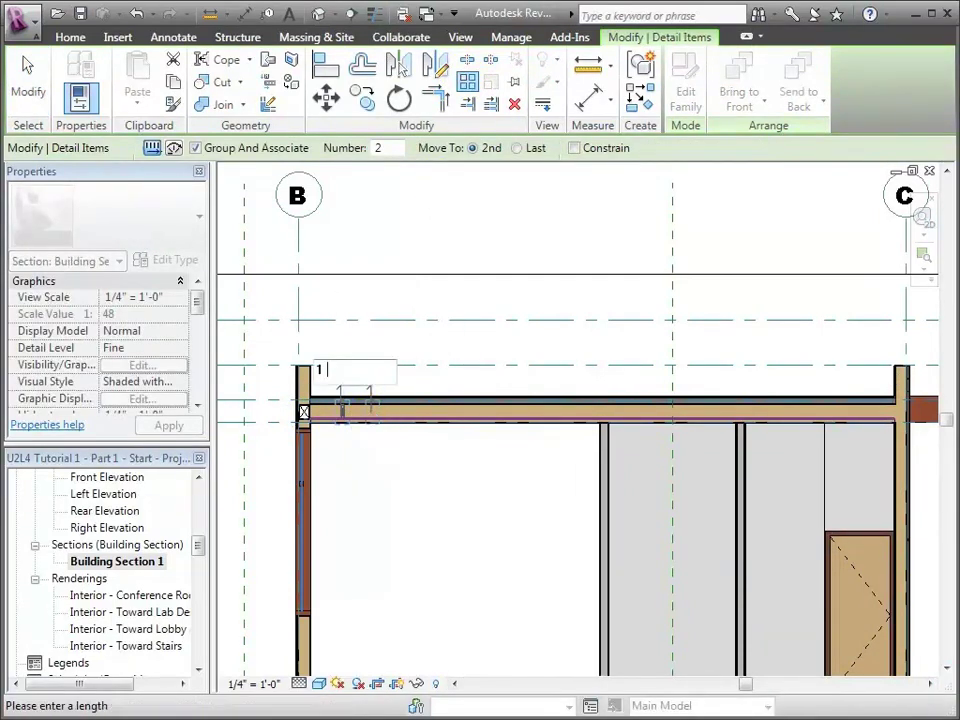
type(" 4")
key("Return")
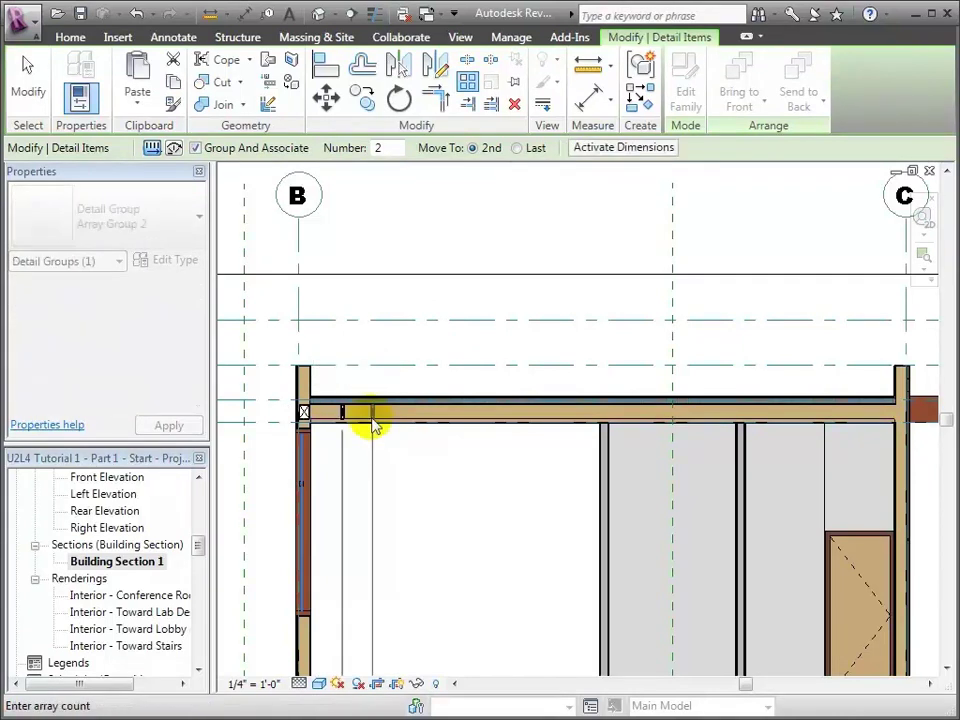
key("Escape")
Place a 6x8 Nominal Cut Lumber-Section in the grid C wall, level with the row of 2x8 roof joists
scroll(649, 326, "up", 5)
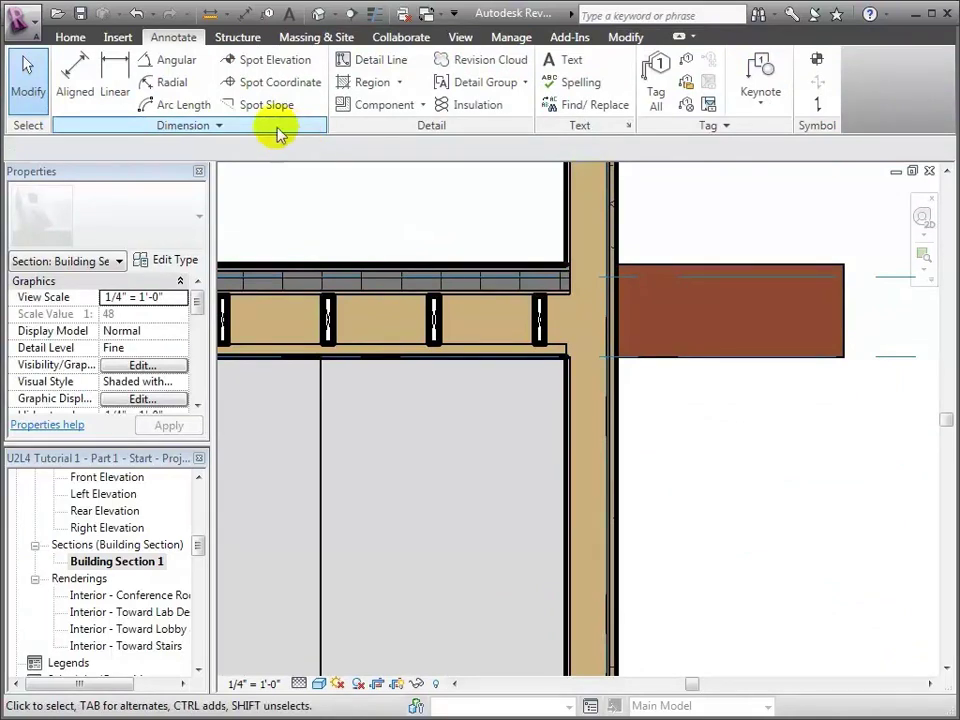
left_click(353, 106)
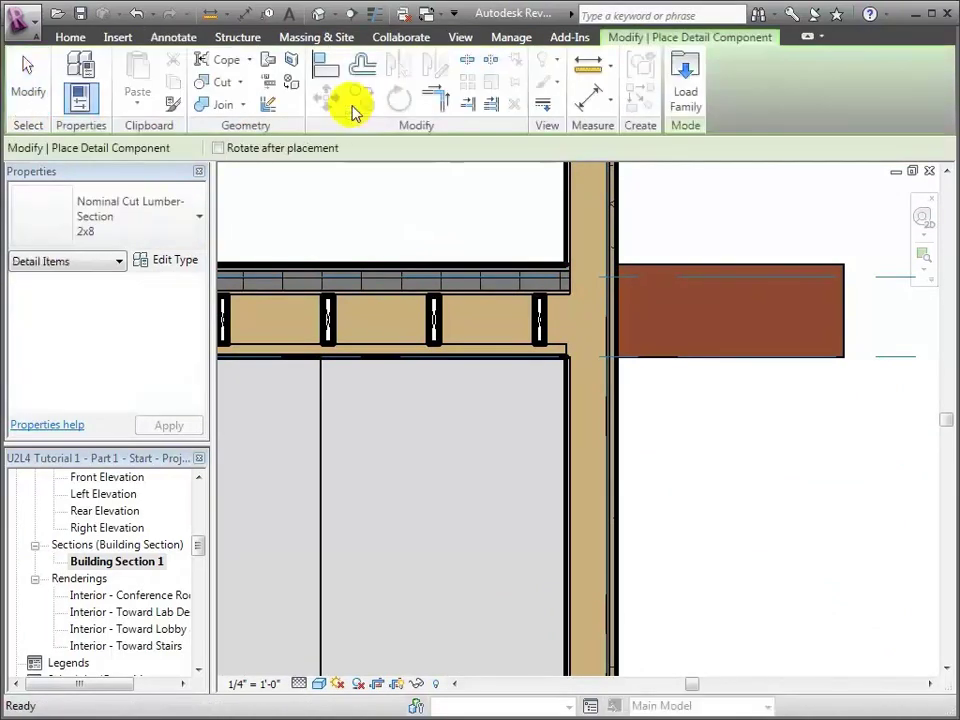
left_click(199, 217)
scroll(193, 386, "up", 1)
scroll(197, 478, "down", 1)
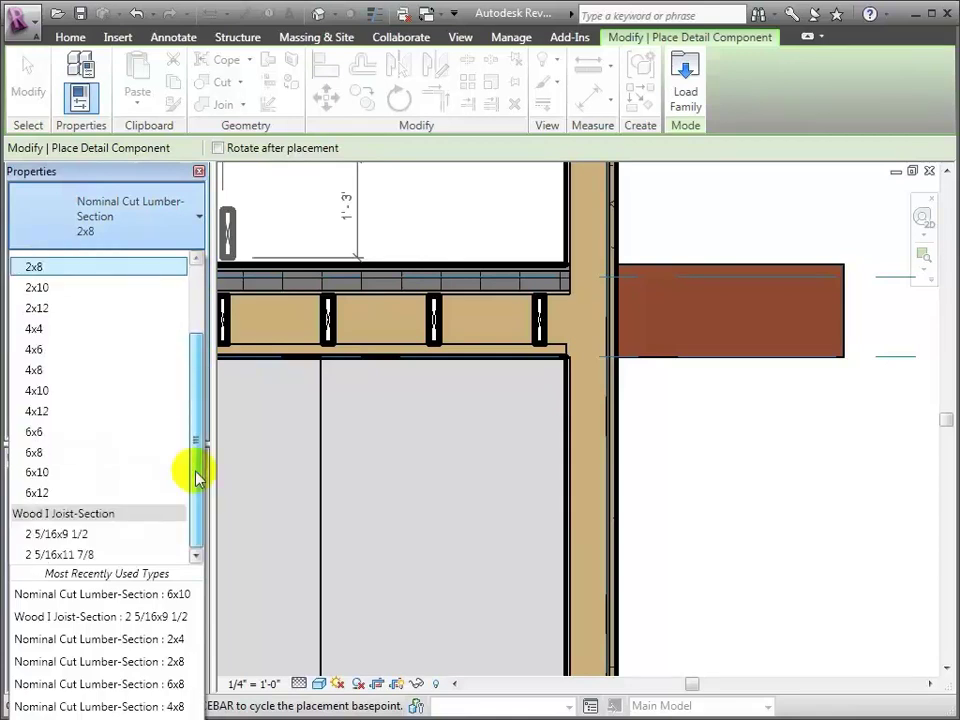
left_click(79, 453)
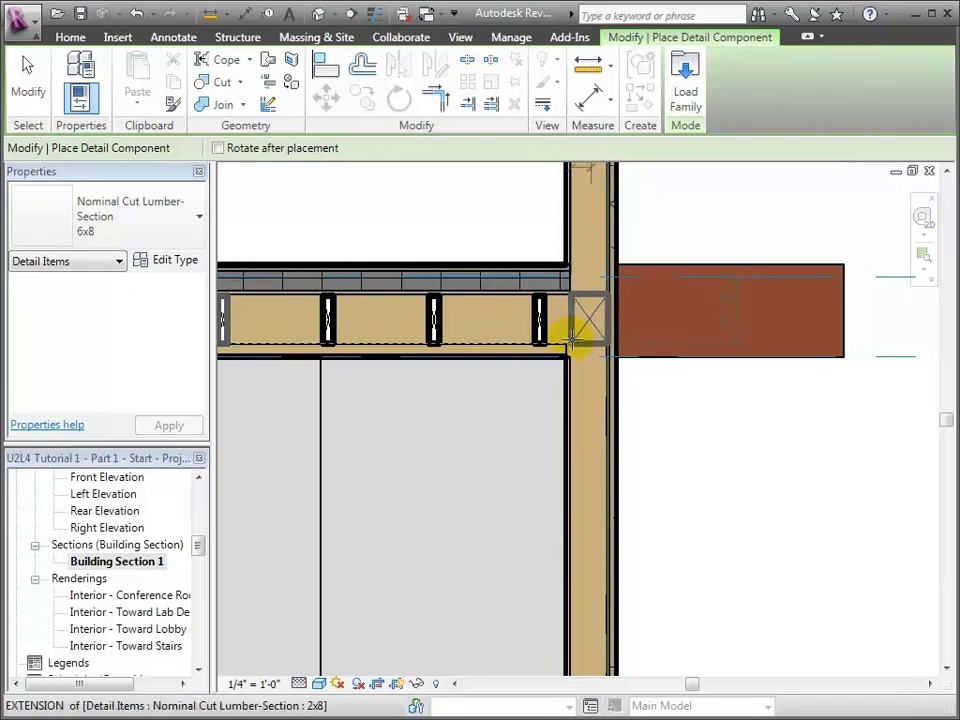
left_click(572, 340)
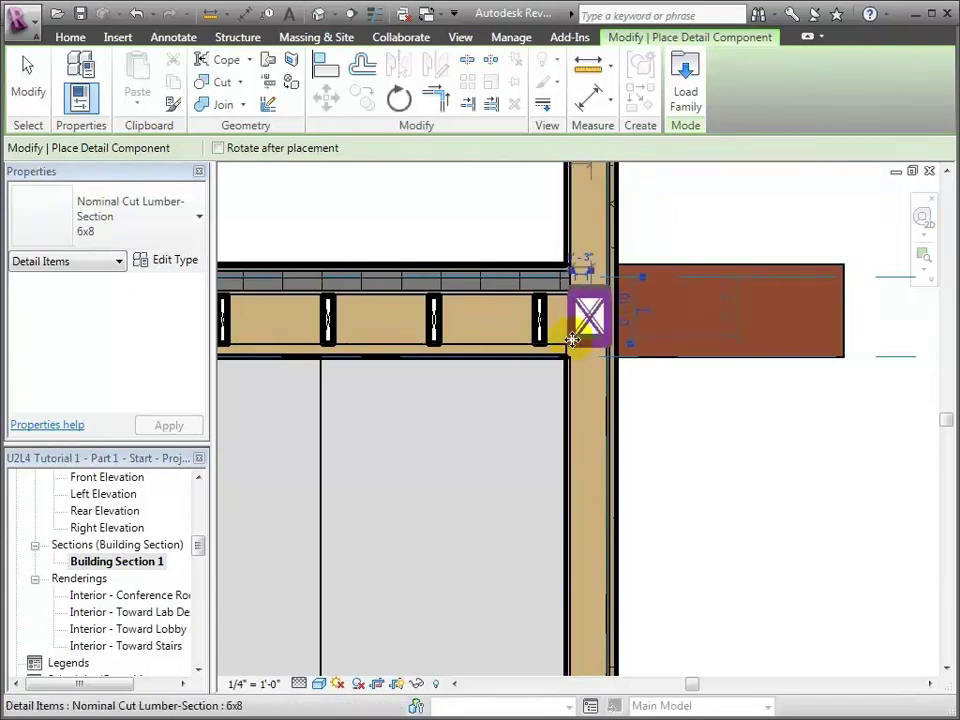
left_click(28, 80)
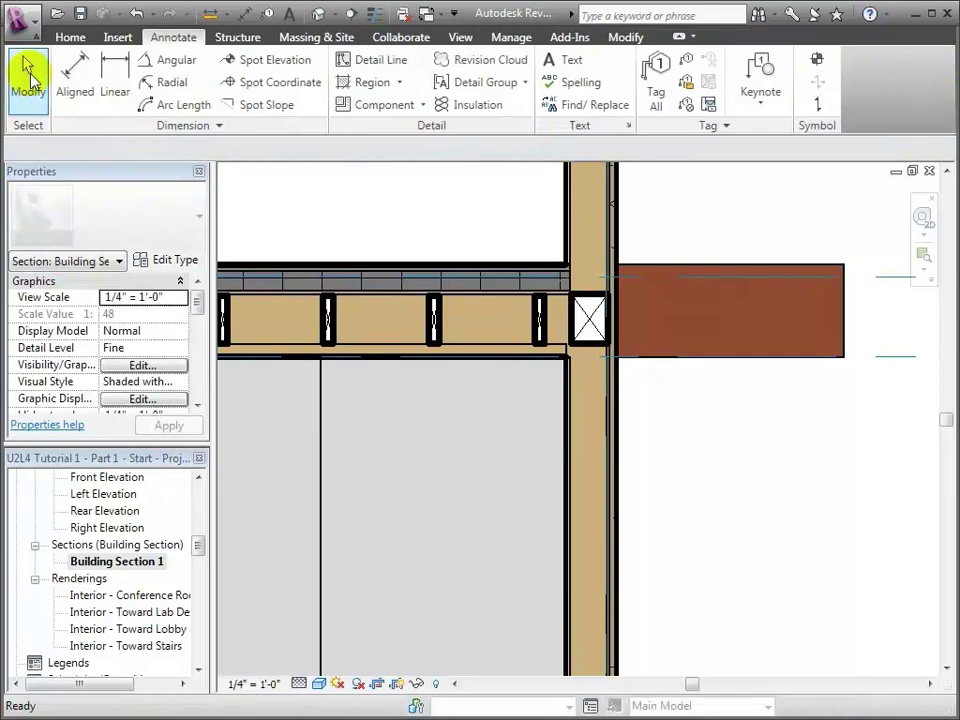
Place a 2x6 Nominal Cut Lumber-Section, rotated to lie flat, at the base of the grid B exterior wall above the concrete slab
scroll(573, 412, "down", 5)
left_click_drag(690, 684, 648, 685)
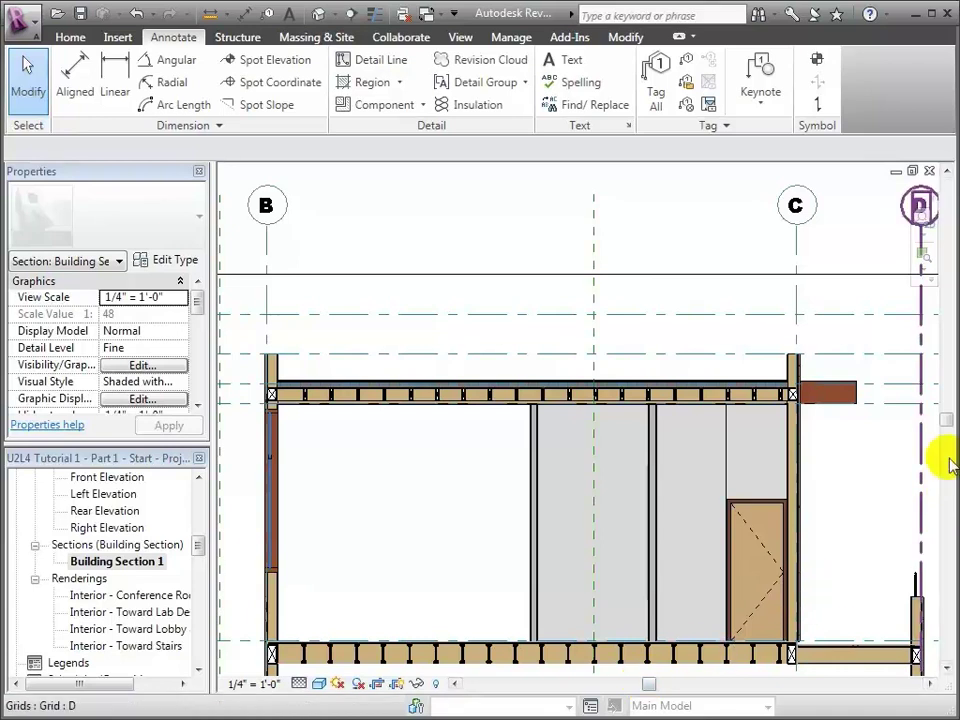
left_click_drag(946, 425, 946, 528)
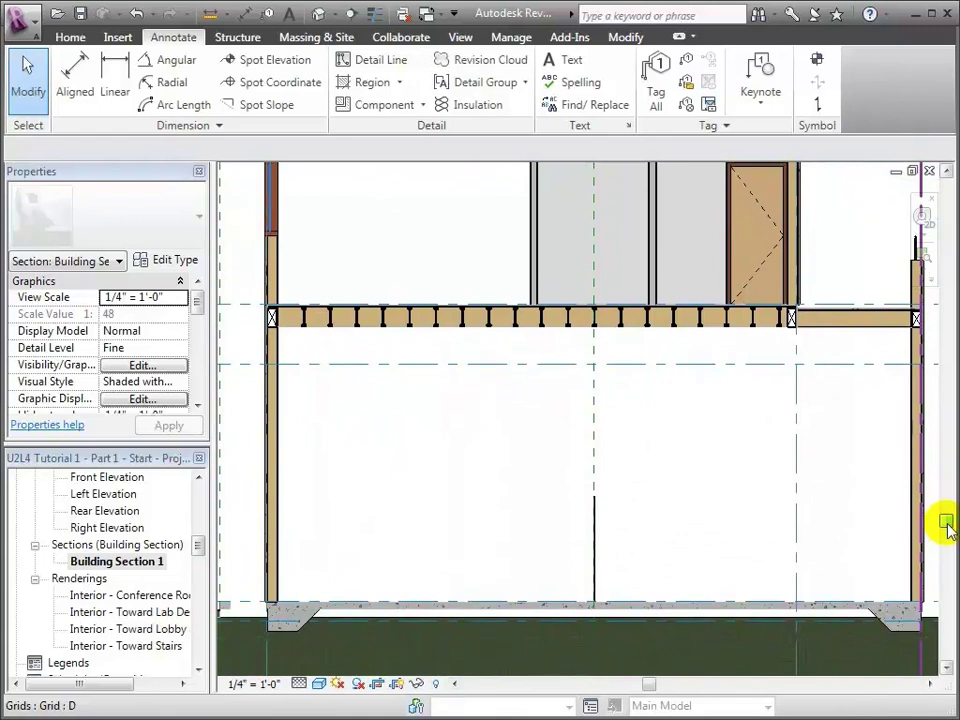
left_click(927, 257)
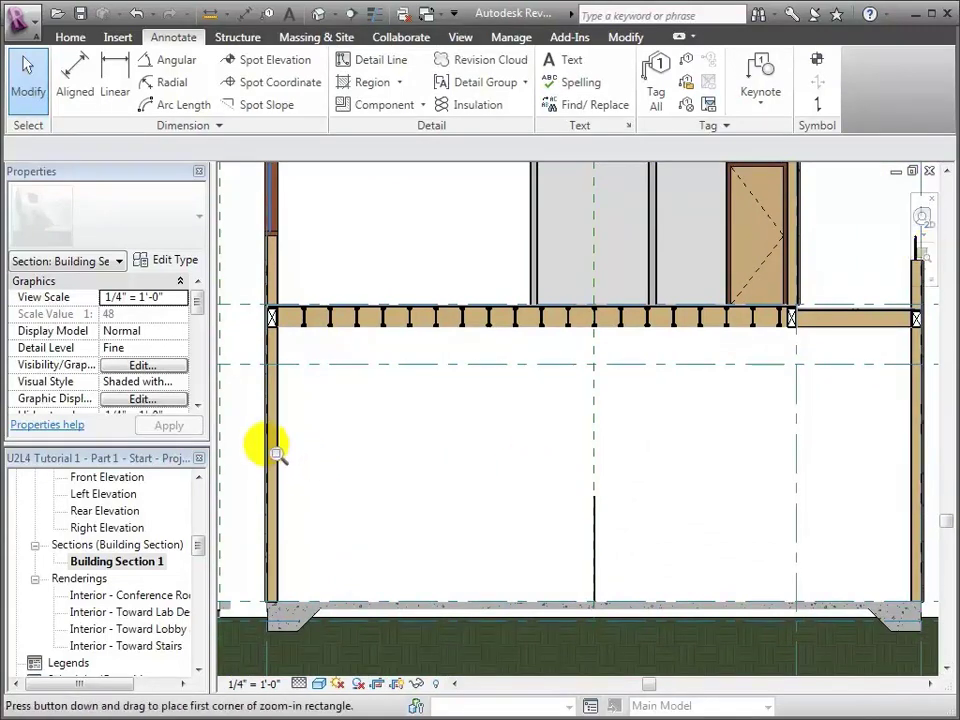
left_click_drag(247, 464, 378, 651)
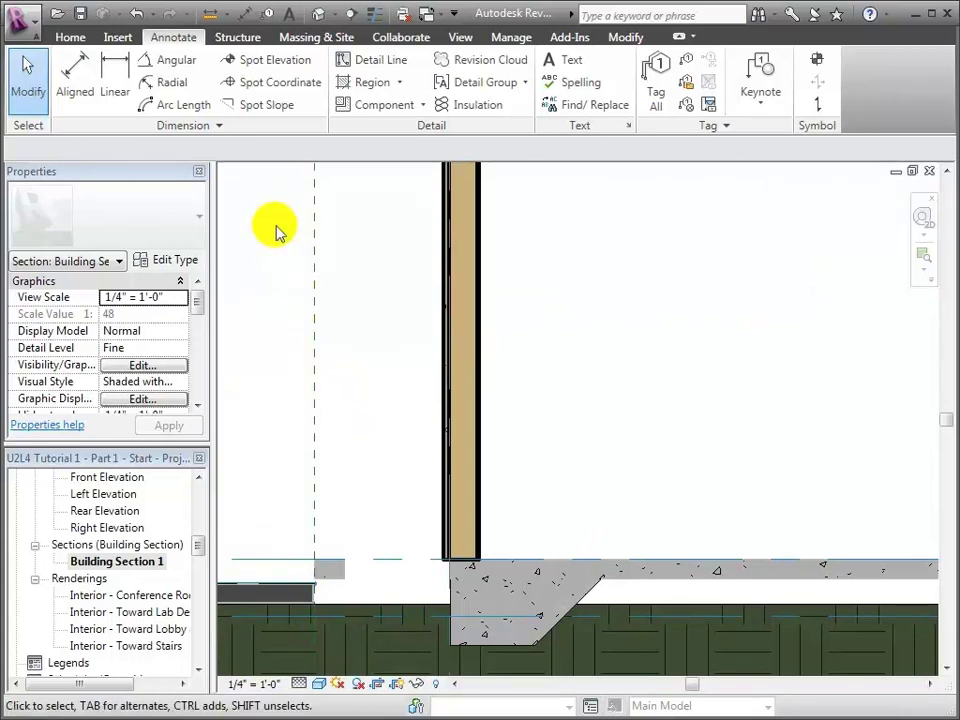
key("c")
key("m")
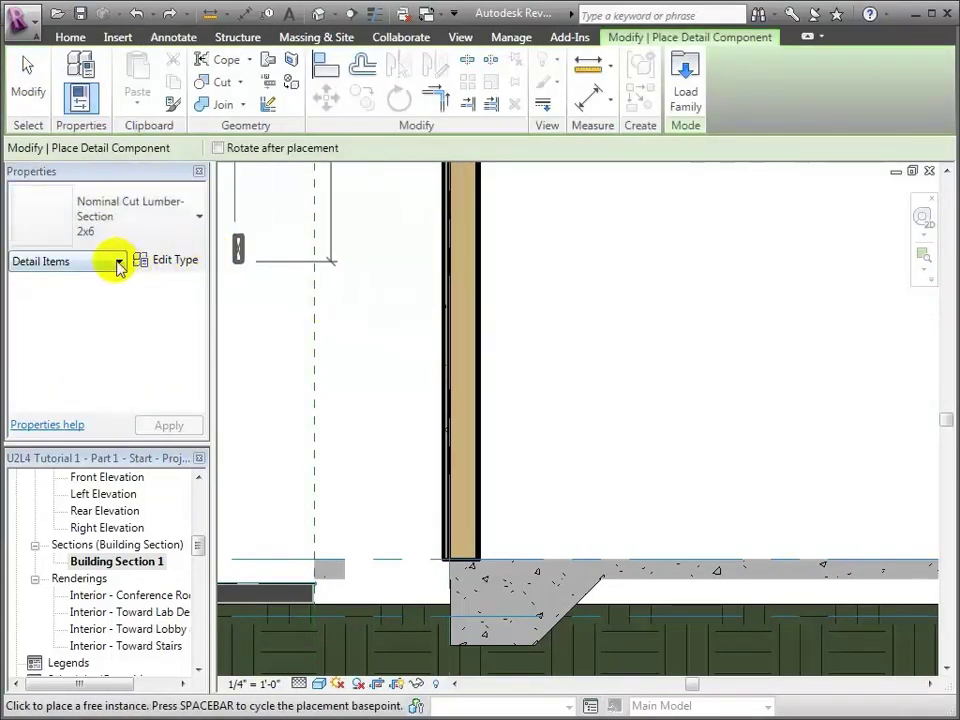
left_click(196, 220)
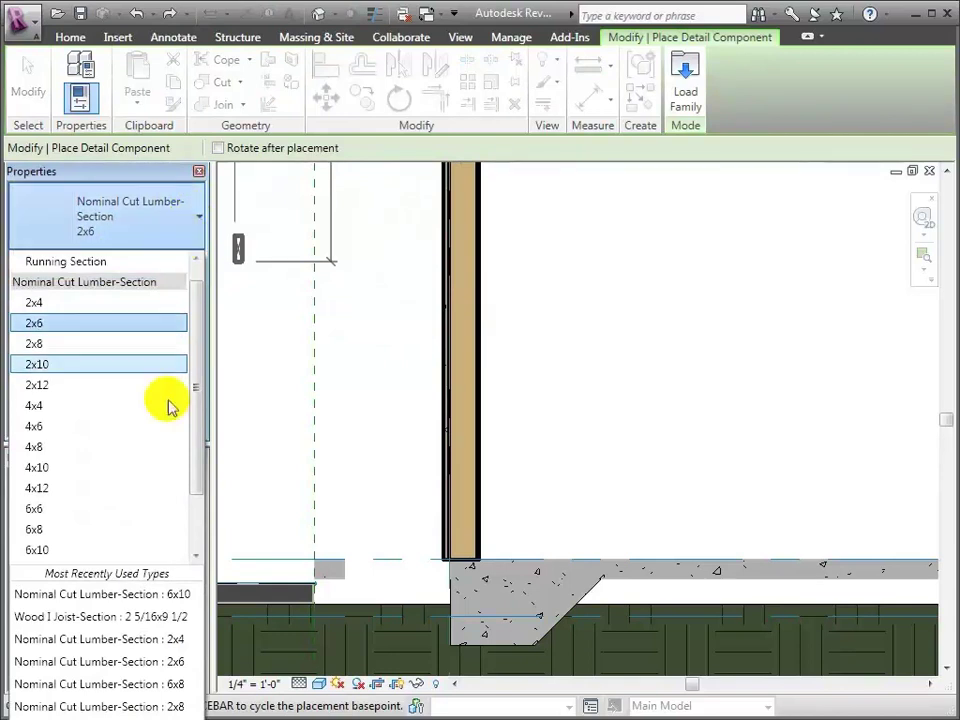
left_click(143, 326)
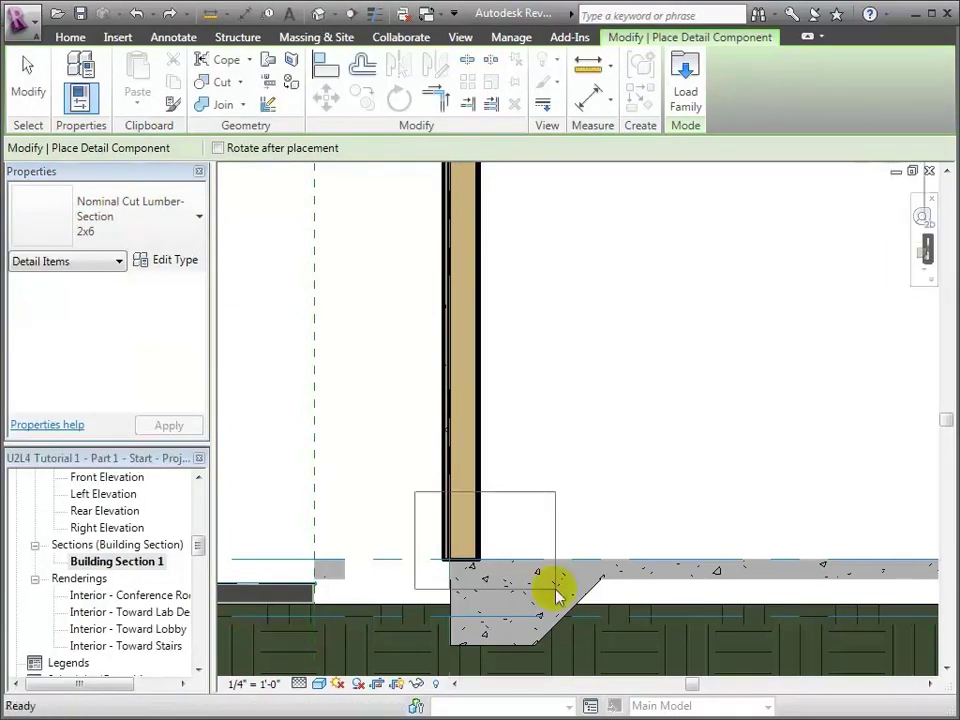
scroll(553, 590, "up", 4)
key("space")
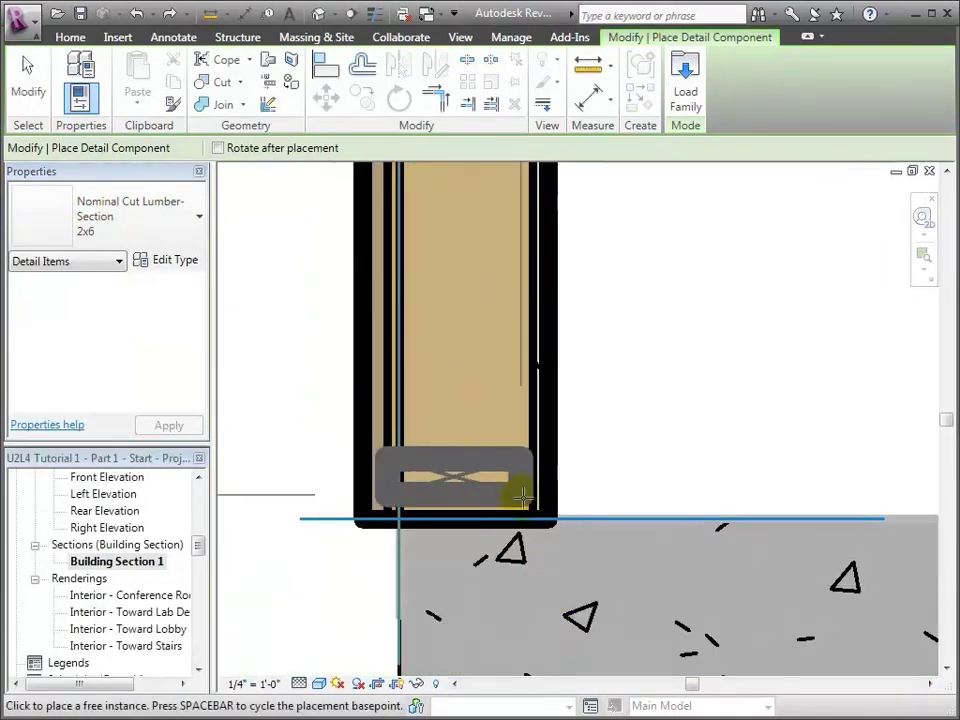
left_click(526, 508)
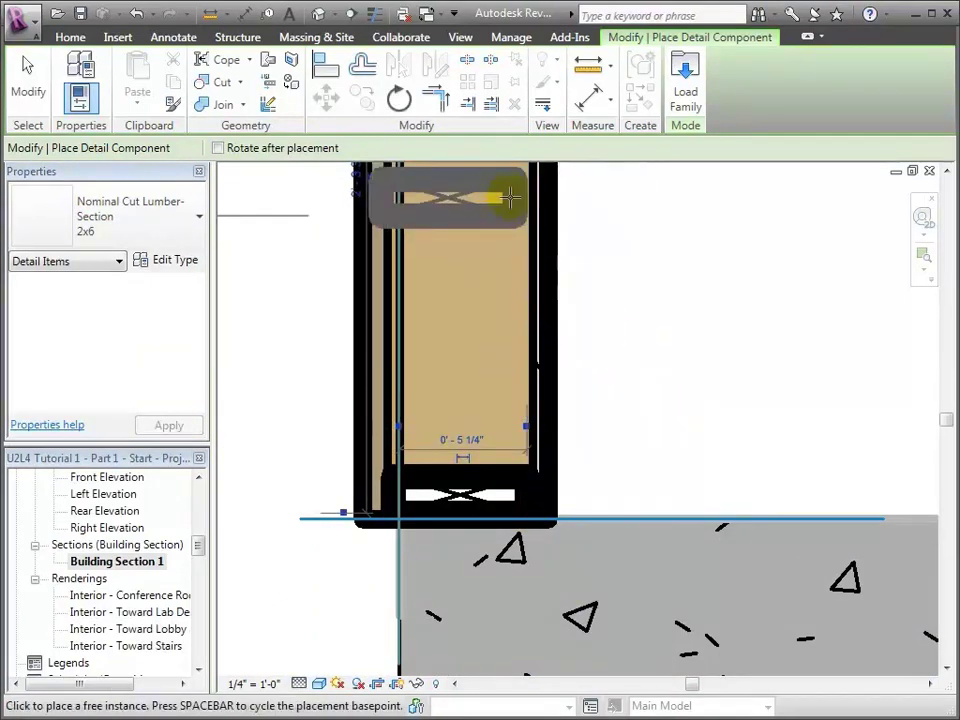
Turn on thin line display and align the 2x6 plate's inner edge with the inner face of the grid B wall framing
left_click(466, 41)
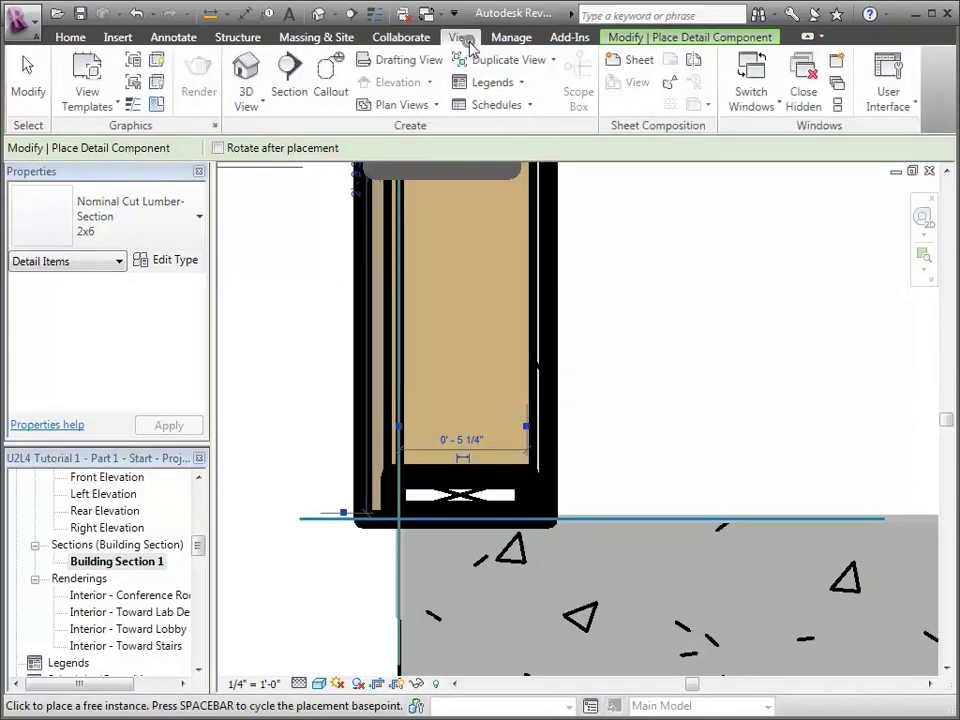
left_click(141, 113)
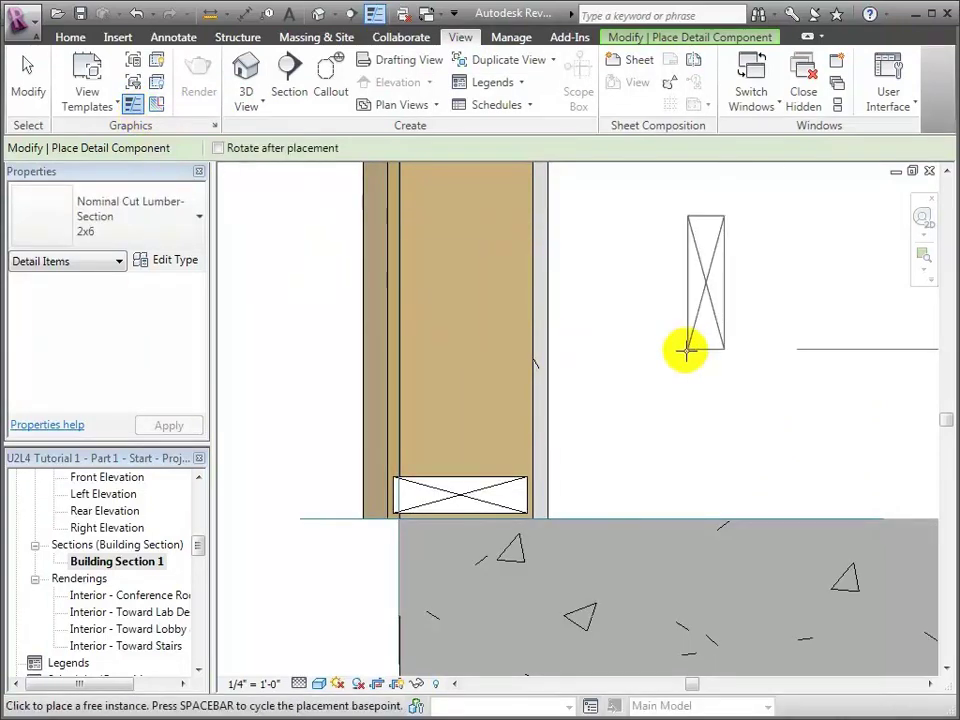
key("a")
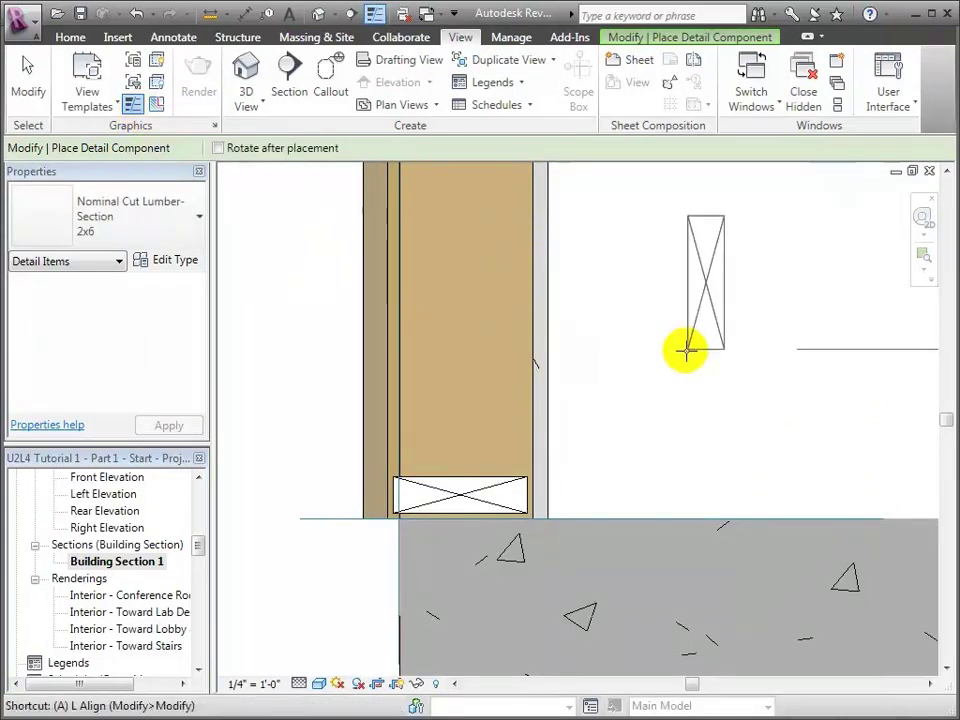
key("l")
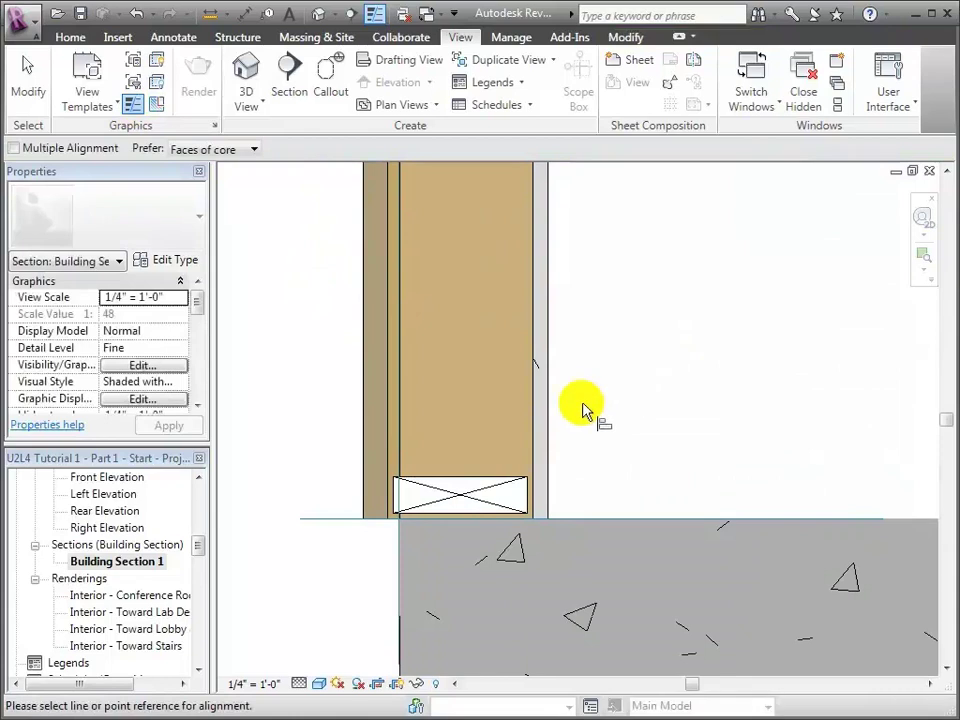
left_click(534, 459)
left_click(527, 495)
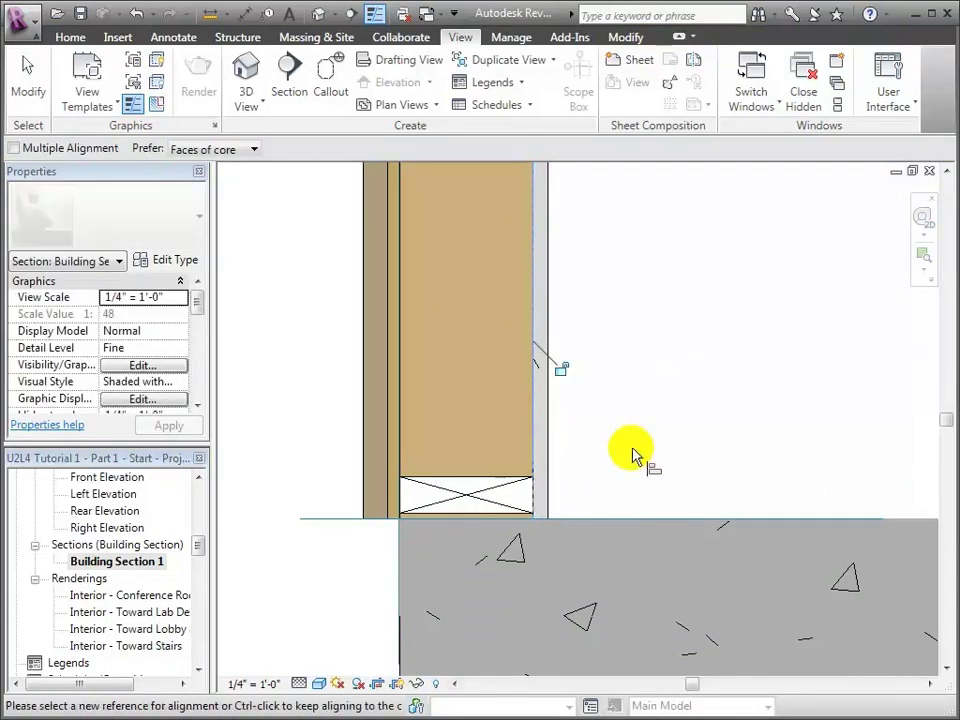
Align the bottom edge of the 2x6 base plate with the top of the concrete slab at grid B
key("a")
key("l")
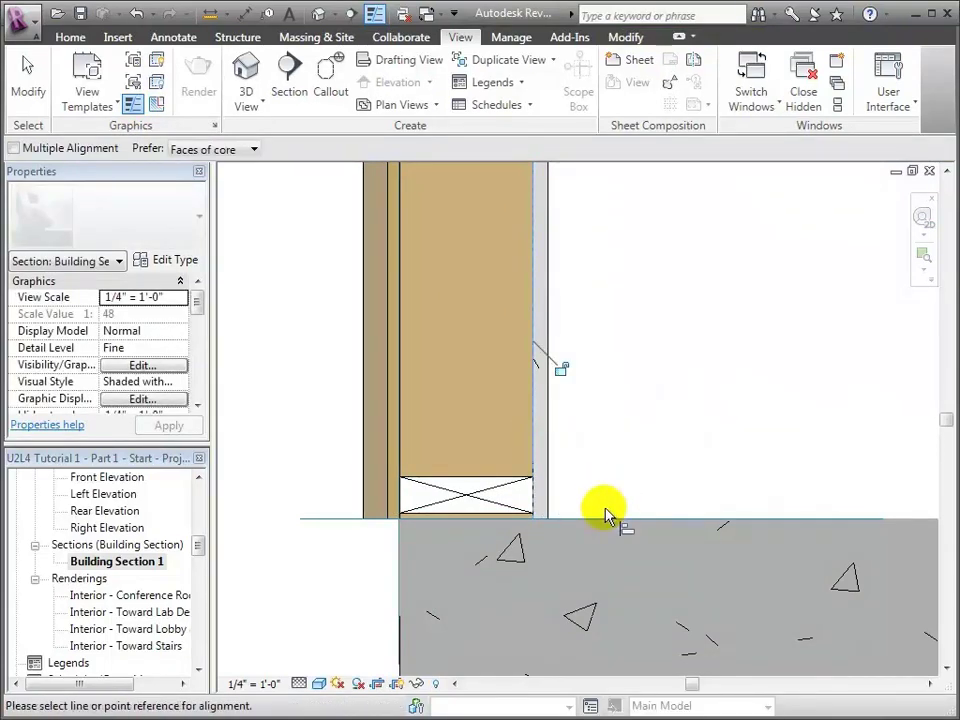
left_click(604, 519)
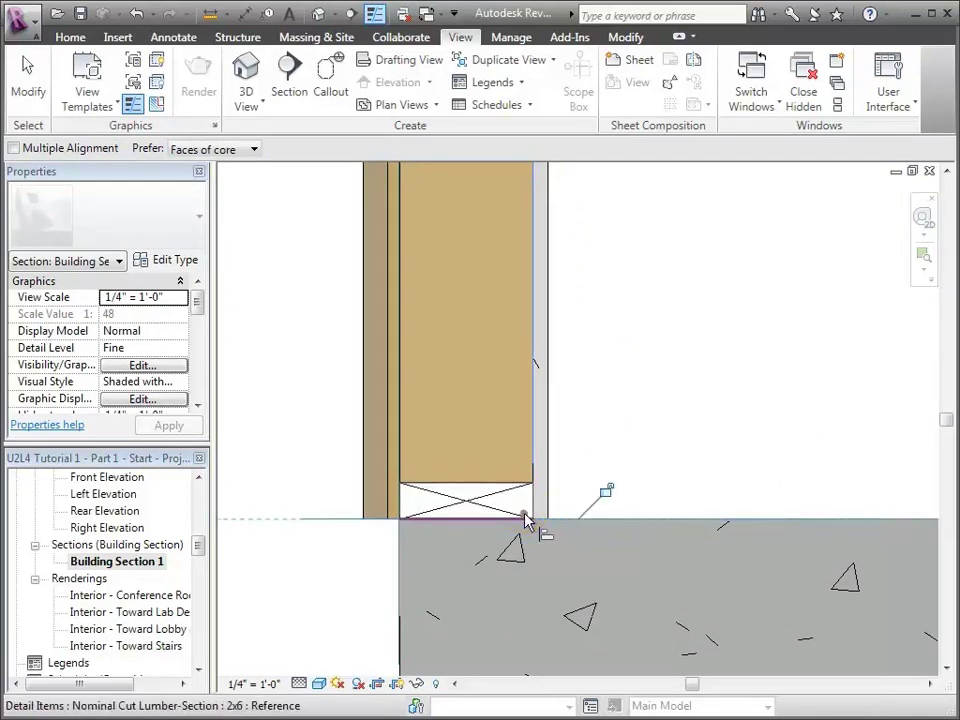
left_click(530, 516)
Place a flat 2x6 Nominal Cut Lumber-Section directly beneath the Level 2 floor beam in the grid B exterior wall
scroll(648, 485, "down", 5)
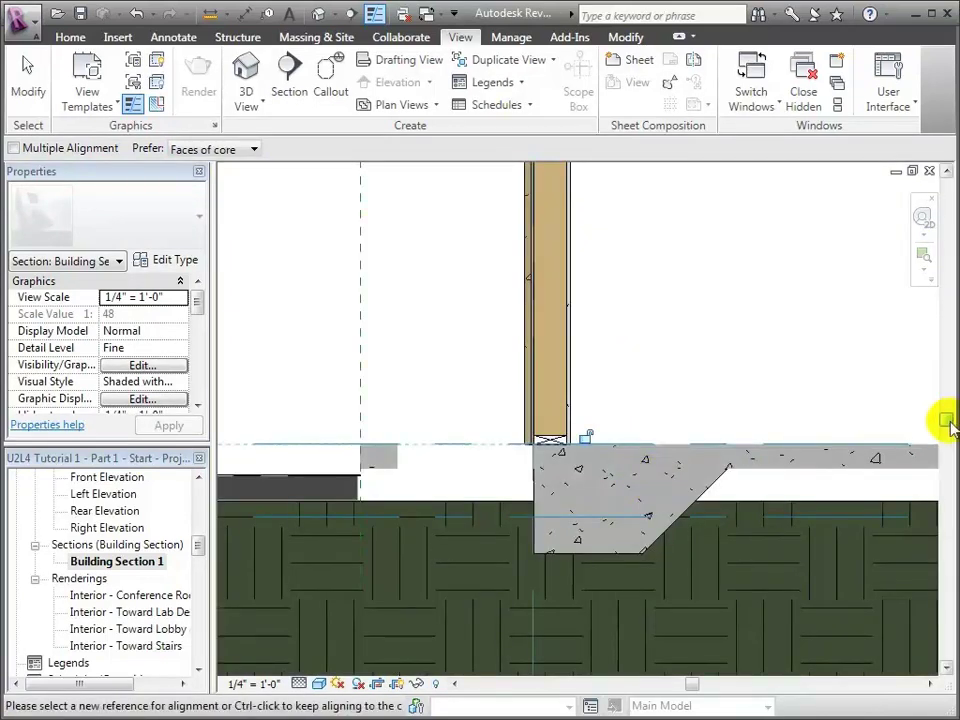
left_click_drag(948, 420, 945, 172)
scroll(559, 473, "up", 2)
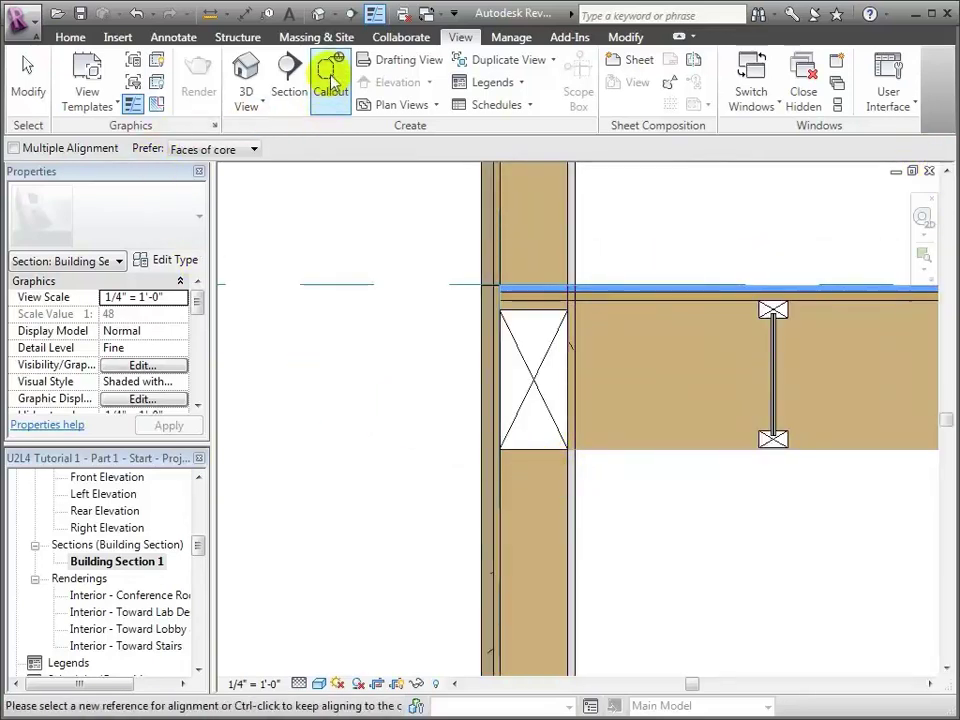
scroll(332, 110, "up", 4)
left_click(364, 106)
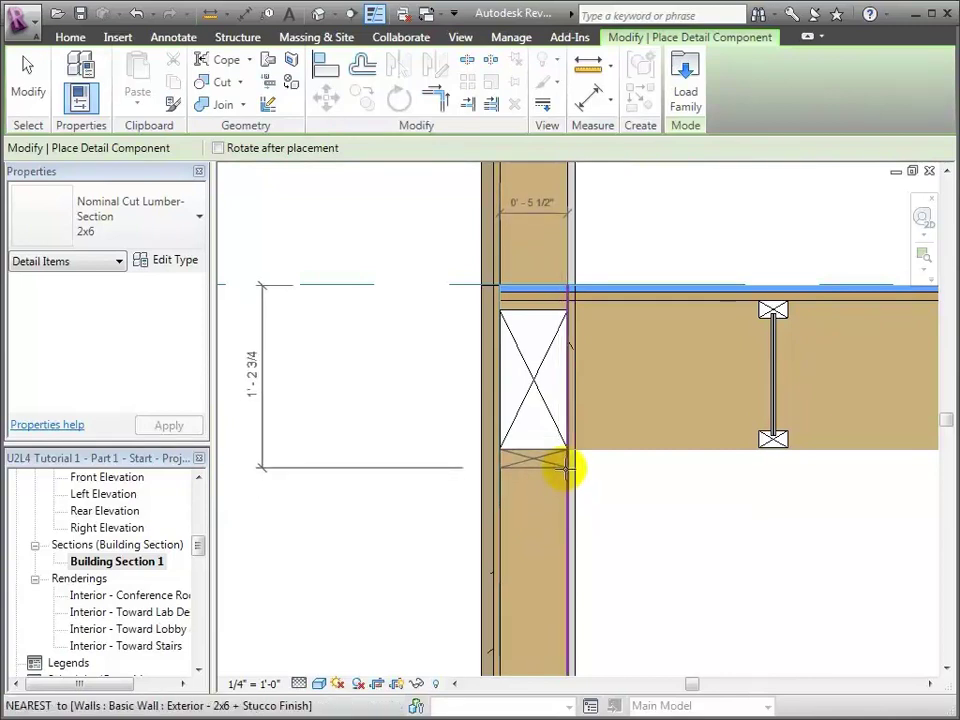
left_click(566, 468)
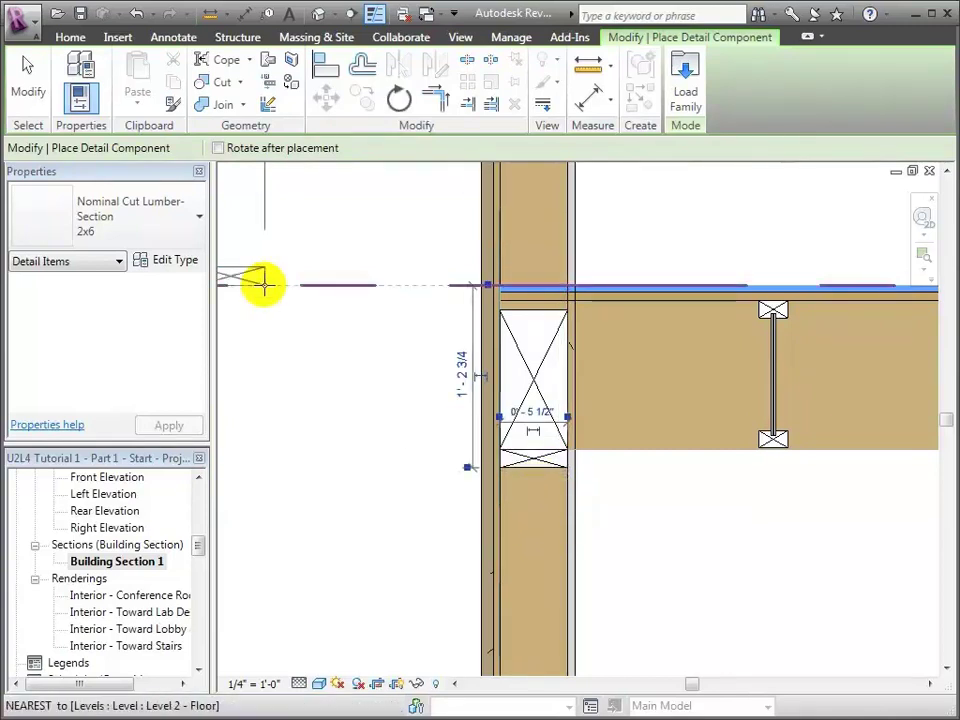
left_click(28, 82)
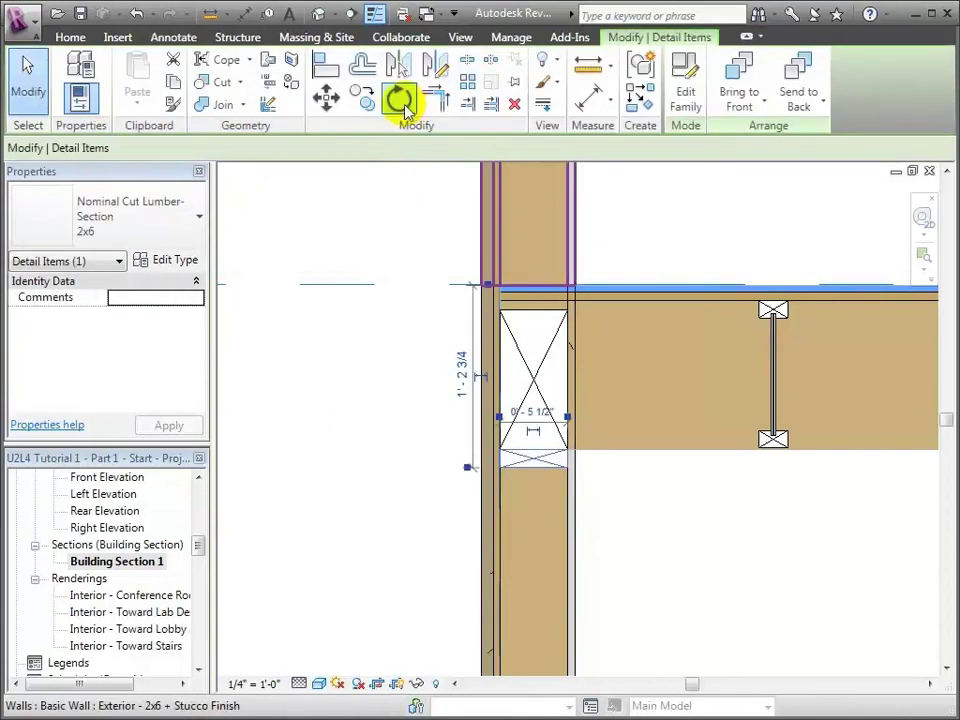
Copy the 2x6 plate beneath the Level 2 floor beam straight down to form a double top plate
left_click(364, 98)
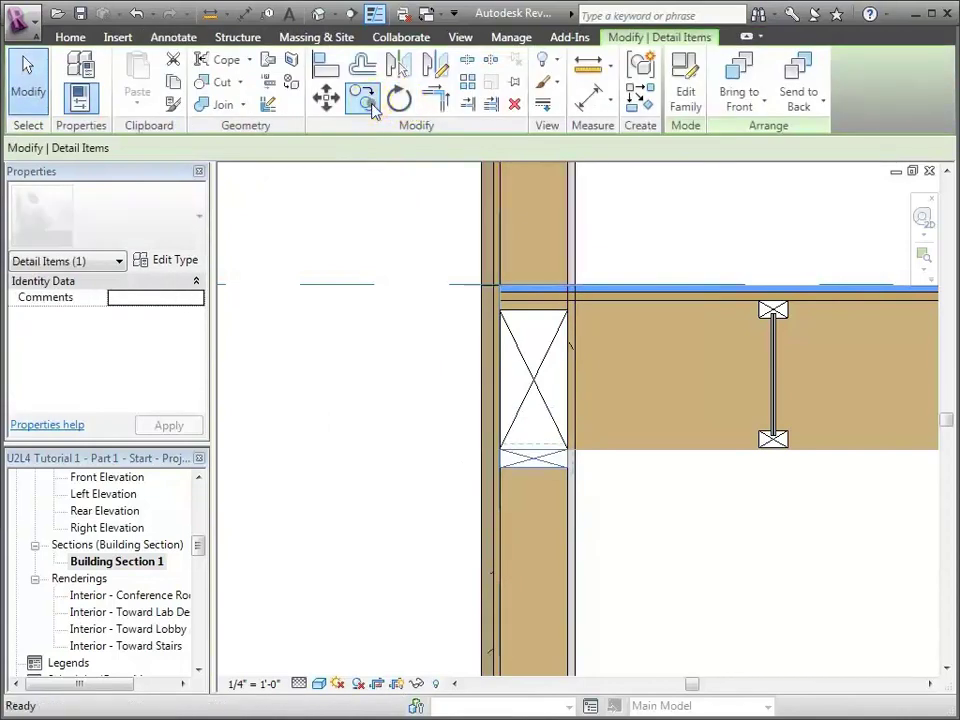
left_click(572, 453)
left_click(568, 469)
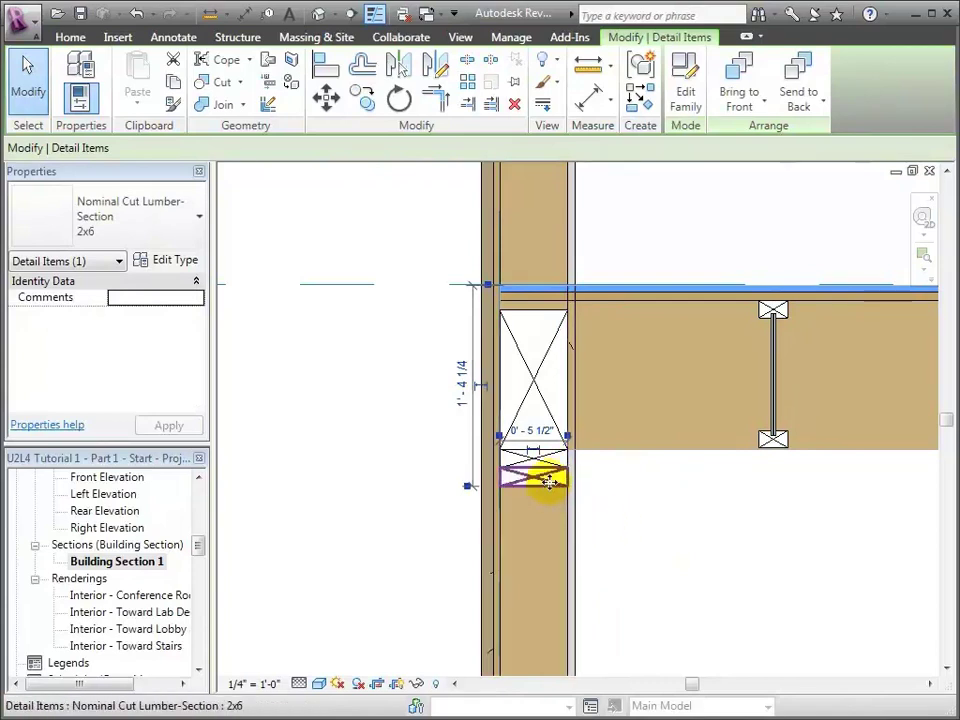
Copy the lower 2x6 plate up into the grid B wall so it sits on the Level 2 floor line
left_click(364, 97)
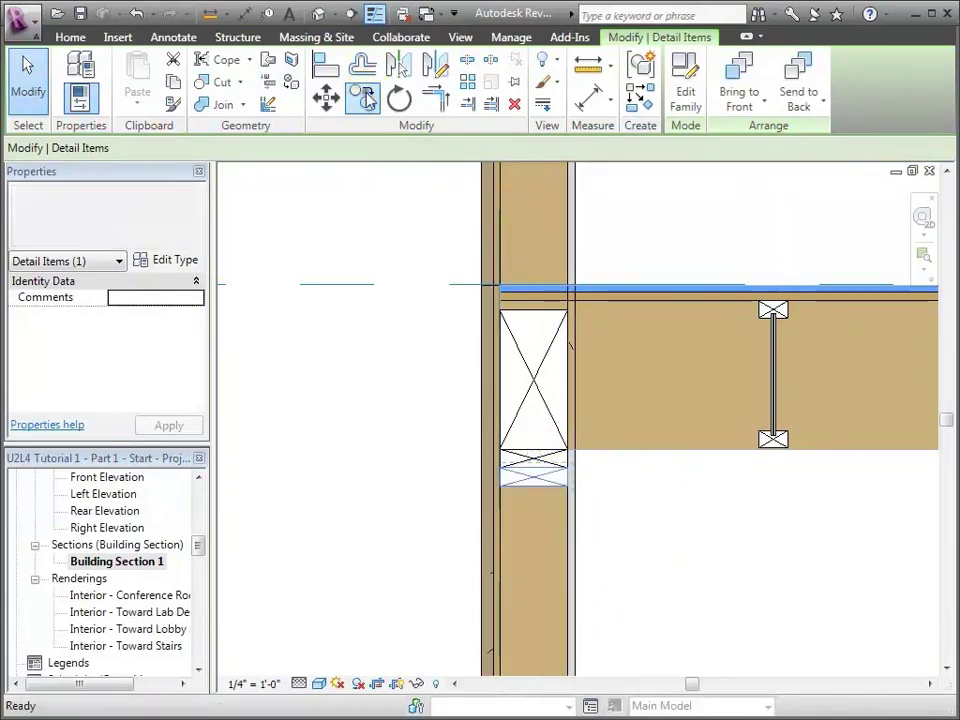
left_click(574, 501)
left_click(570, 305)
Copy the Level 2 sole plate up the grid B wall to the underside of the window sill
scroll(710, 551, "down", 4)
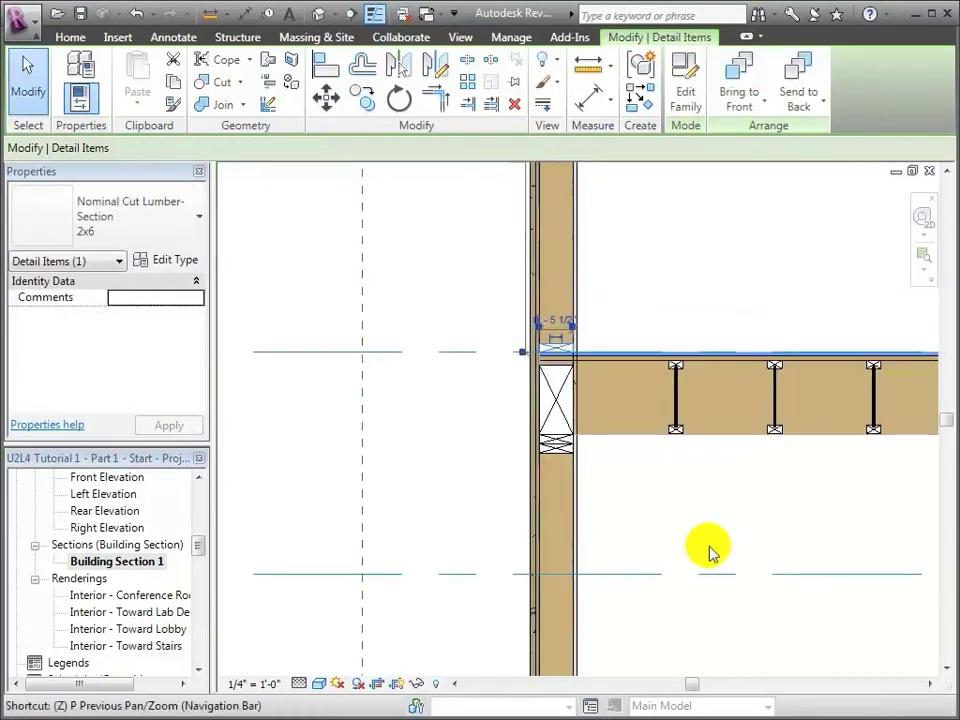
left_click(924, 257)
left_click_drag(521, 229, 643, 474)
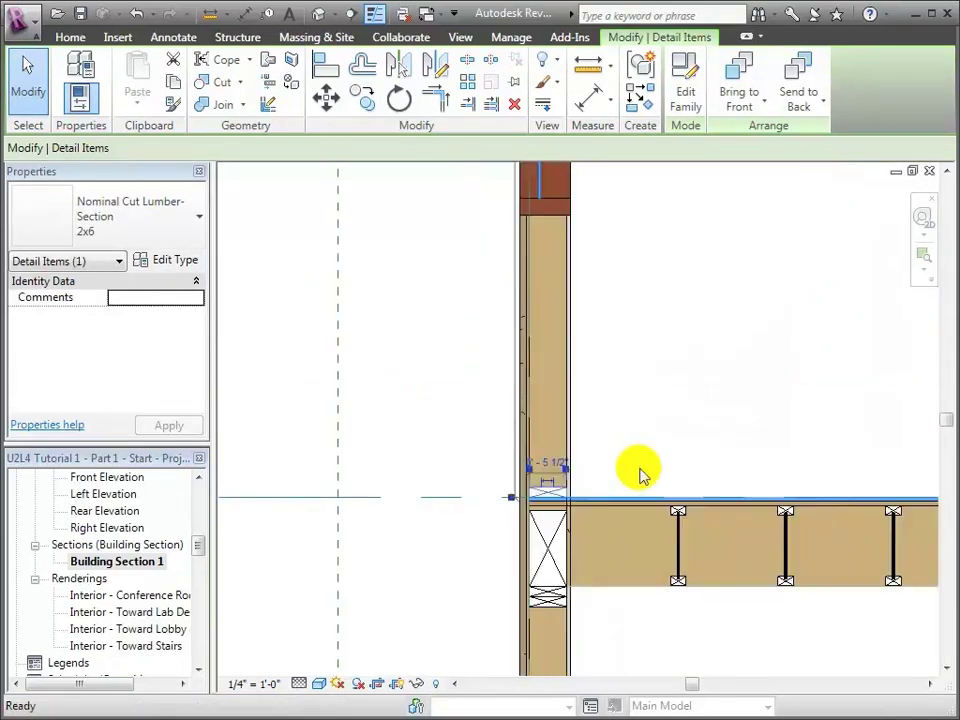
key("c")
key("o")
left_click(566, 484)
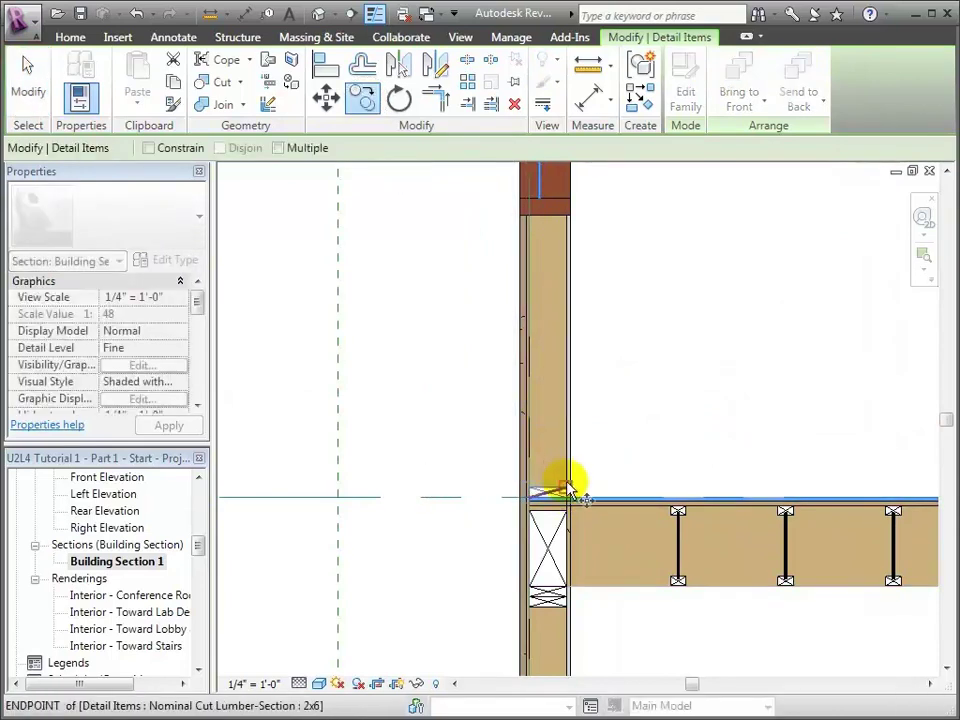
left_click(561, 218)
Copy the 2x6 plate under the window sill once more, directly below itself
key("c")
key("o")
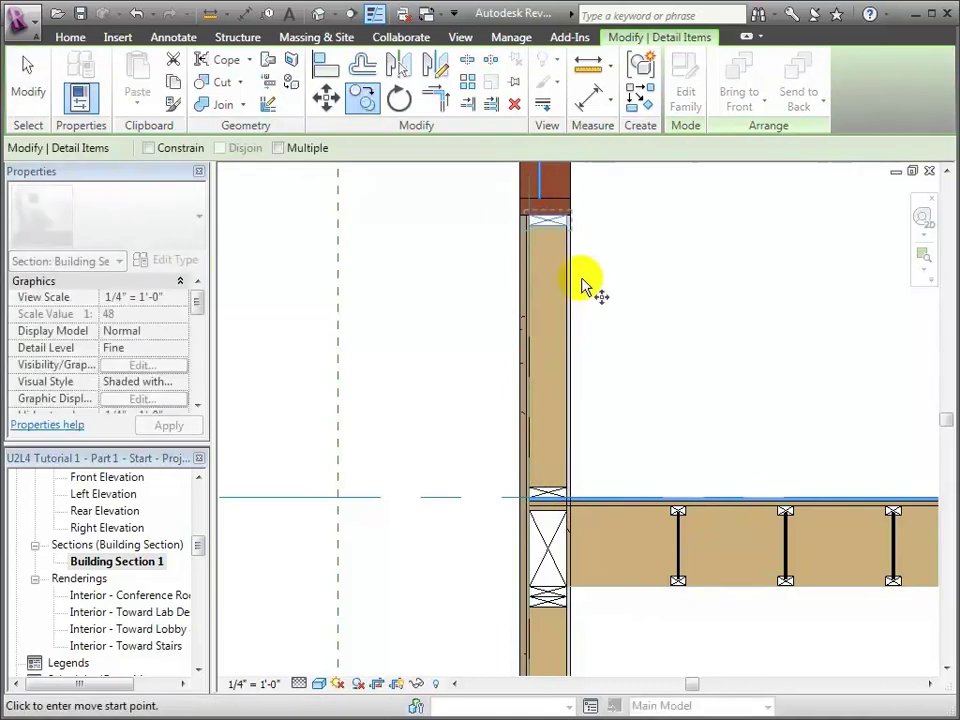
left_click(566, 221)
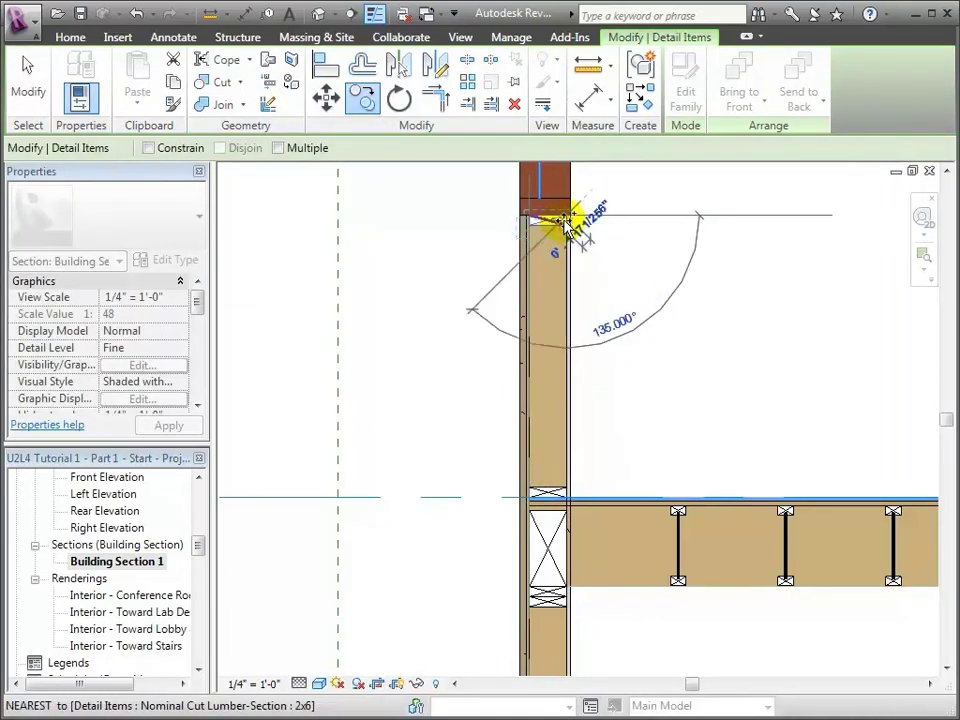
left_click(563, 224)
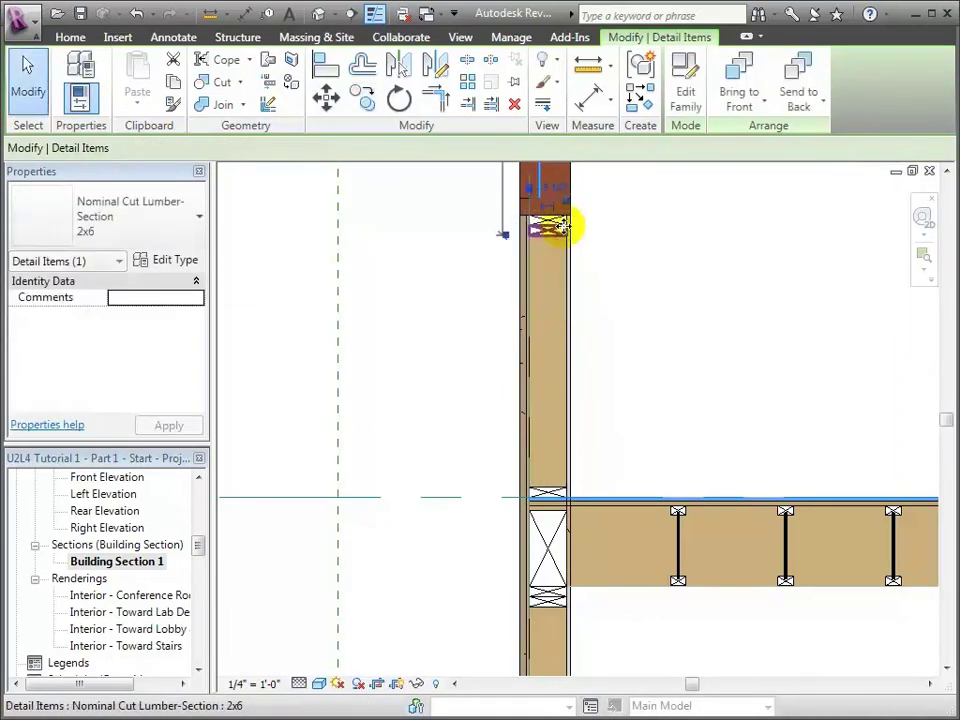
Copy the two stacked 2x6 plates beneath the Level 2 floor beam to the top of the grid B parapet wall
left_click_drag(946, 421, 944, 178)
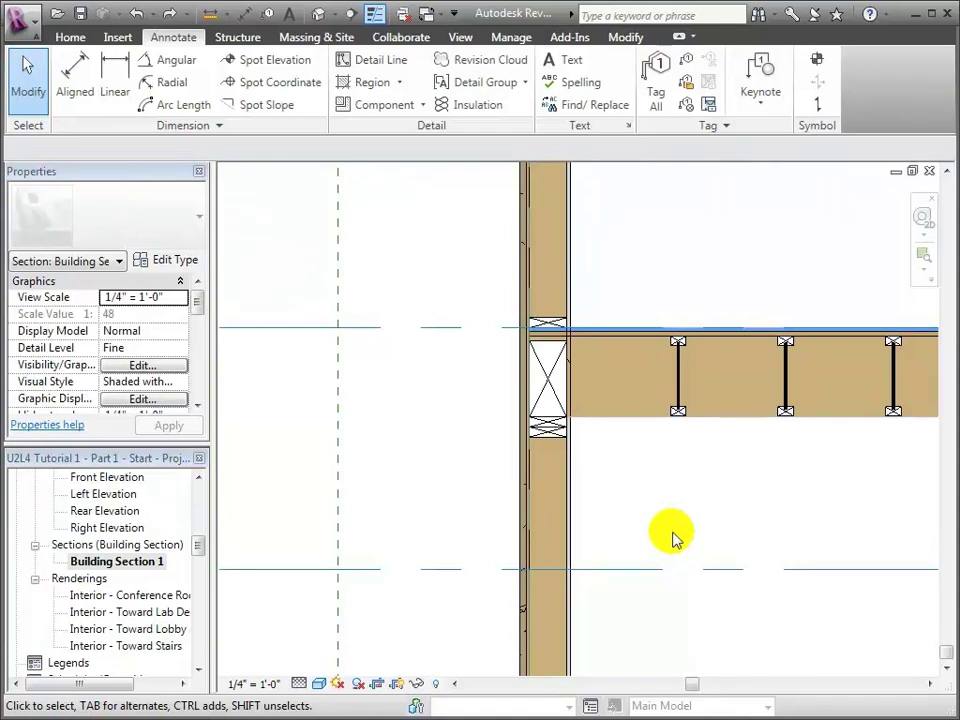
left_click(554, 442)
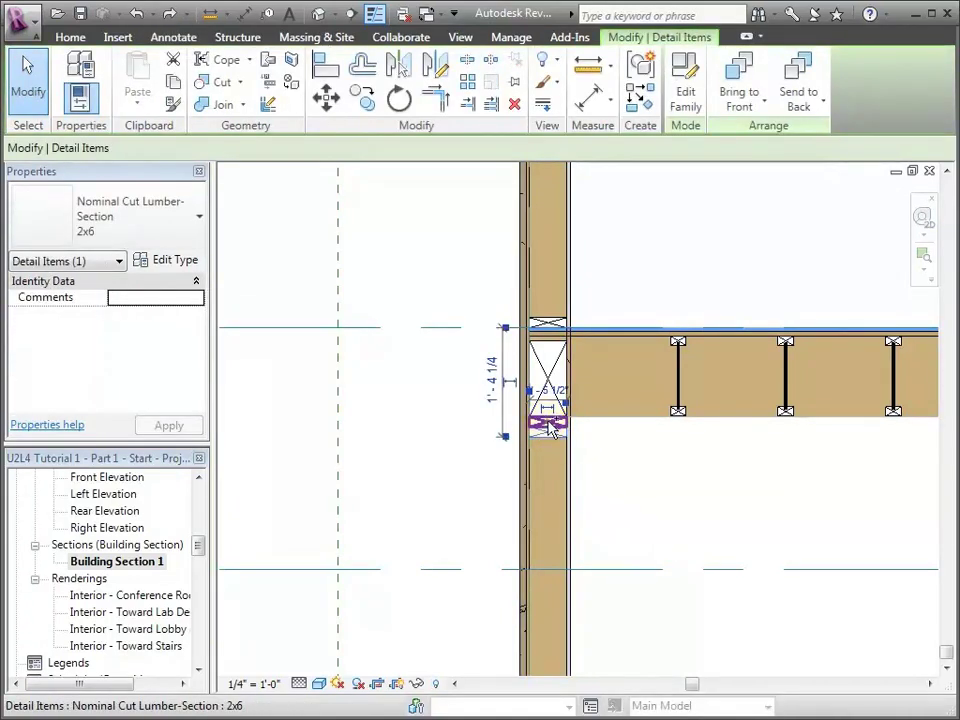
key("c")
key("o")
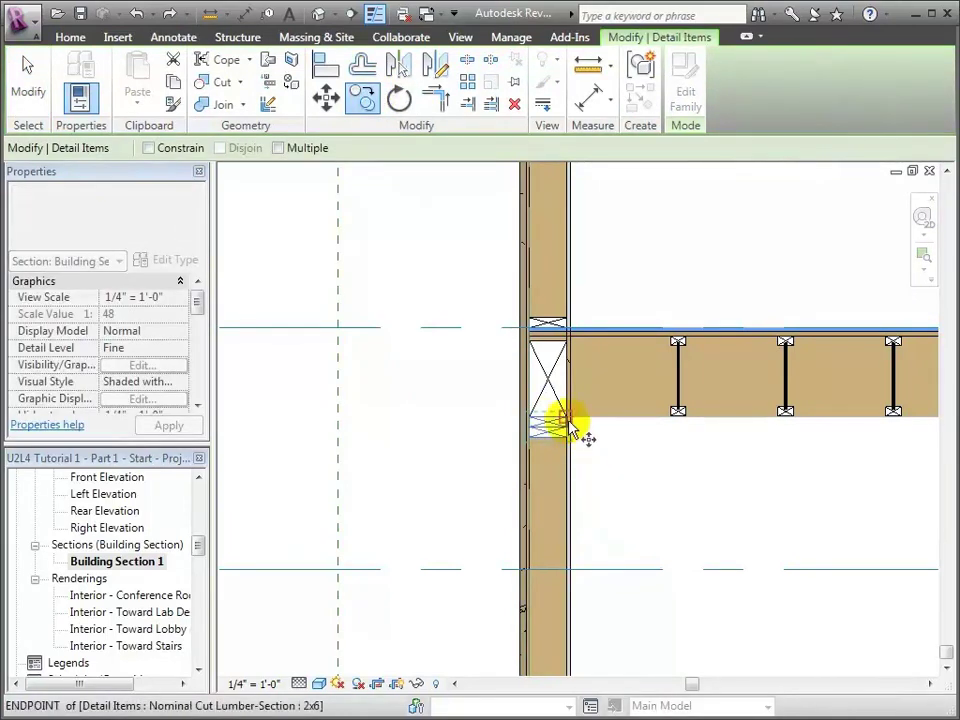
left_click(566, 421)
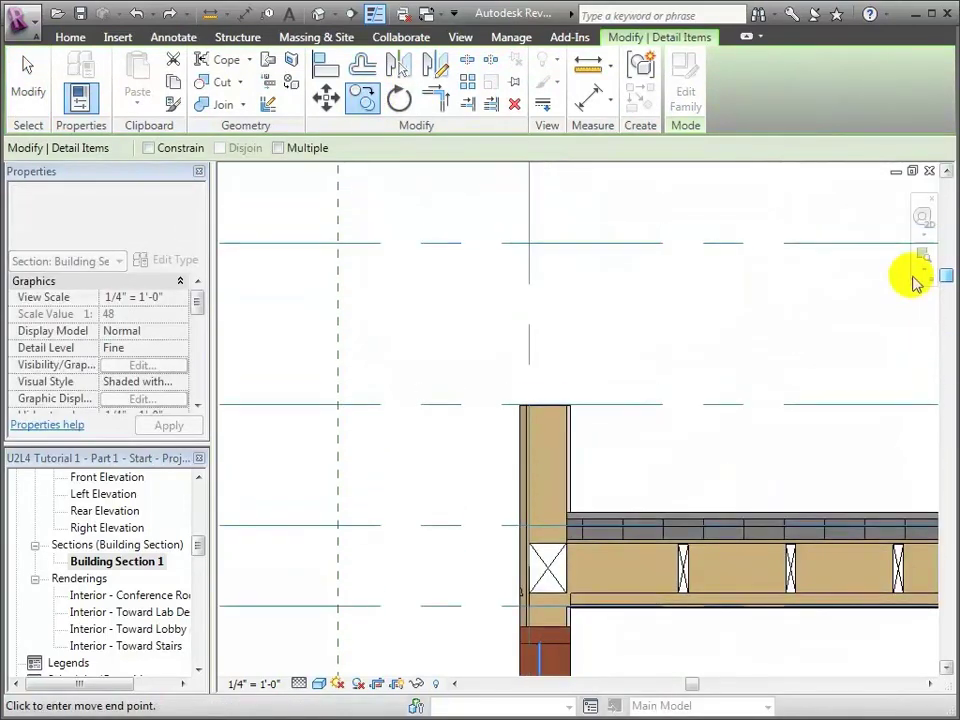
left_click(563, 404)
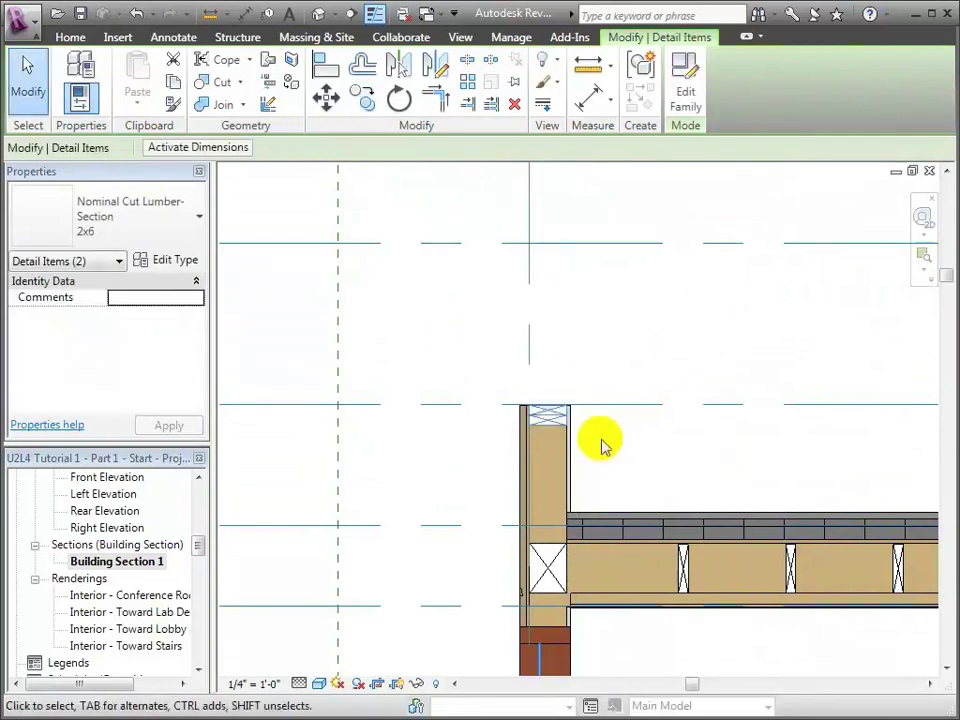
Copy the parapet's double 2x6 plates beneath the 6x8 roof beam at grid B, and a single 2x6 plate on top of the beam
left_click(363, 97)
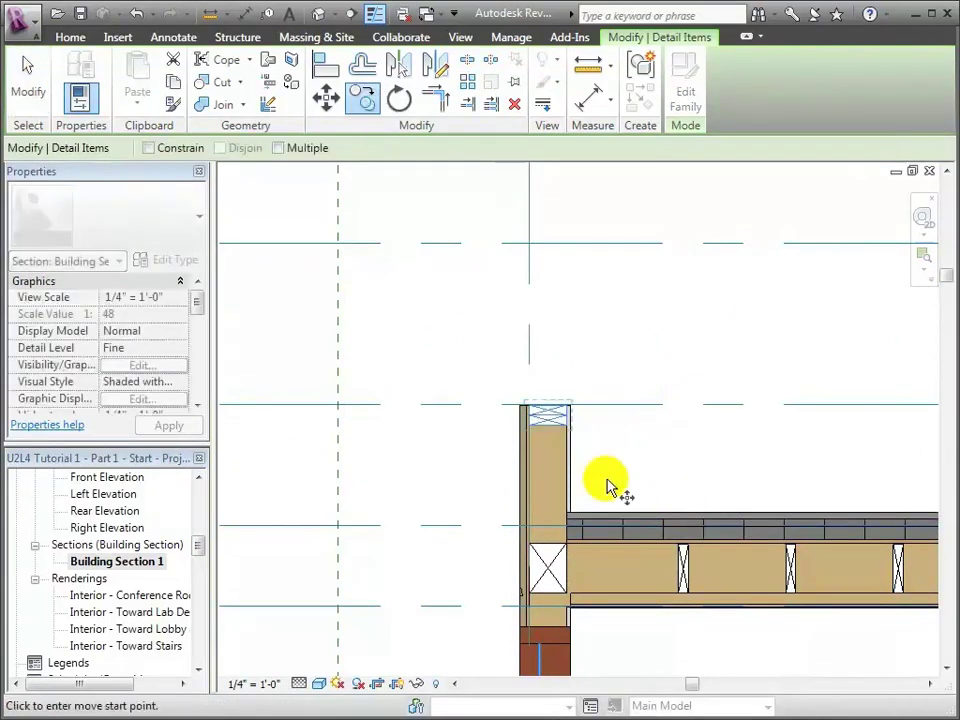
left_click(560, 605)
key("Return")
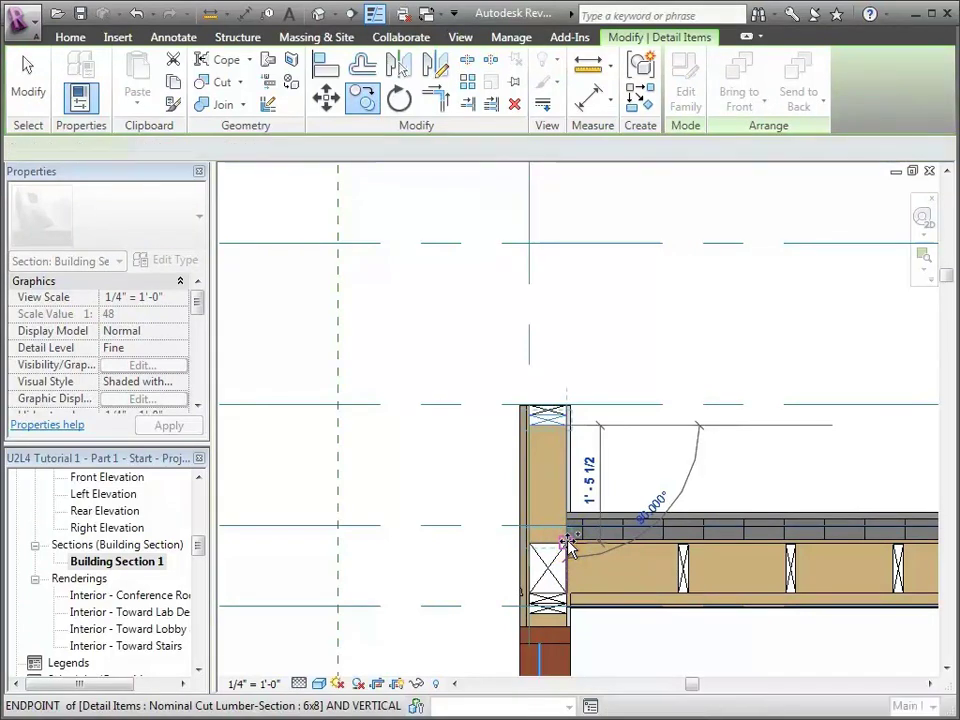
left_click(567, 543)
left_click(677, 467)
Copy the five 2x6 plates around the roof beam and parapet at grid B to the matching positions in the grid C wall
scroll(677, 467, "down", 2)
scroll(677, 467, "down", 2)
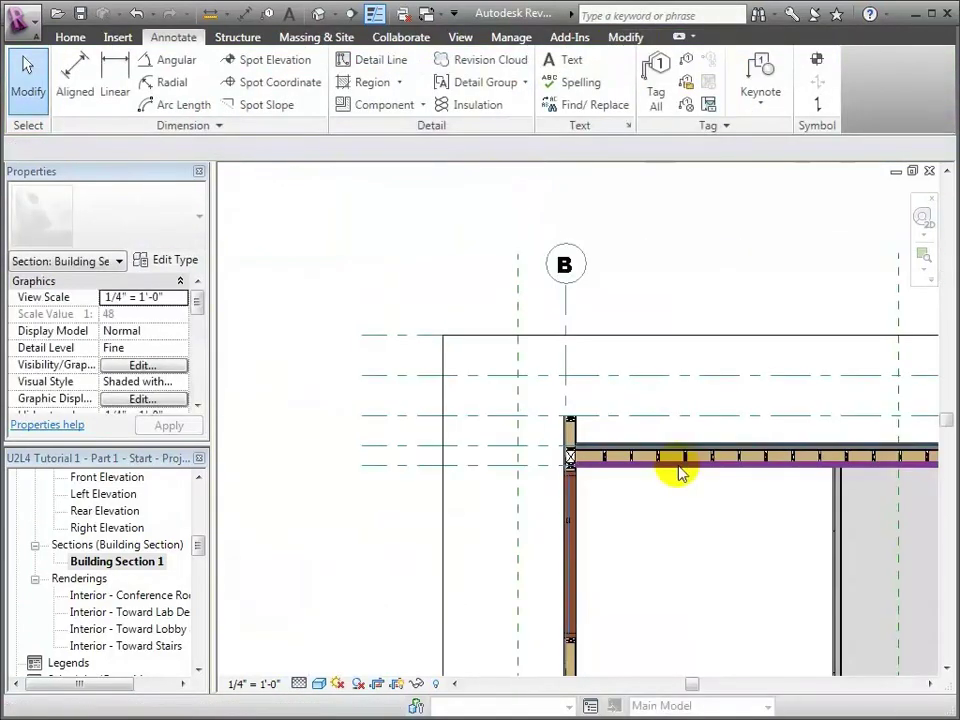
scroll(679, 469, "down", 2)
key("Delete")
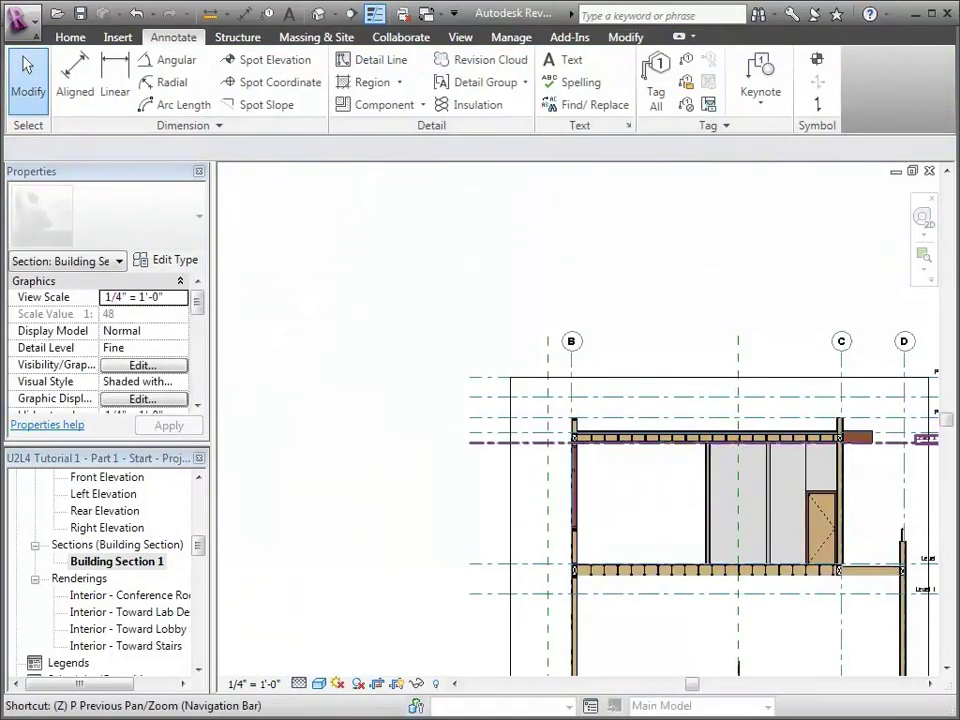
left_click(950, 428)
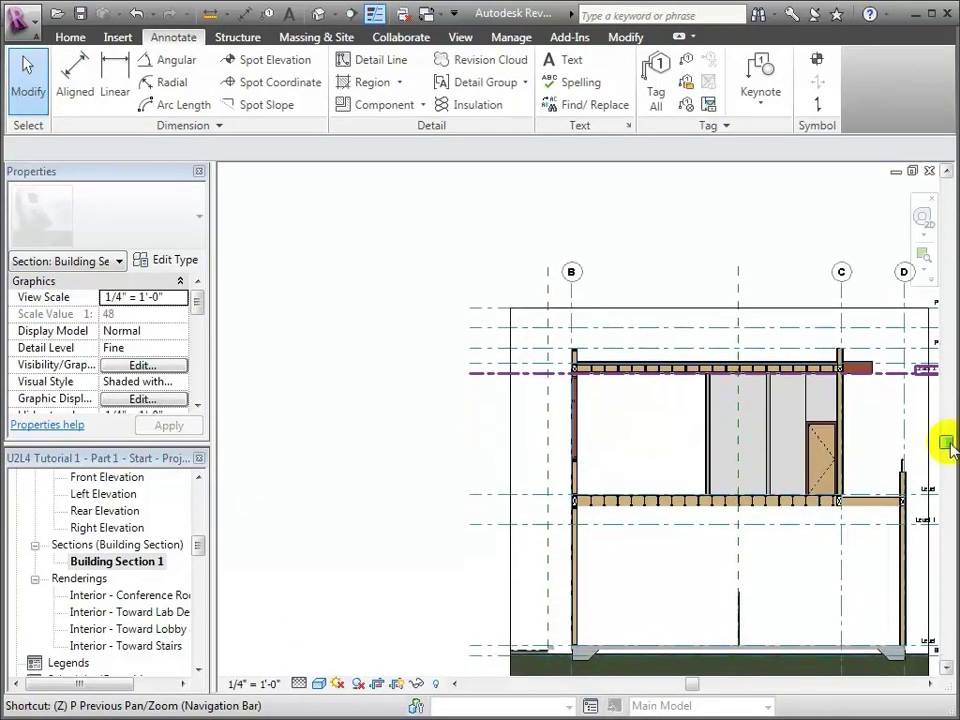
left_click(926, 257)
left_click_drag(311, 166, 398, 433)
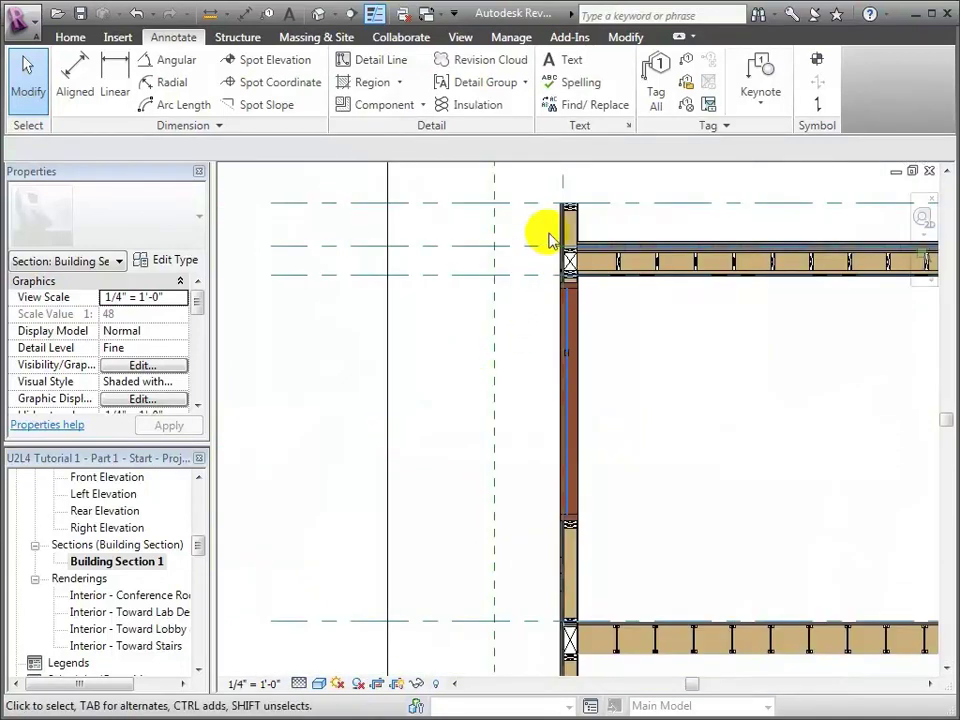
scroll(551, 236, "up", 2)
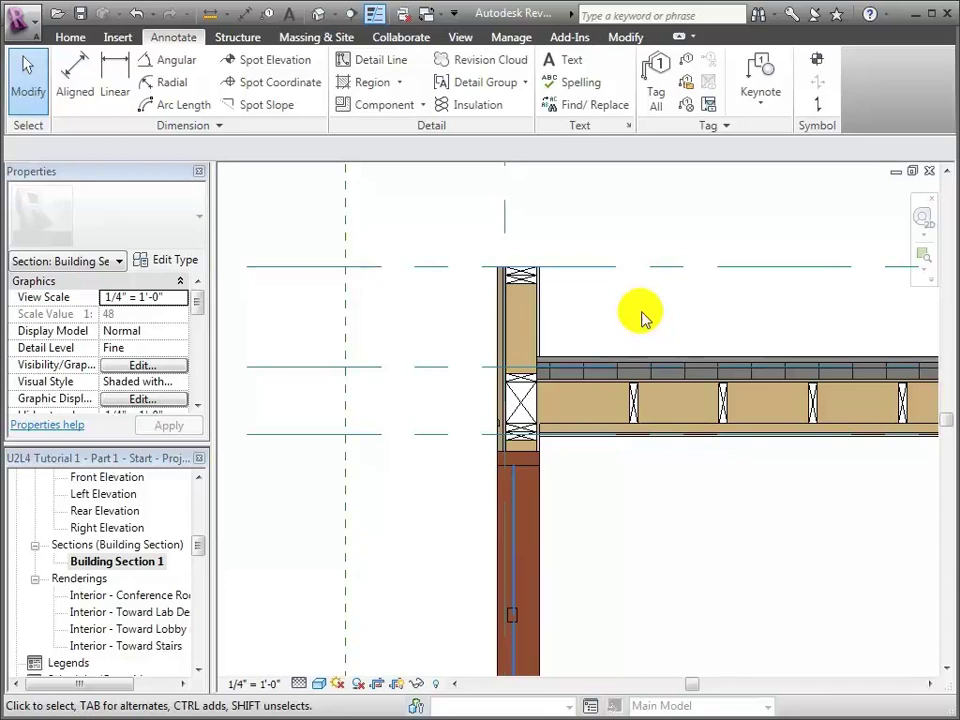
left_click(530, 285)
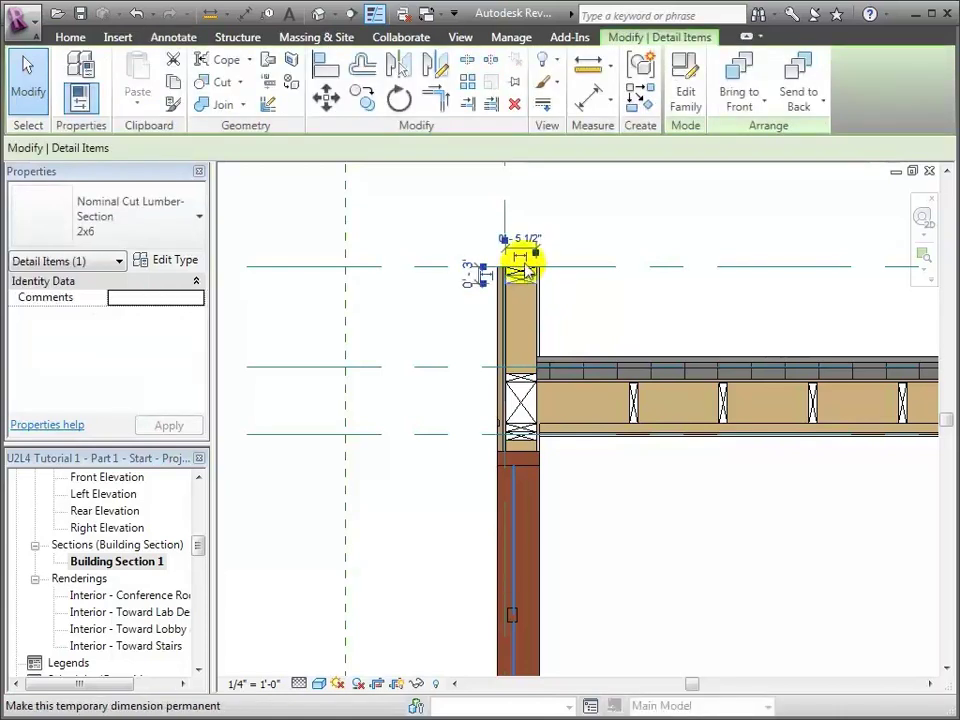
left_click_drag(523, 278, 681, 386)
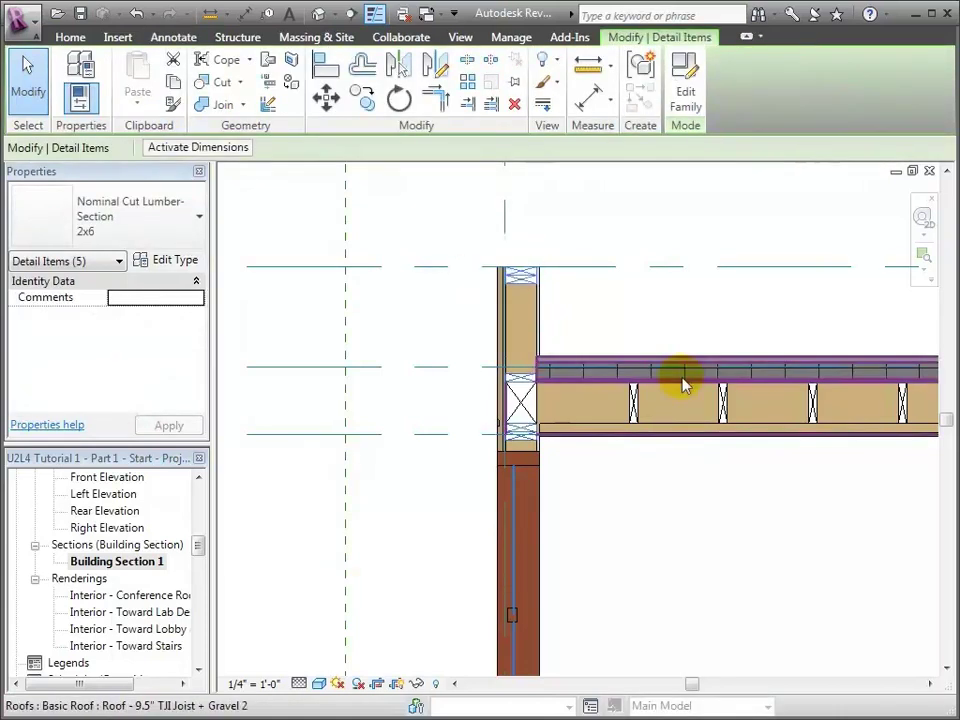
left_click(363, 97)
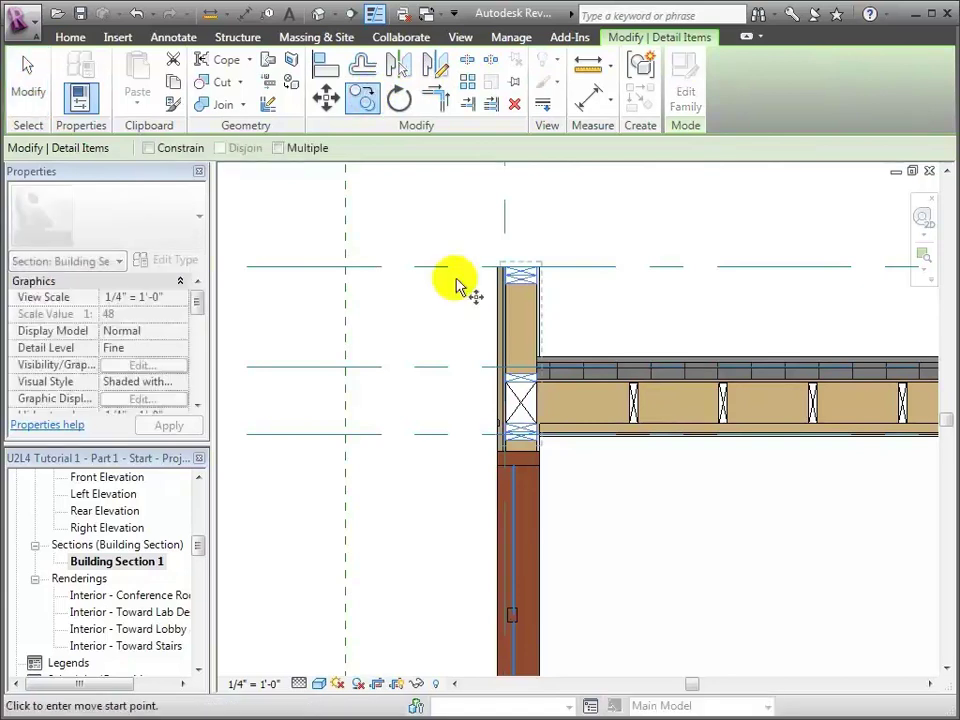
left_click(556, 356)
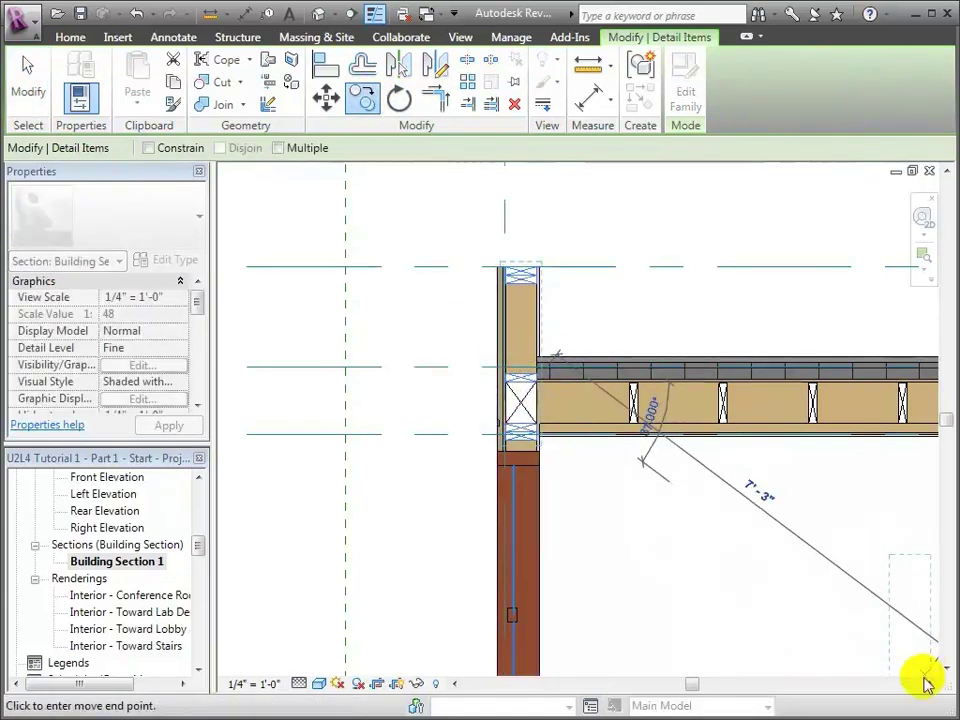
left_click(930, 684)
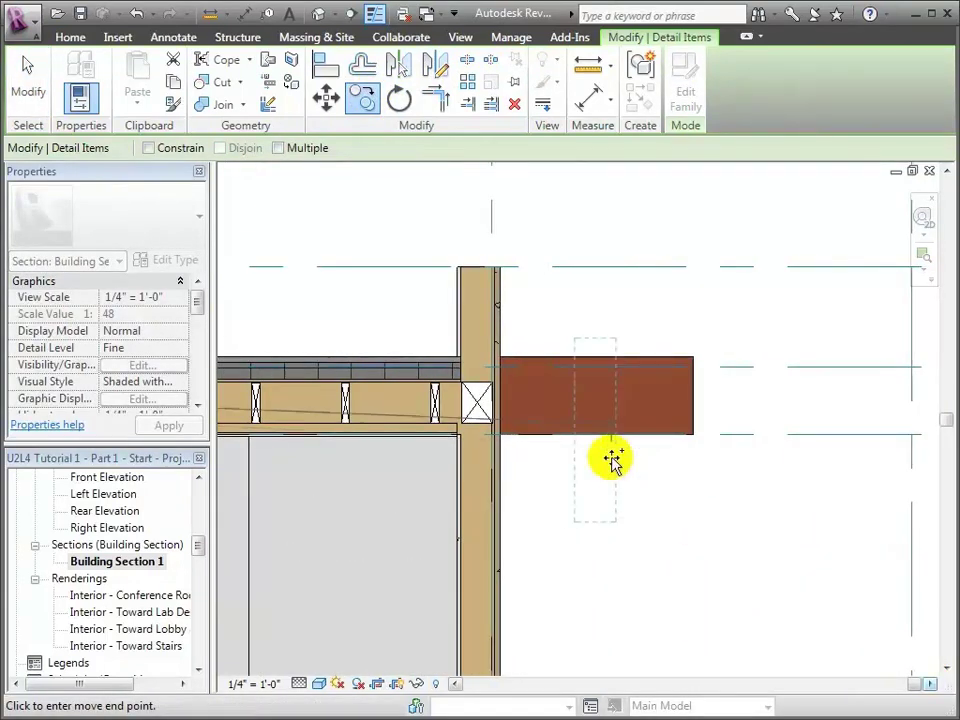
left_click(478, 381)
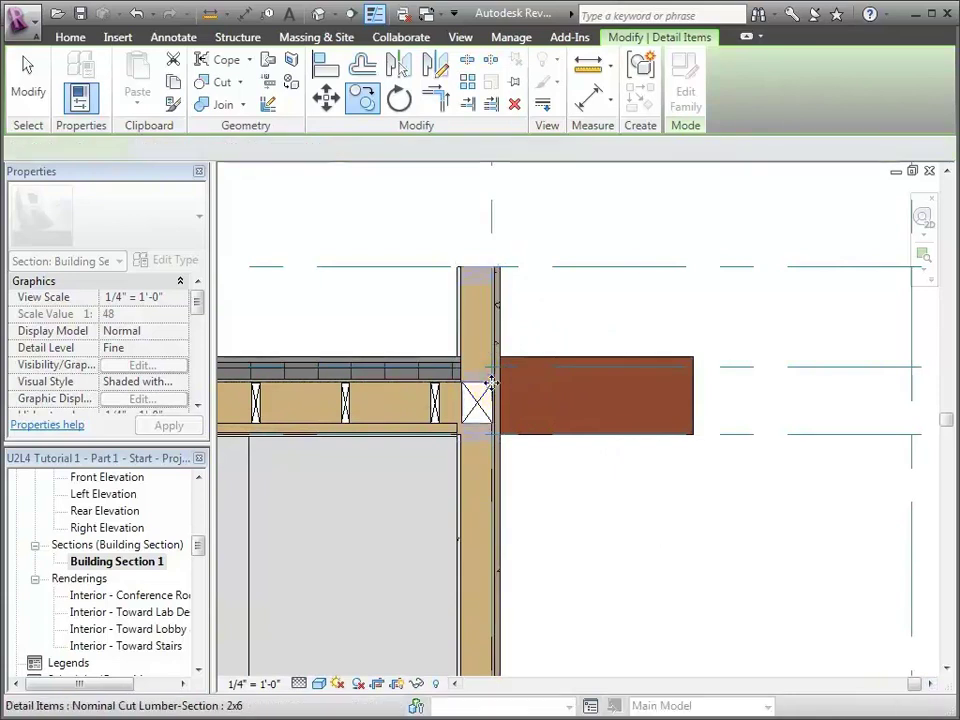
left_click(593, 557)
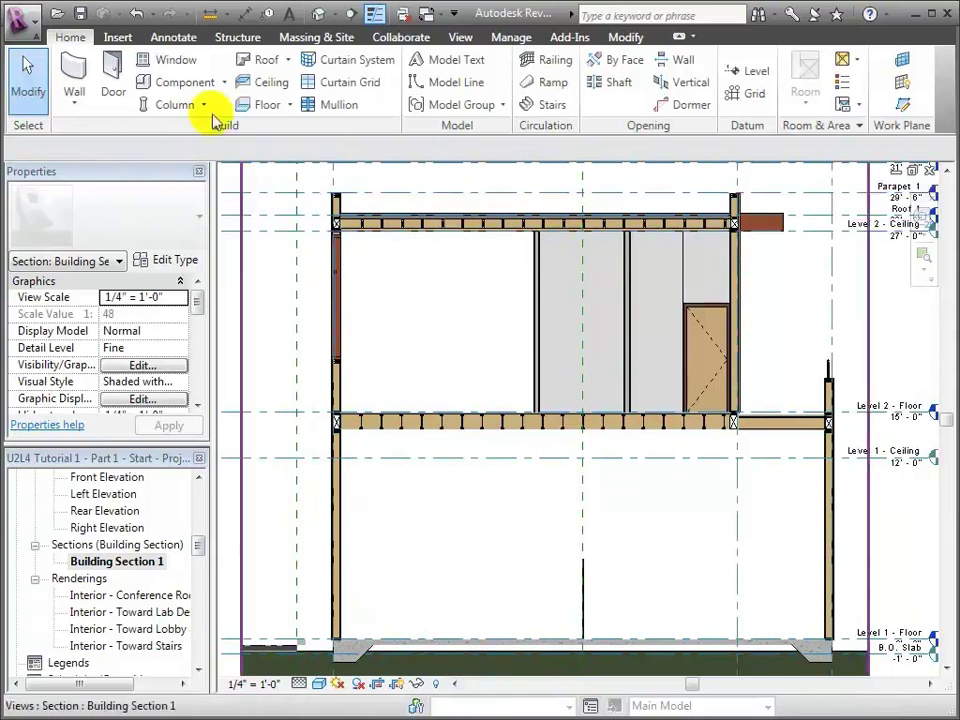
Add a text note with a two-segment leader to the roof joists near grid B reading "2x8 Joists @ 16" o.c."
left_click(172, 38)
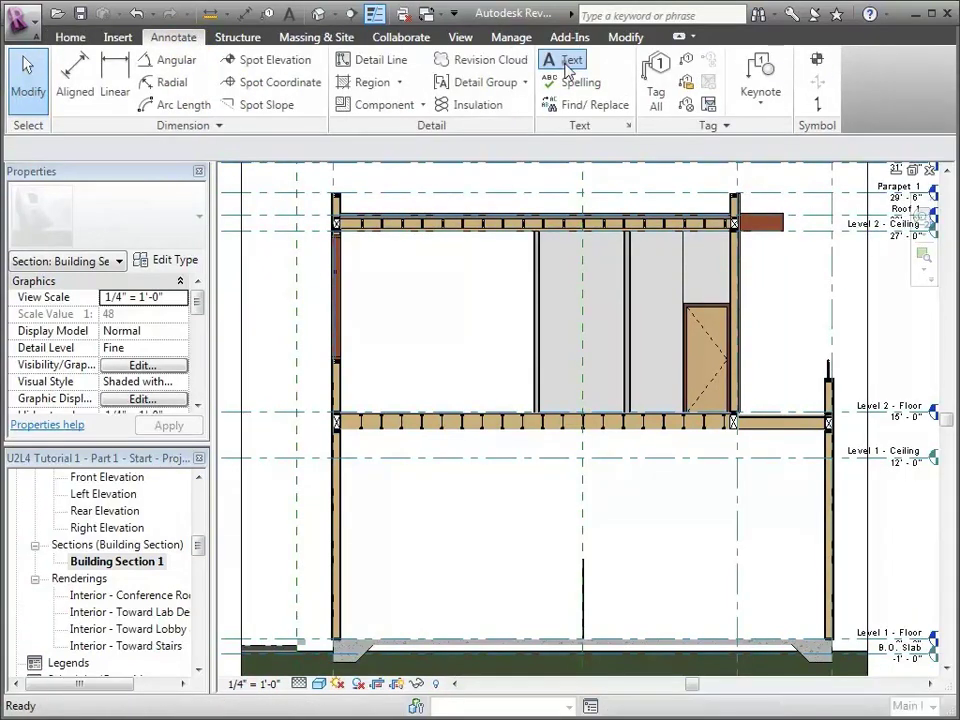
left_click(566, 62)
left_click(660, 128)
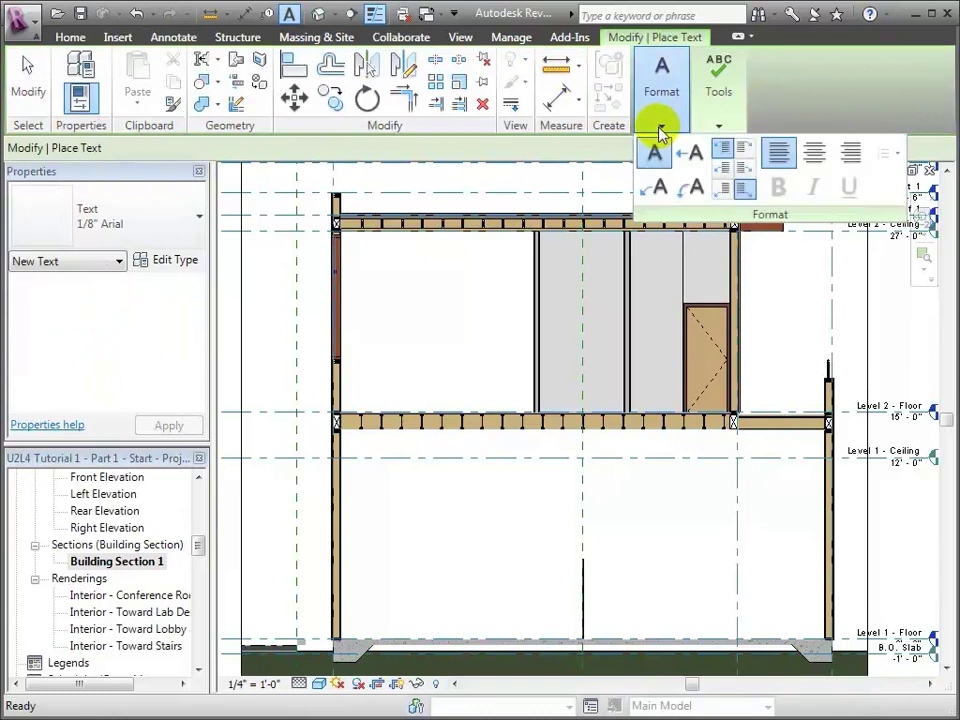
left_click(658, 190)
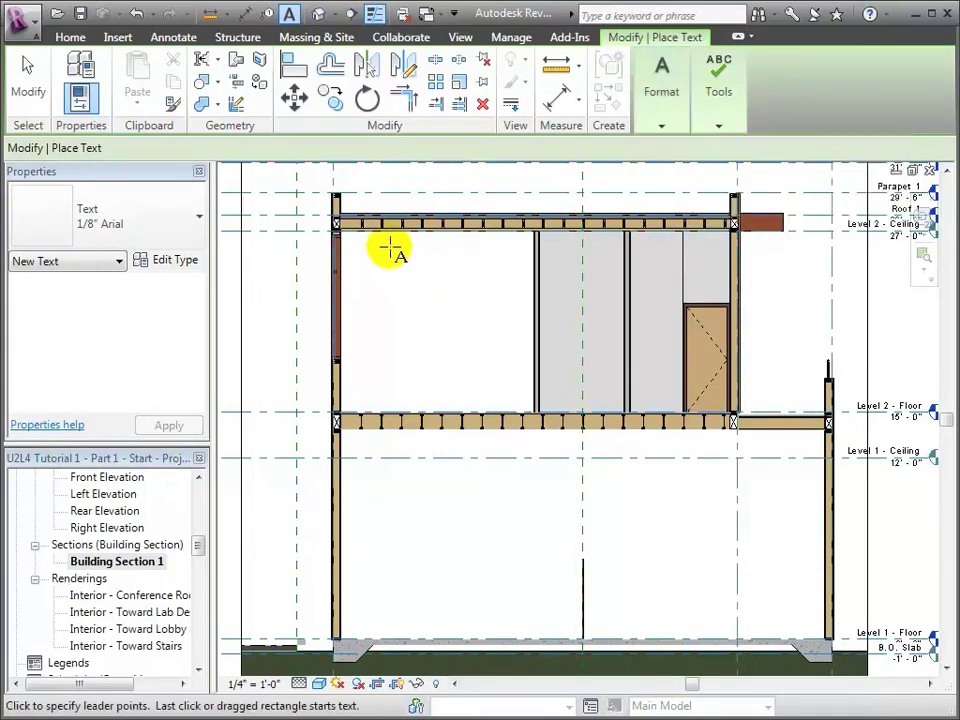
key("z")
key("r")
left_click_drag(356, 193, 587, 468)
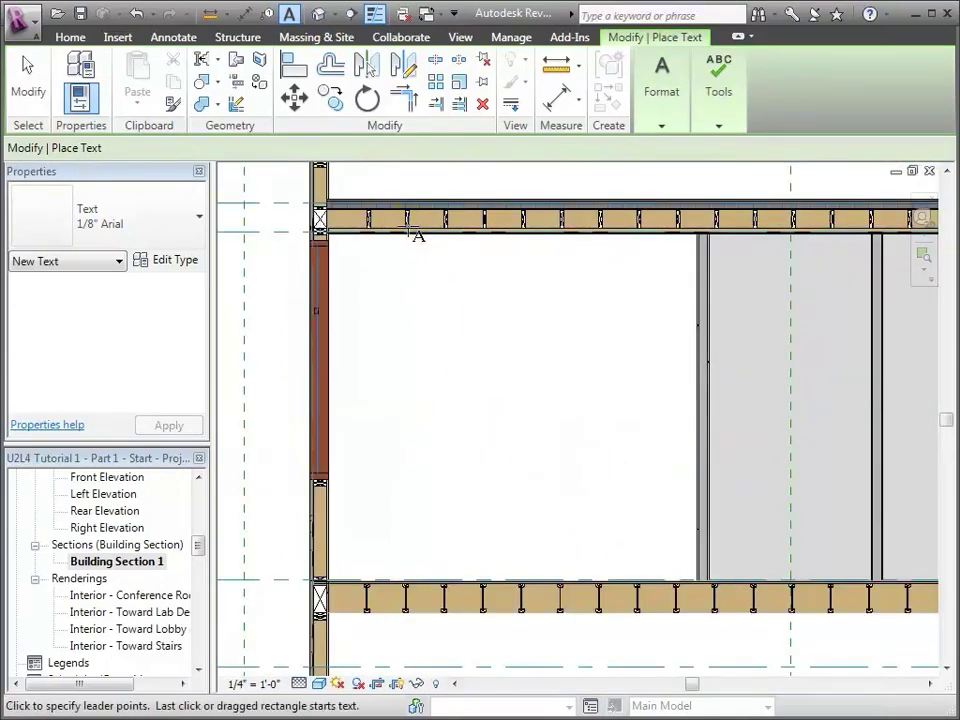
left_click(410, 231)
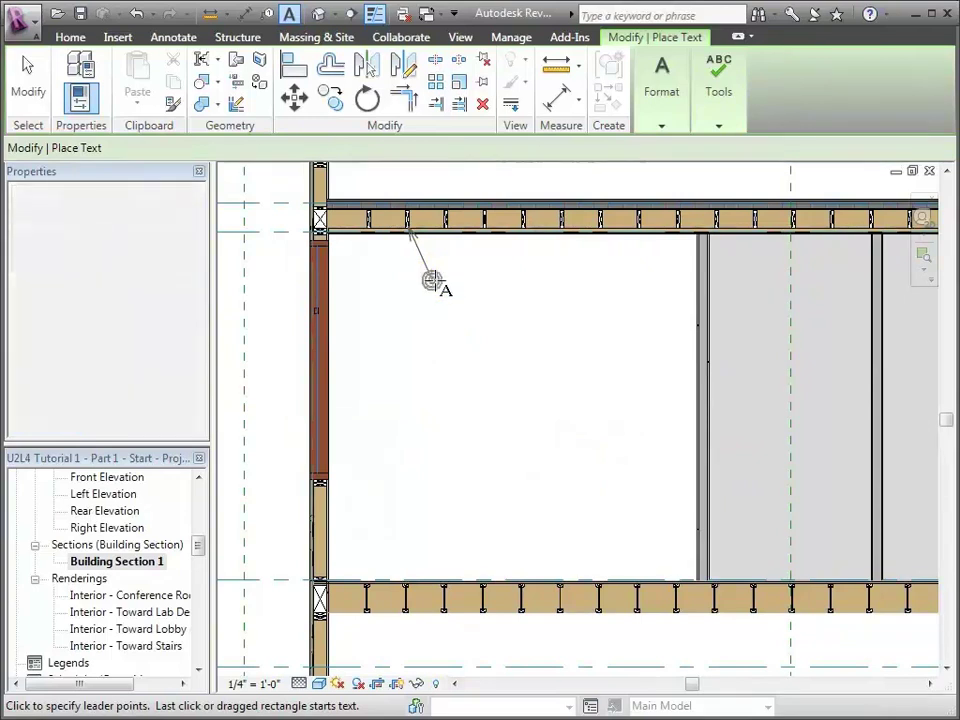
left_click(456, 282)
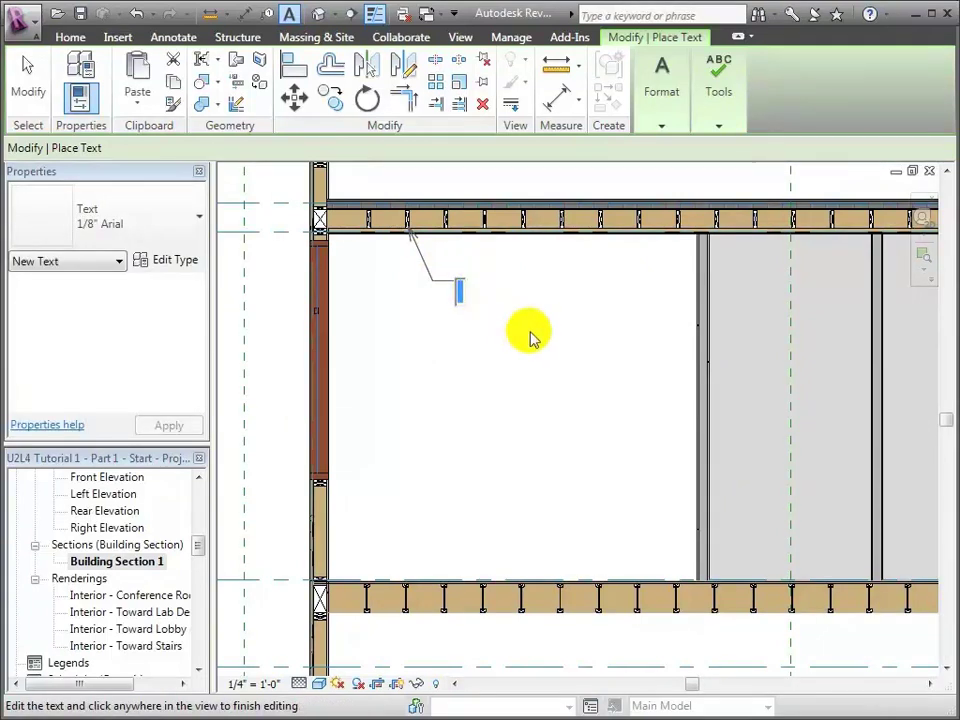
type("2x8 Joists @ 16\" o.c.")
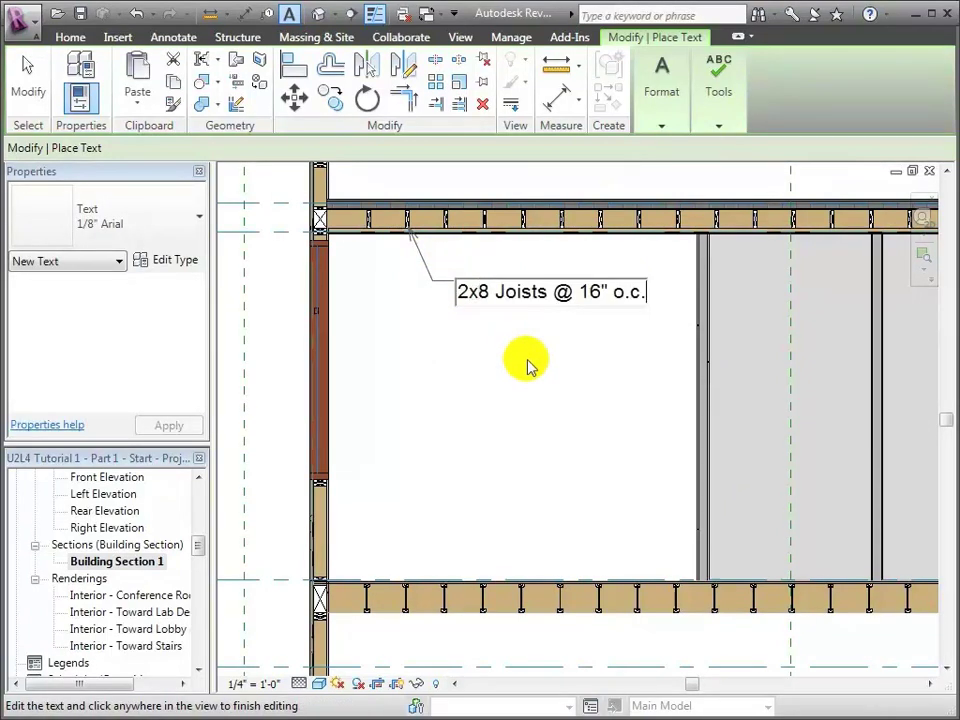
left_click(529, 366)
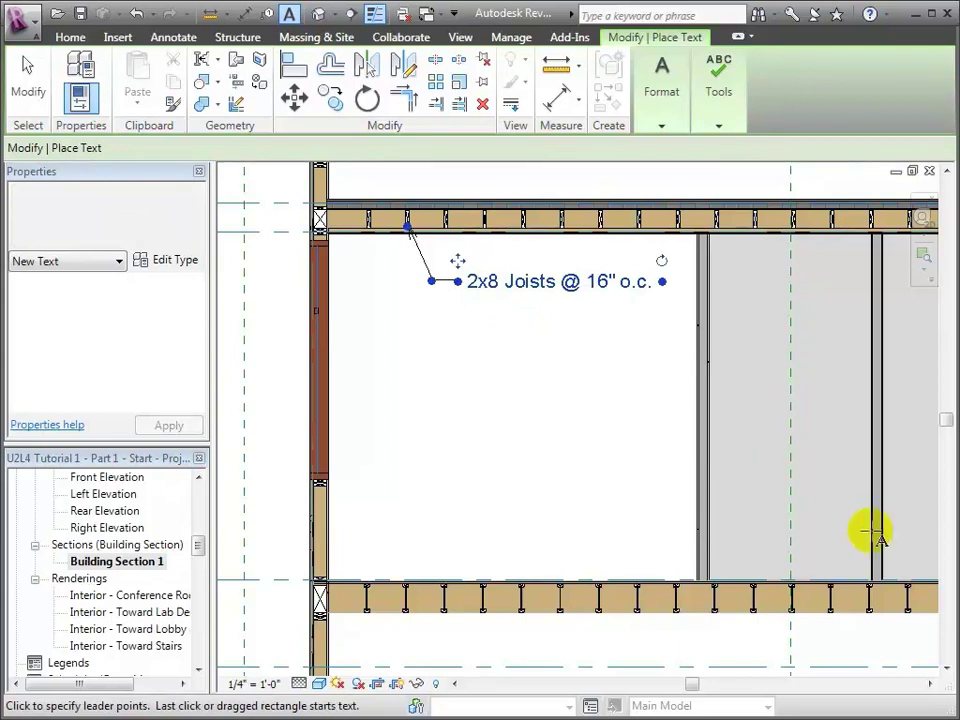
Add a leadered text note below the Level 2 floor joists reading "11 7/8" I Joists @ 16" o.c."
left_click(946, 668)
left_click(946, 668)
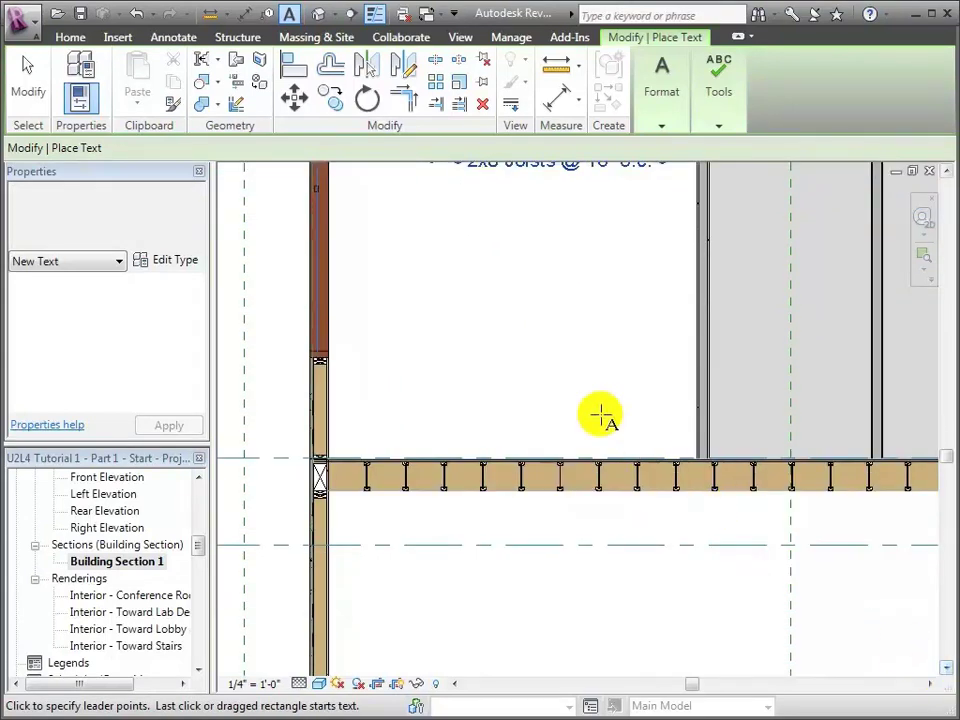
left_click(445, 493)
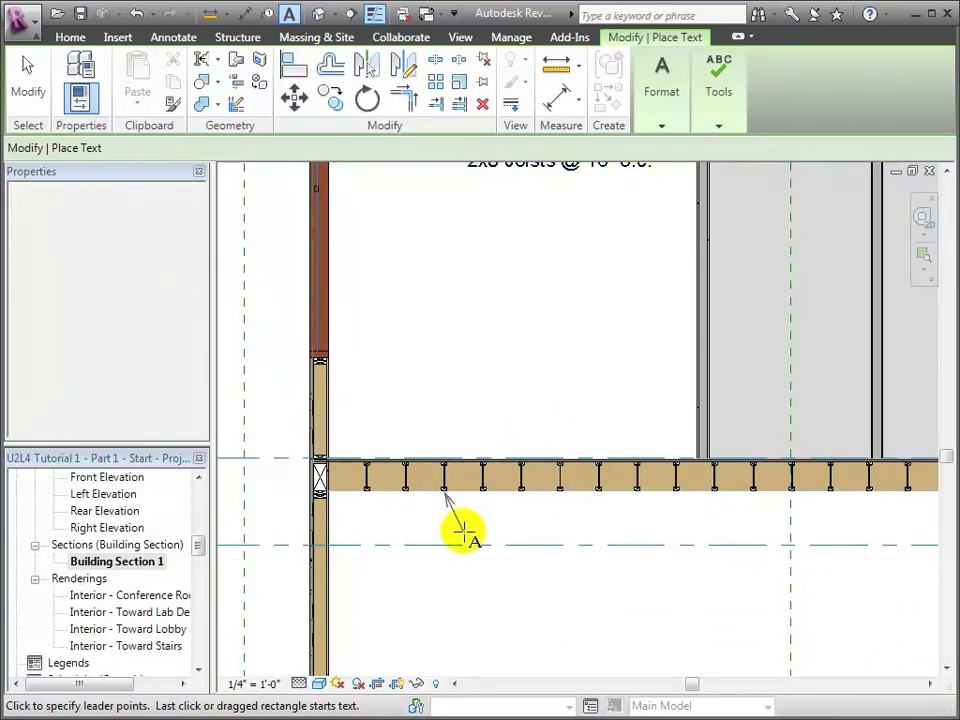
left_click(466, 530)
left_click(495, 536)
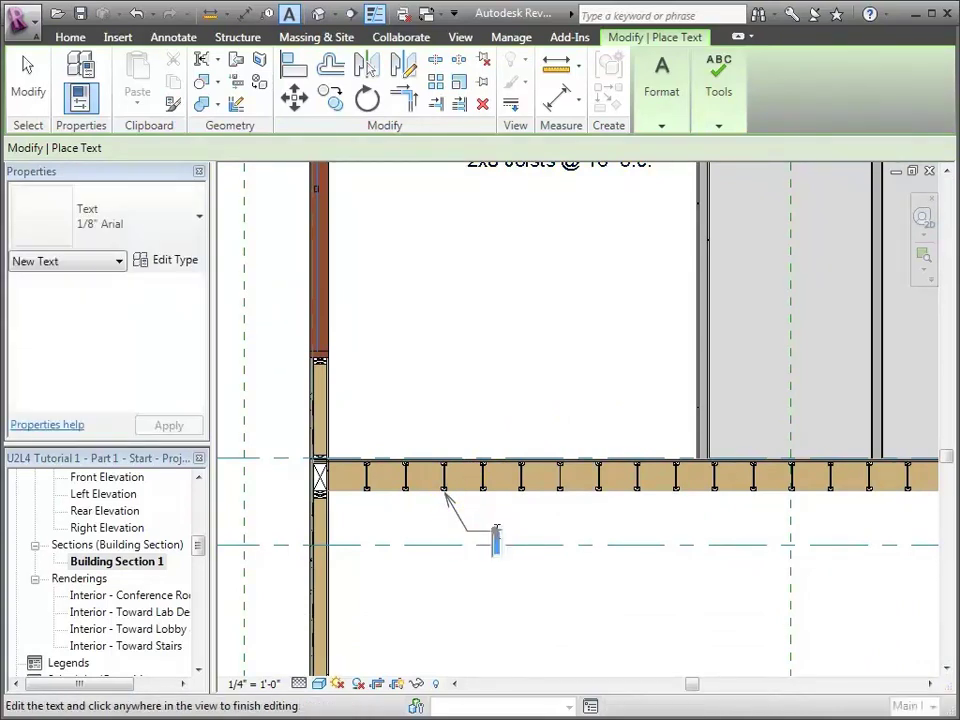
type("11 7")
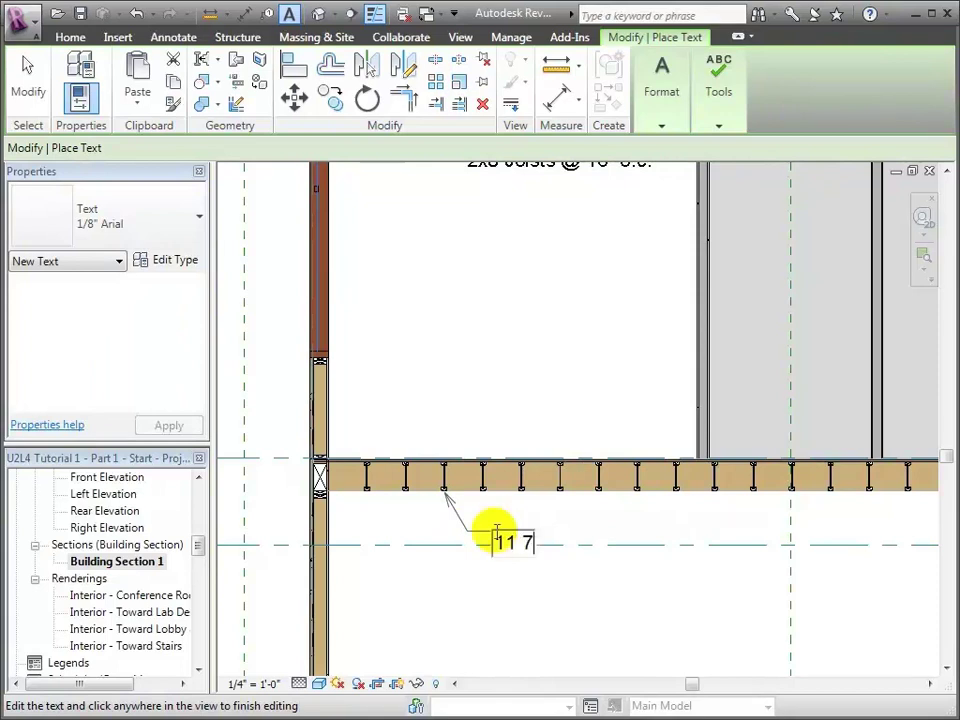
type("/8\" I Joists @ 16\" o.c.")
left_click(935, 688)
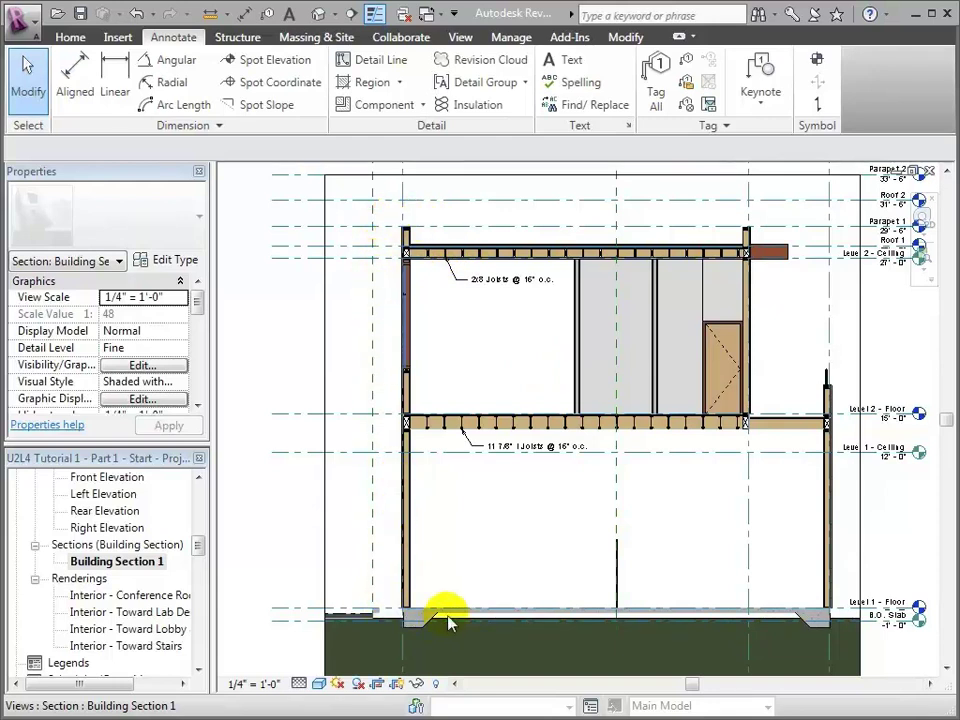
Create a callout at 1/2" = 1'-0" scale around the full height of the grid B exterior wall, from above the parapet to below the footing
left_click(461, 37)
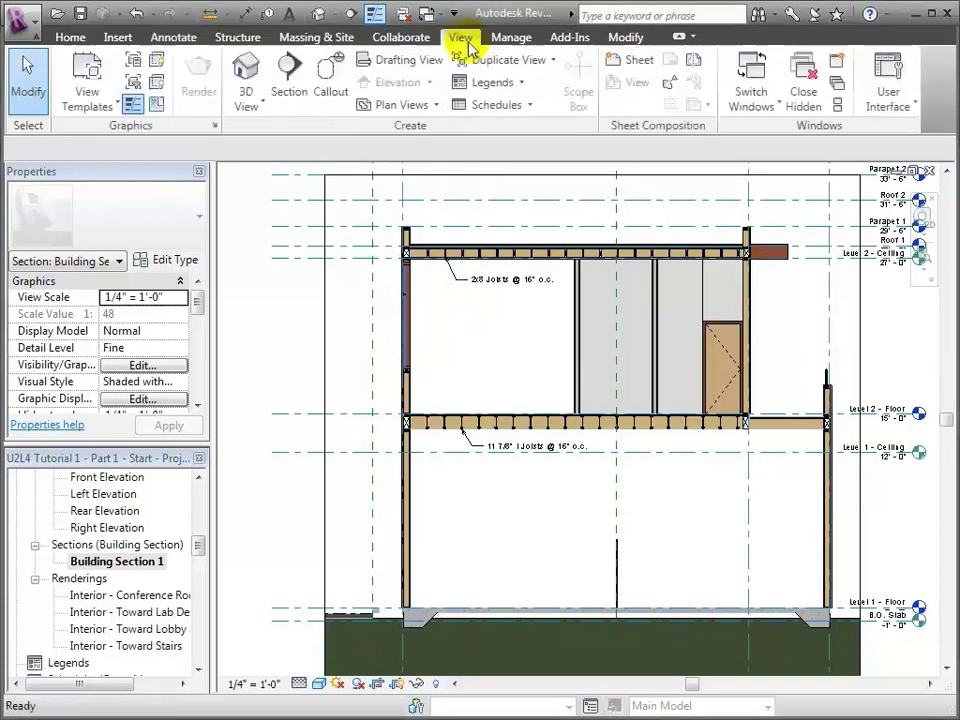
left_click(331, 88)
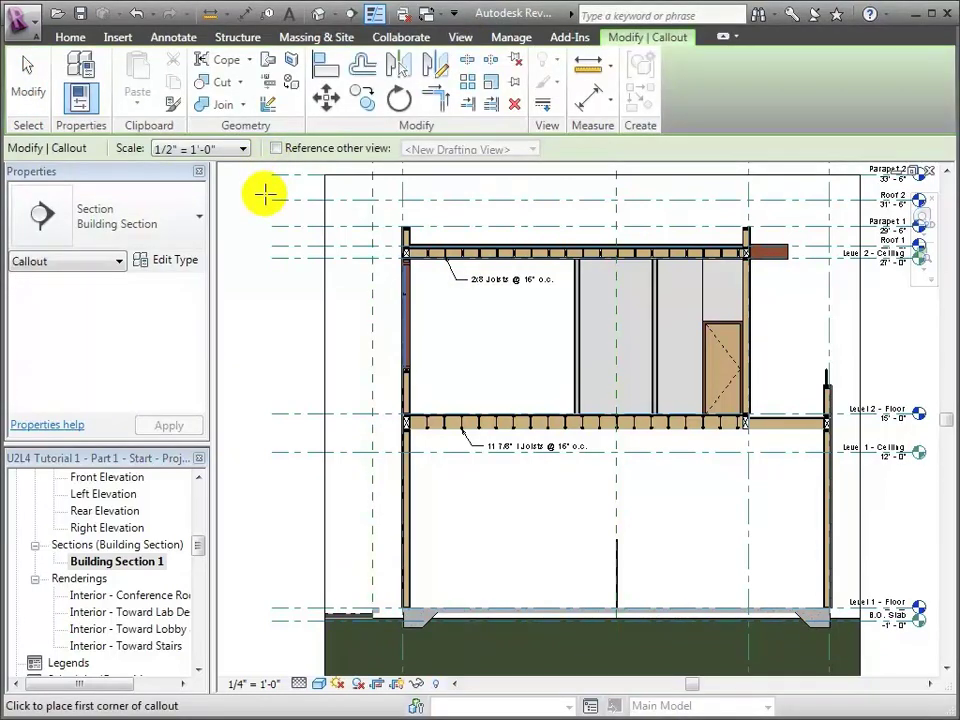
left_click(242, 149)
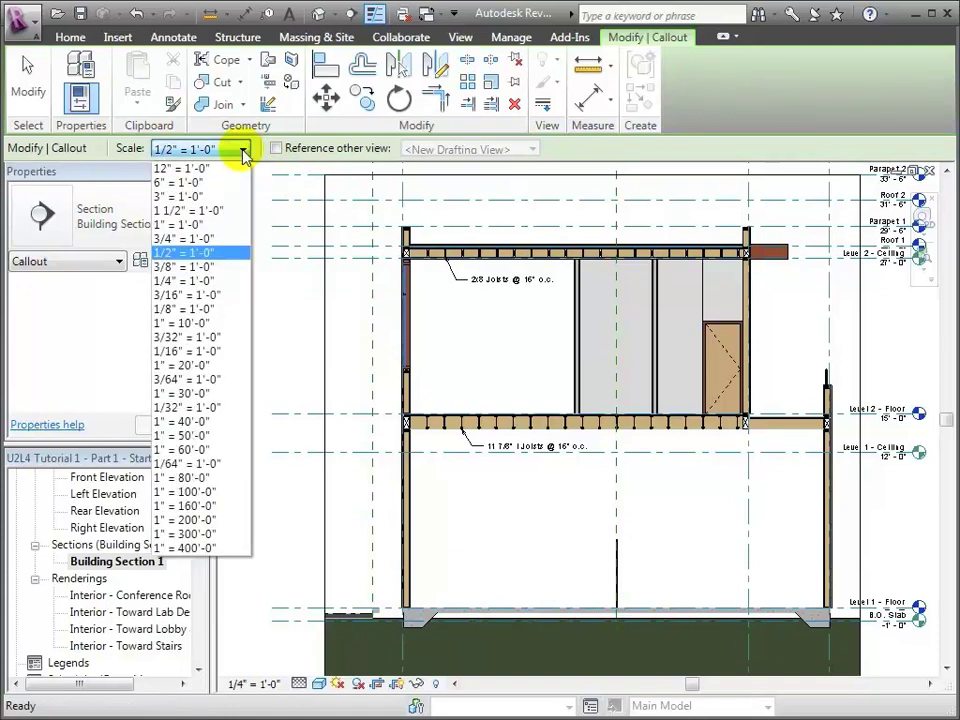
left_click(230, 258)
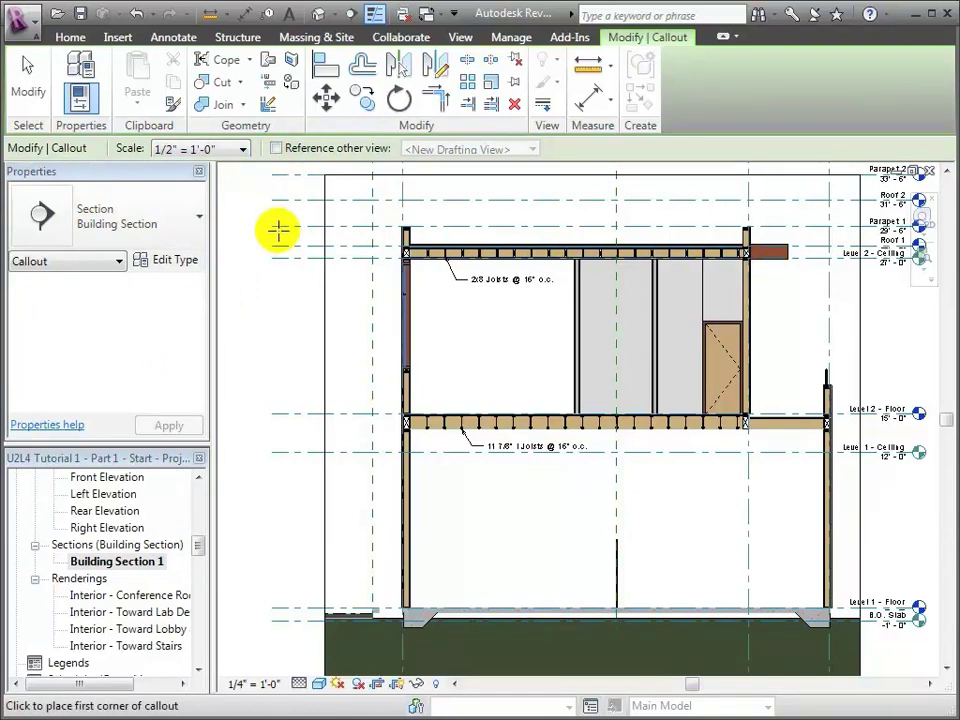
left_click(366, 205)
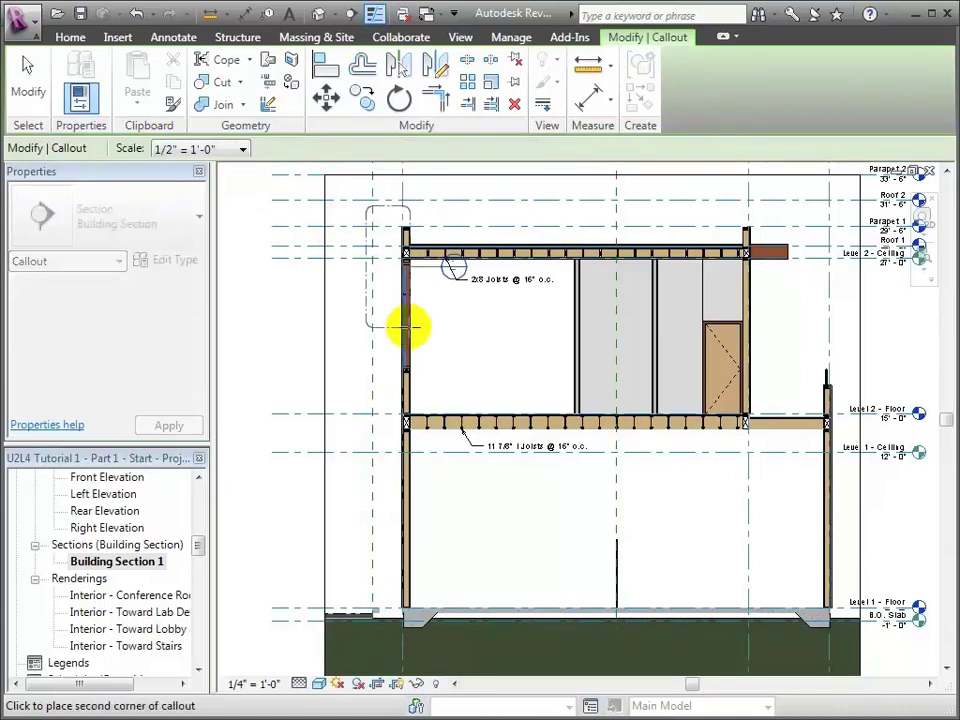
left_click(485, 653)
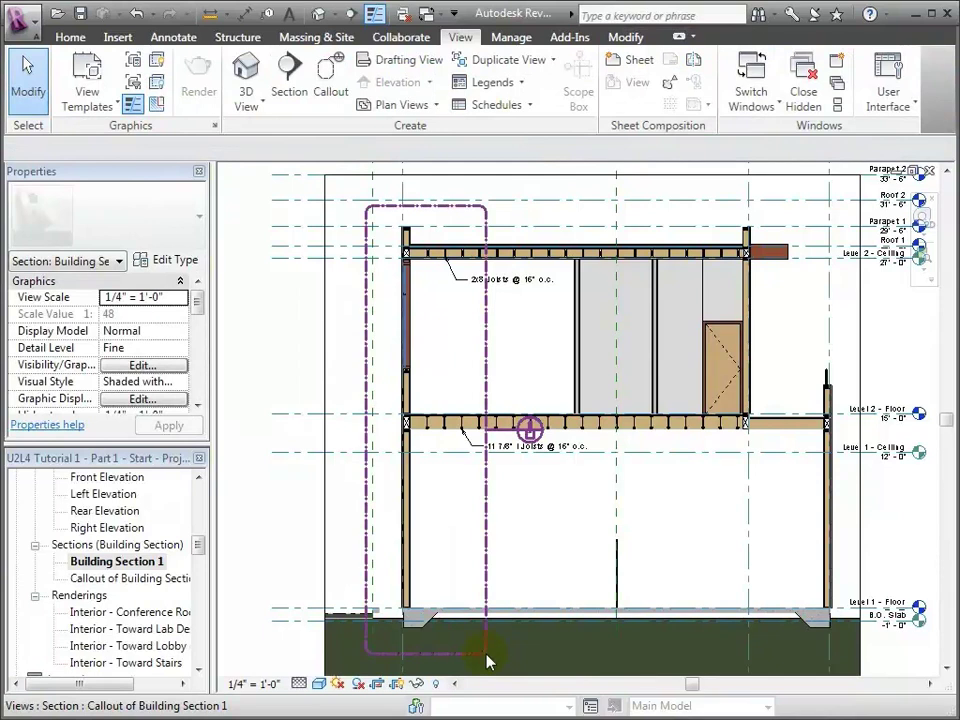
key("Escape")
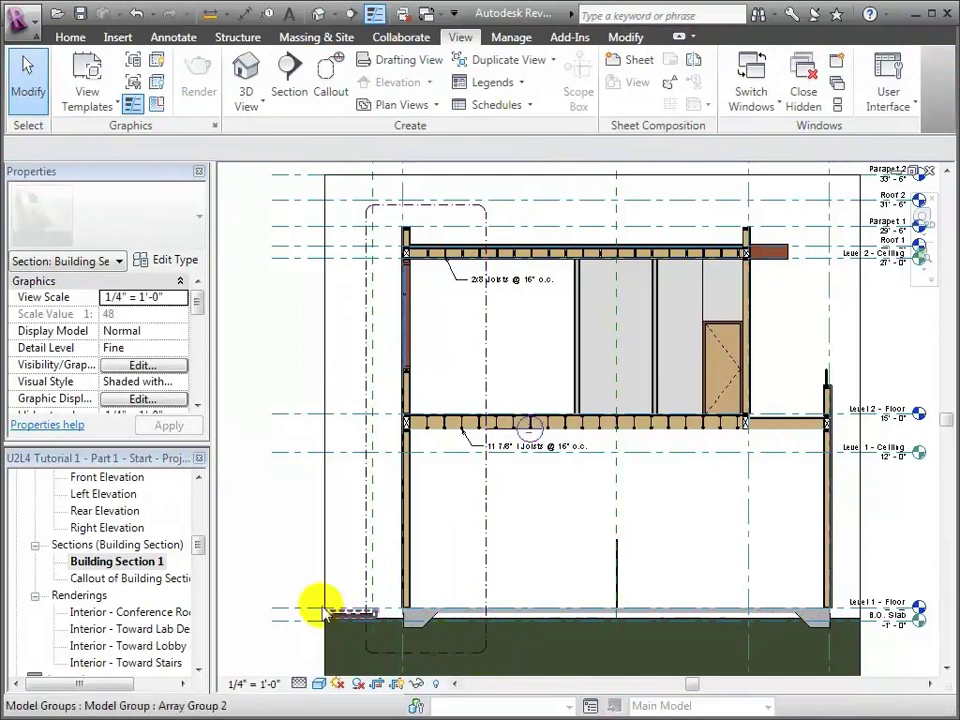
Rename the new callout view as "Wall Section - Type A"
left_click(174, 580)
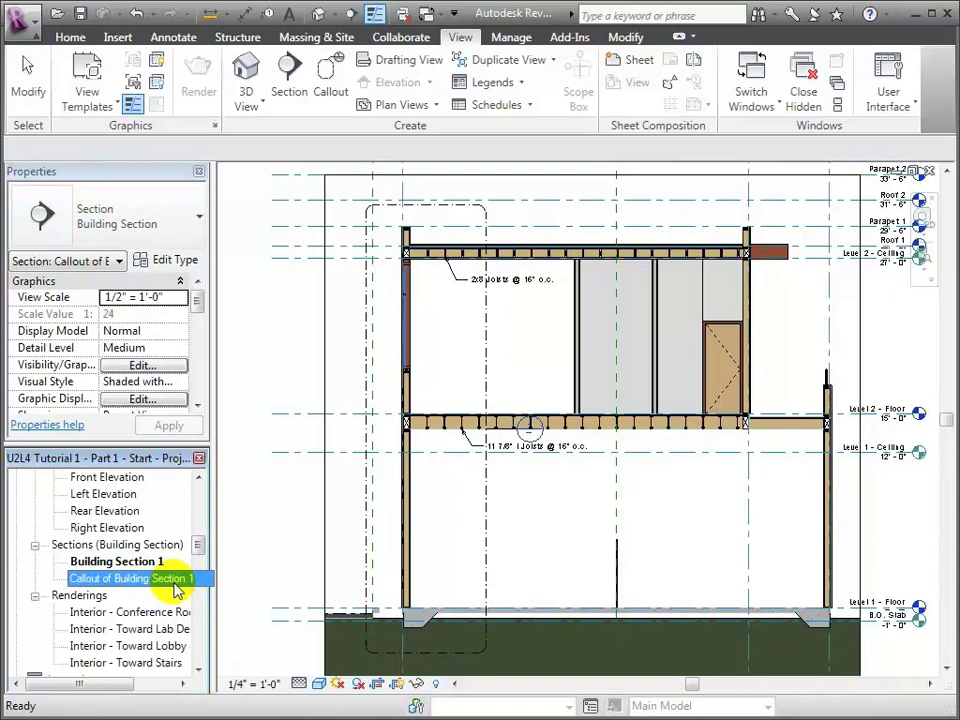
right_click(174, 583)
left_click(229, 491)
type("Wall Section - Type A")
left_click(467, 387)
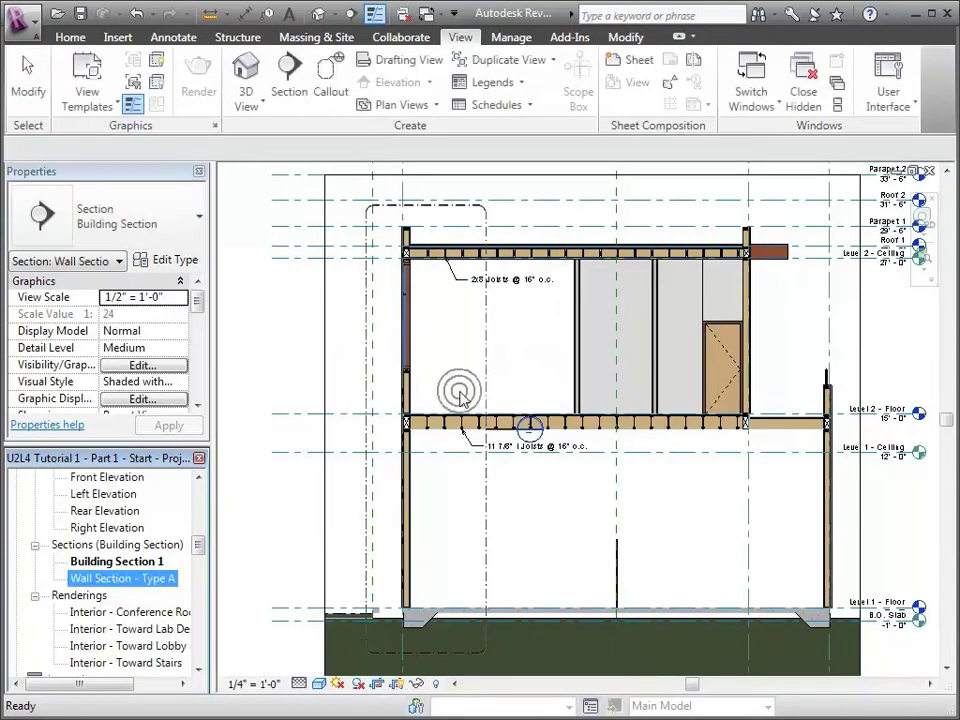
left_click(508, 536)
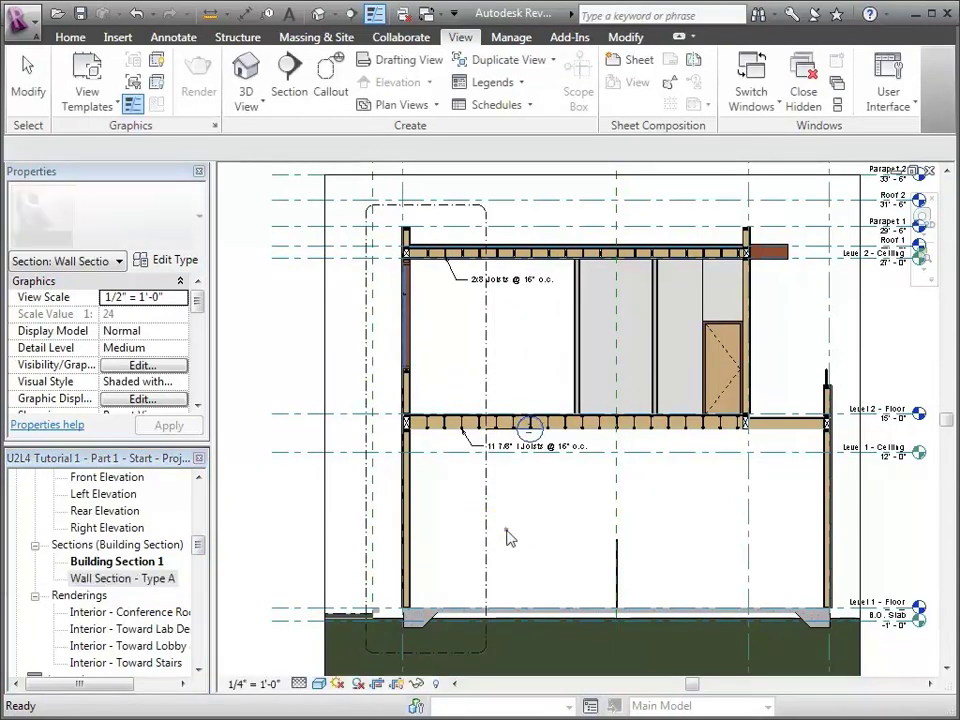
Move the callout's head bubble off the floor framing to the exterior side of the grid B wall, at the upper window's height
left_click(367, 497)
left_click(519, 428)
left_click_drag(519, 428, 331, 301)
left_click(293, 358)
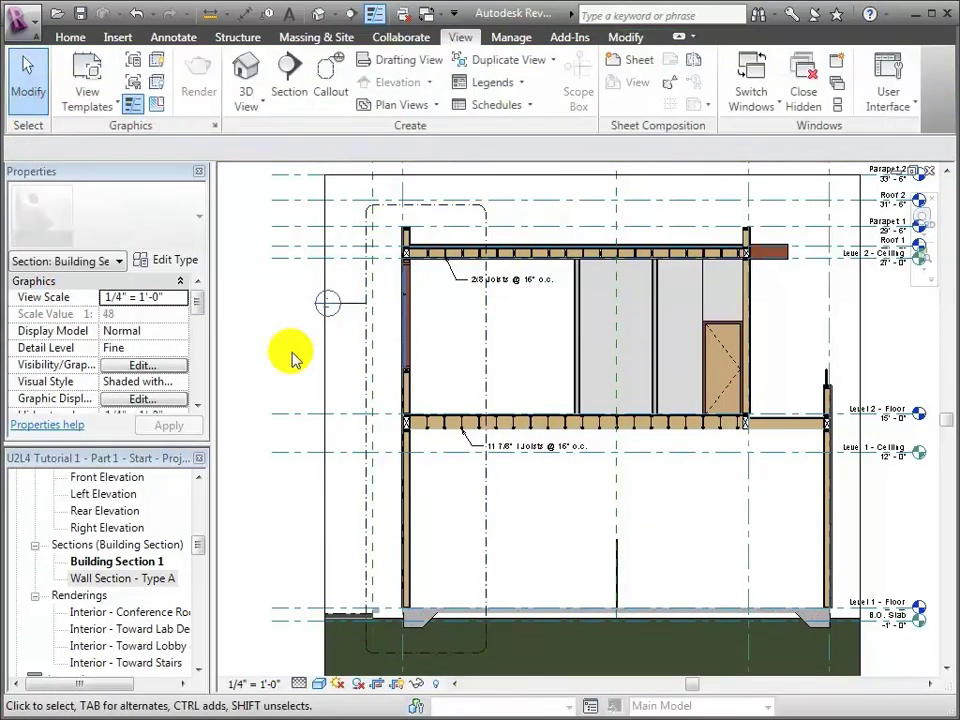
Open the Wall Section - Type A view and pull the exterior edge of its crop region slightly closer to the wall
double_click(160, 578)
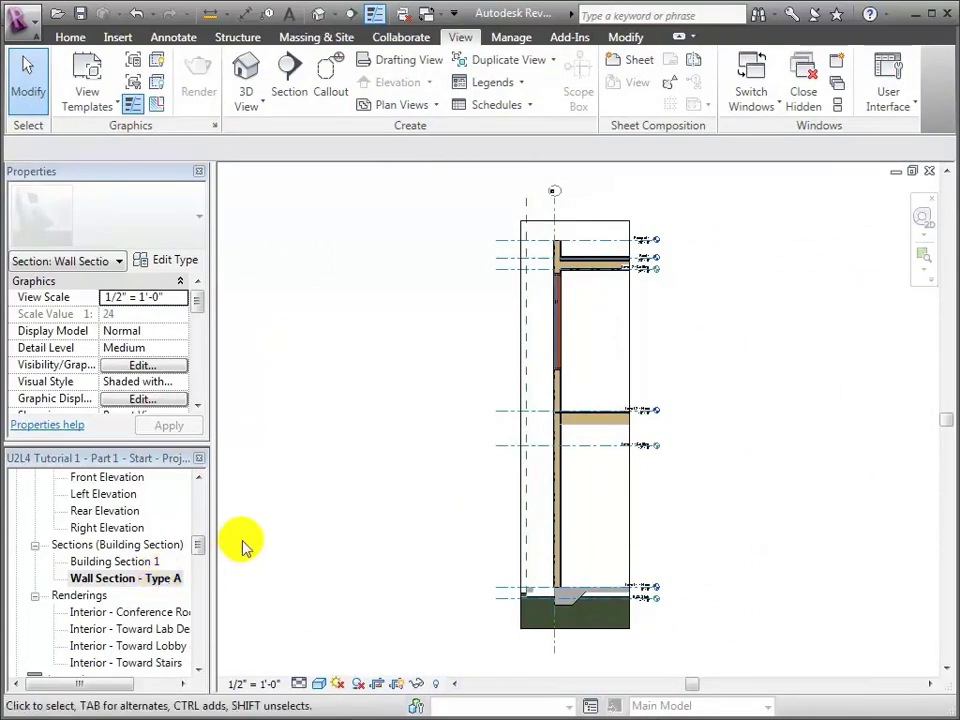
left_click(521, 401)
left_click_drag(521, 428, 530, 425)
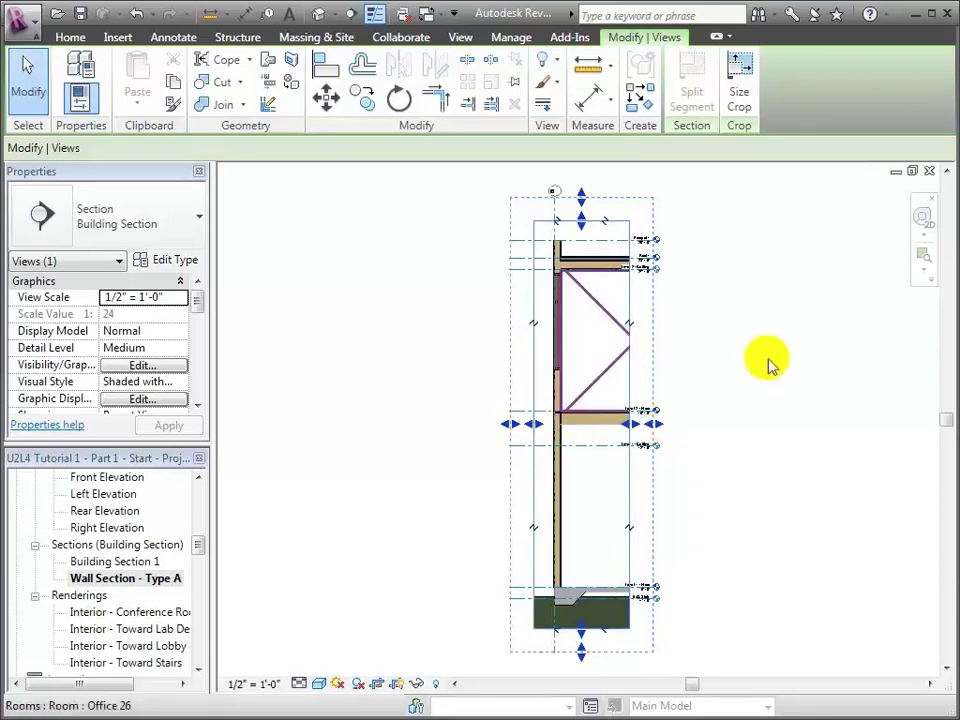
Extend the aligned level lines' head ends farther out from the crop region so the level labels clear the section drawing
left_click(924, 255)
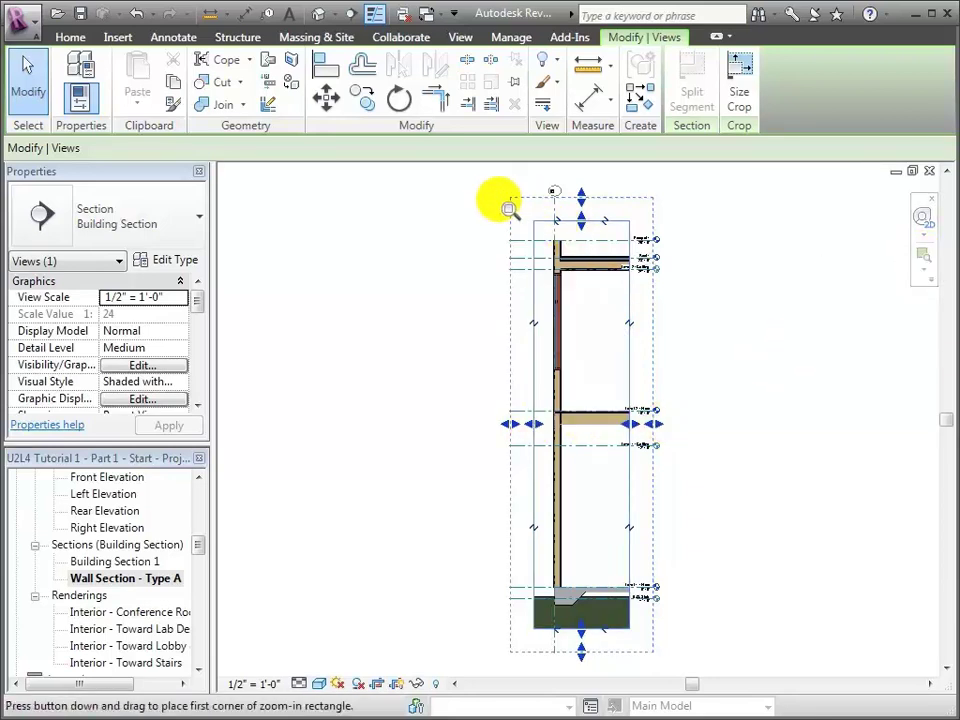
left_click_drag(510, 206, 716, 316)
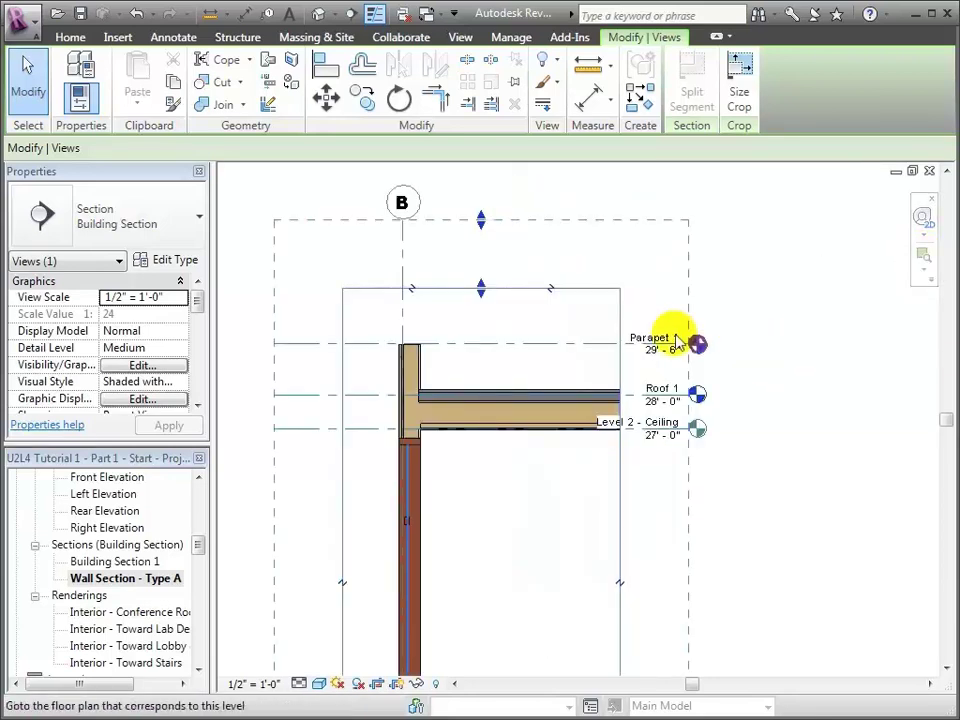
left_click(307, 343)
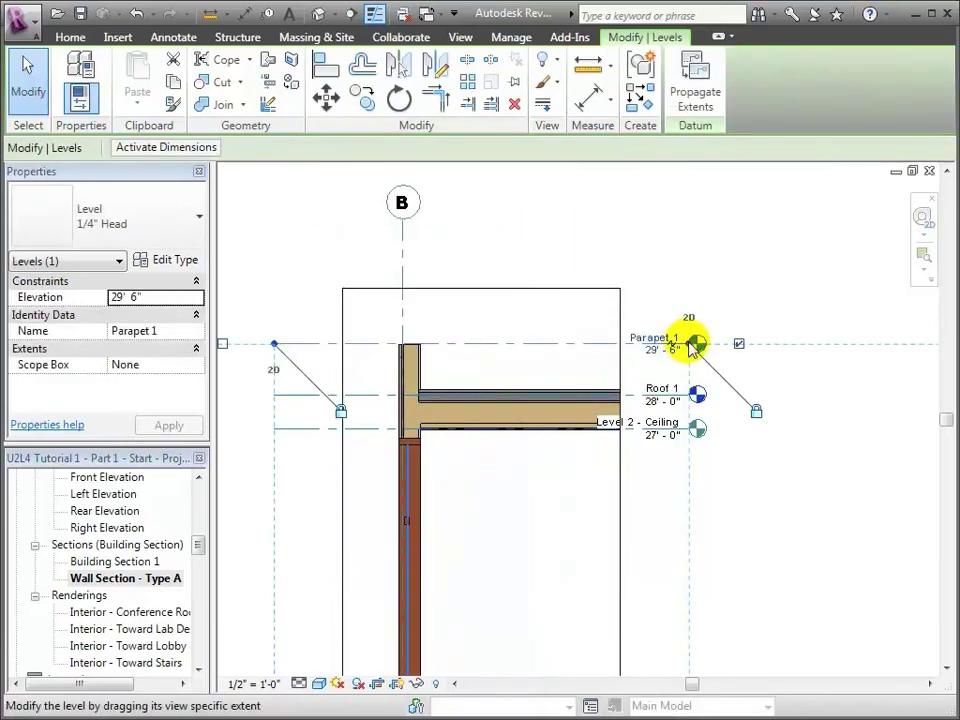
left_click_drag(695, 345, 829, 342)
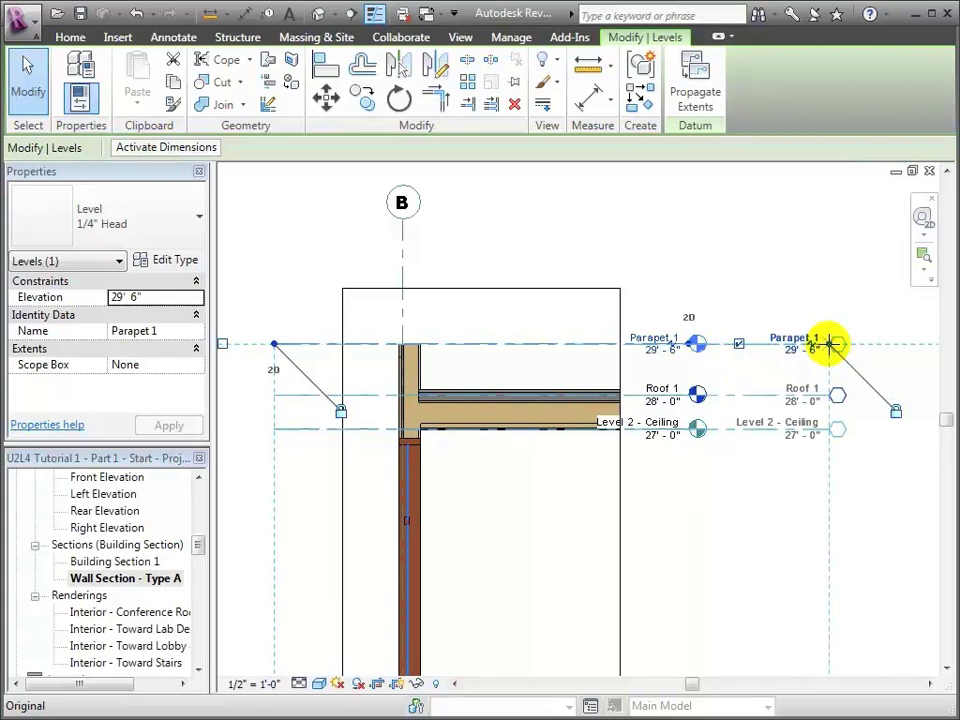
left_click(778, 299)
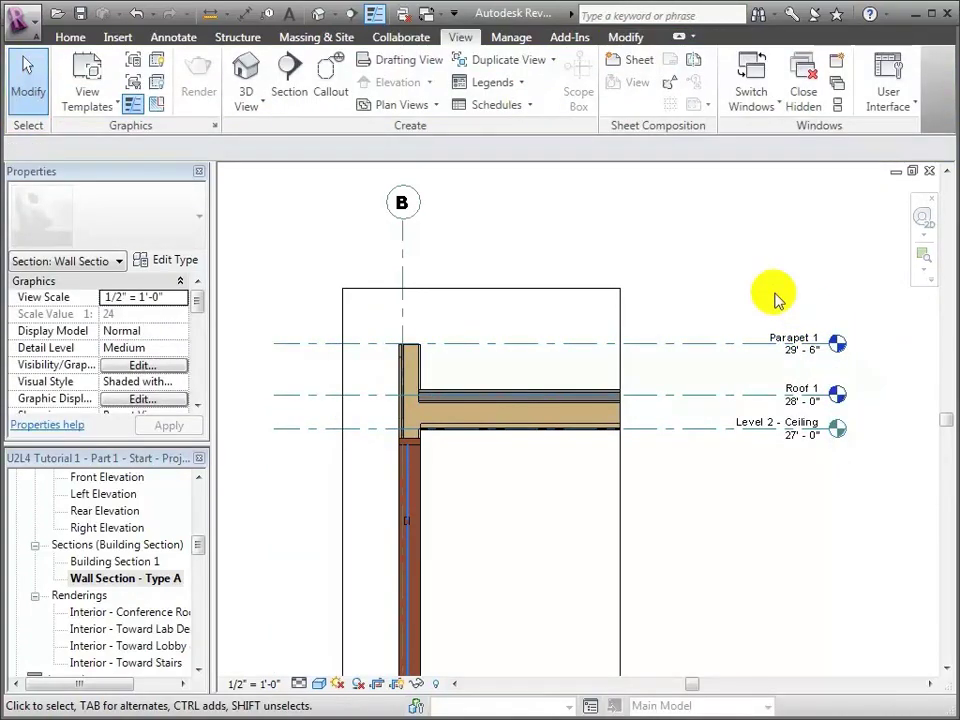
left_click(945, 670)
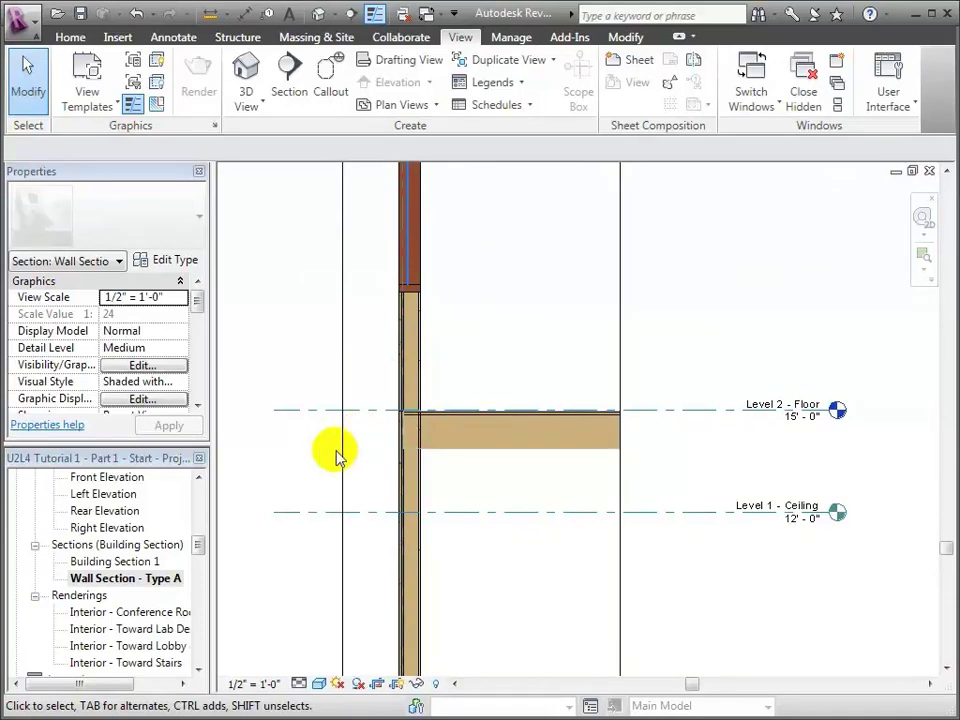
In Building Section 1, select the full height of the grid B wall and filter the selection to Detail Items only
double_click(140, 562)
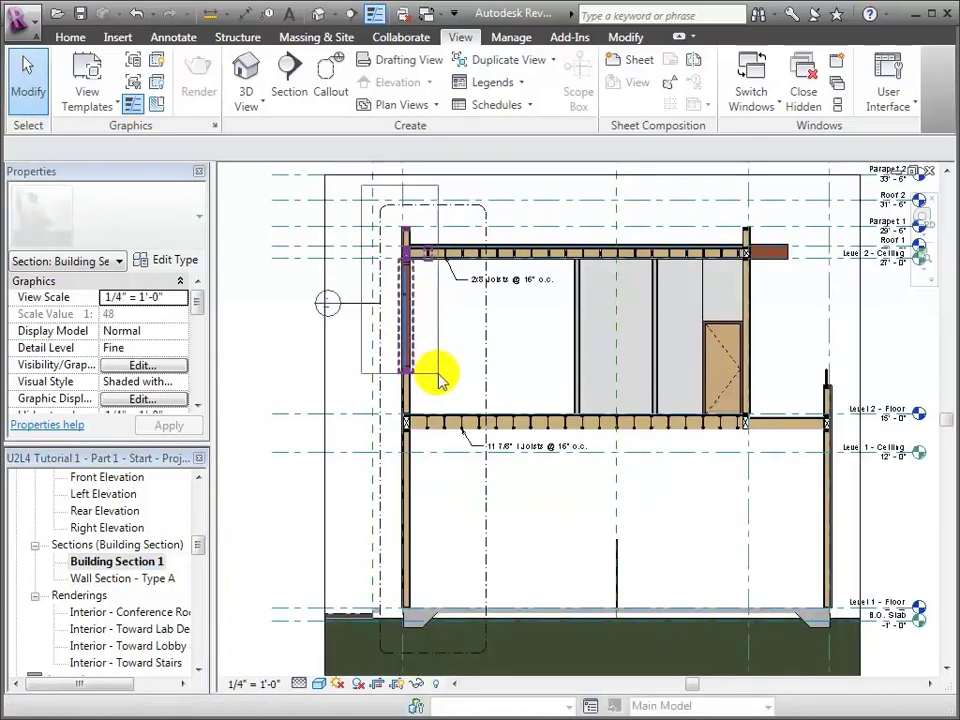
left_click(421, 633)
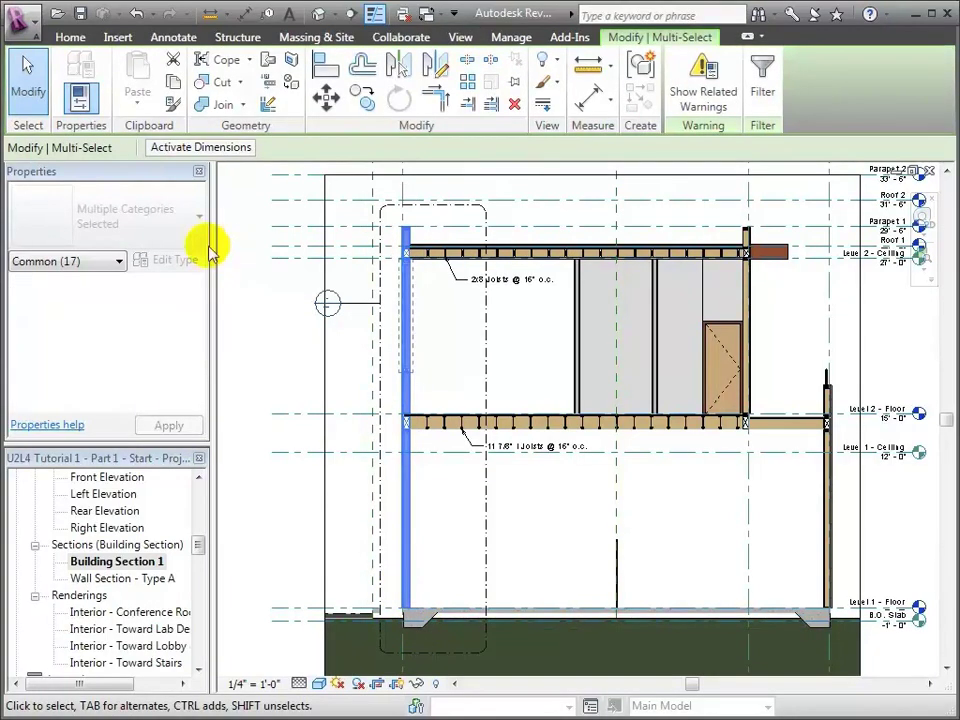
left_click(766, 80)
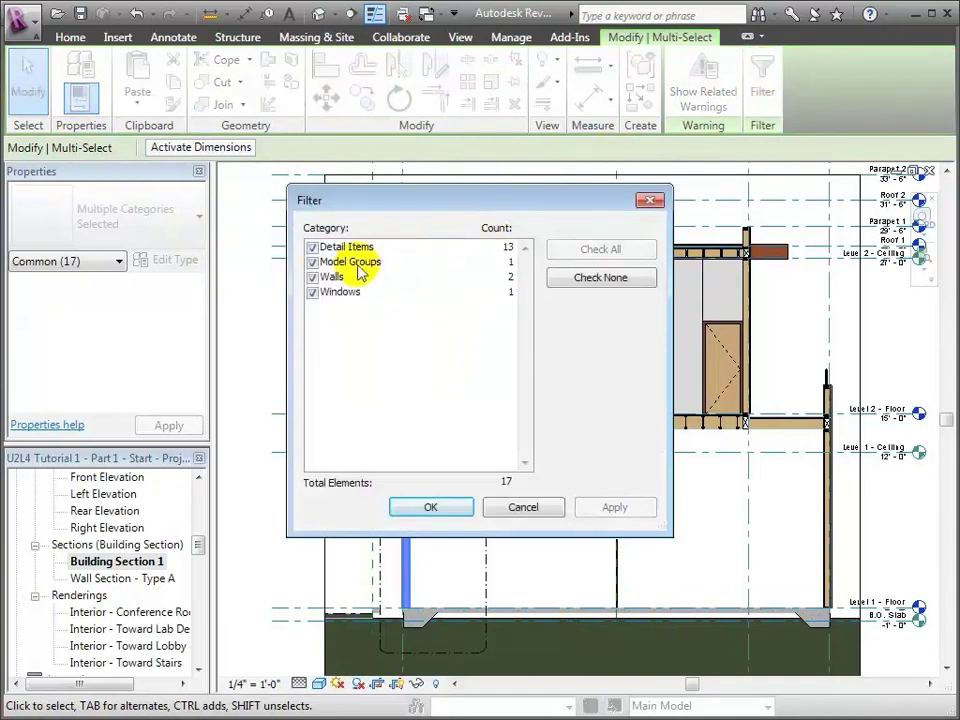
left_click(312, 262)
left_click(312, 277)
left_click(312, 292)
left_click(428, 507)
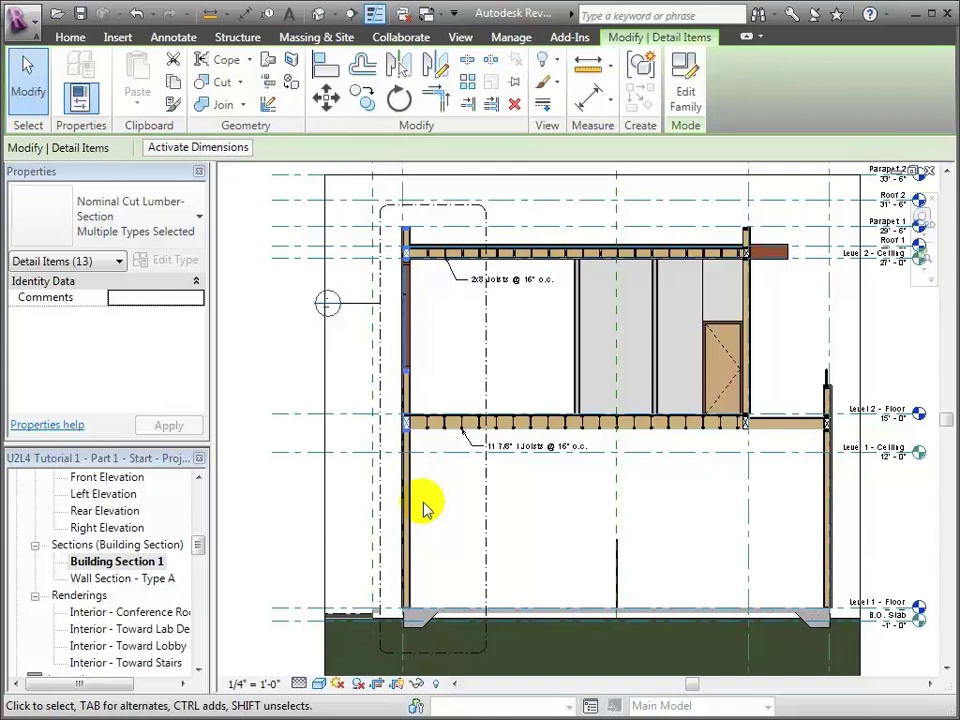
Copy the selected detail items and paste them into Wall Section - Type A, aligned to the current view
left_click(175, 85)
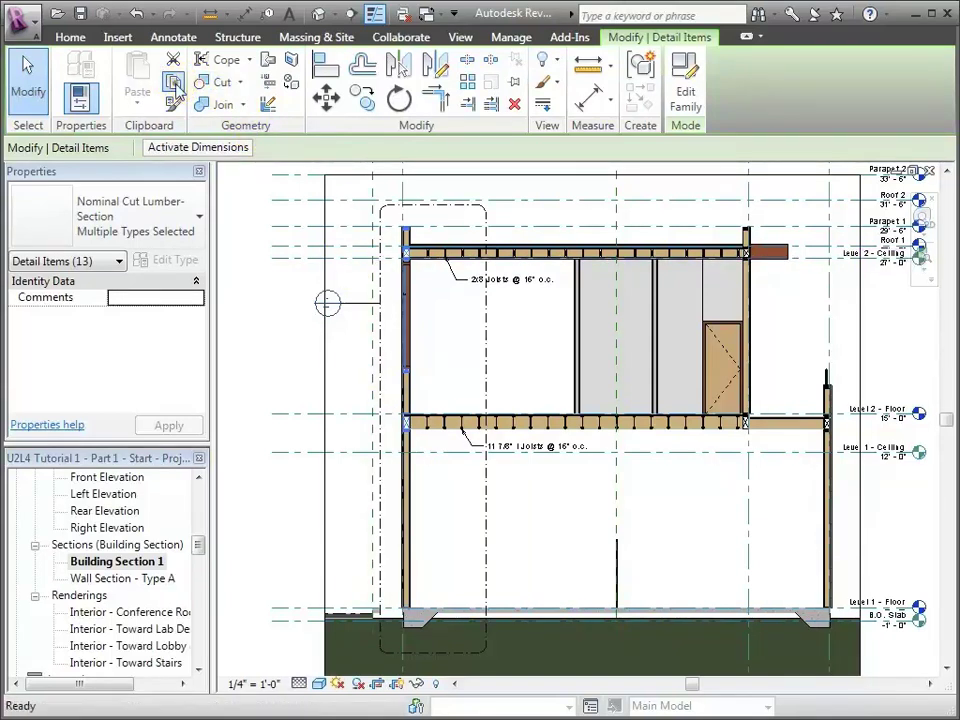
double_click(152, 578)
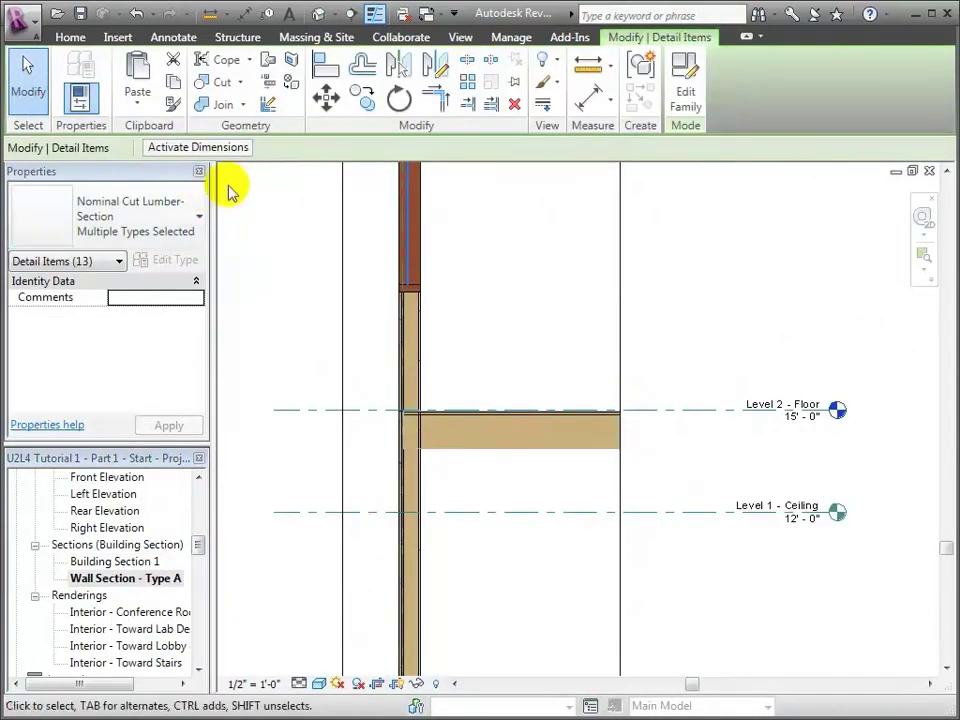
left_click(138, 106)
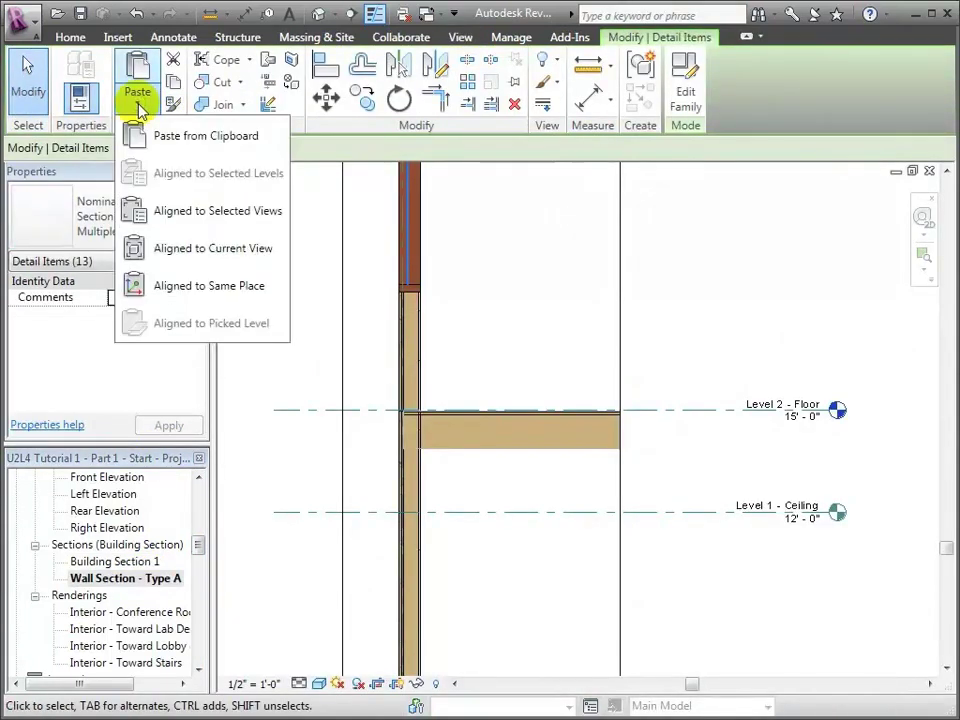
left_click(155, 249)
left_click(519, 350)
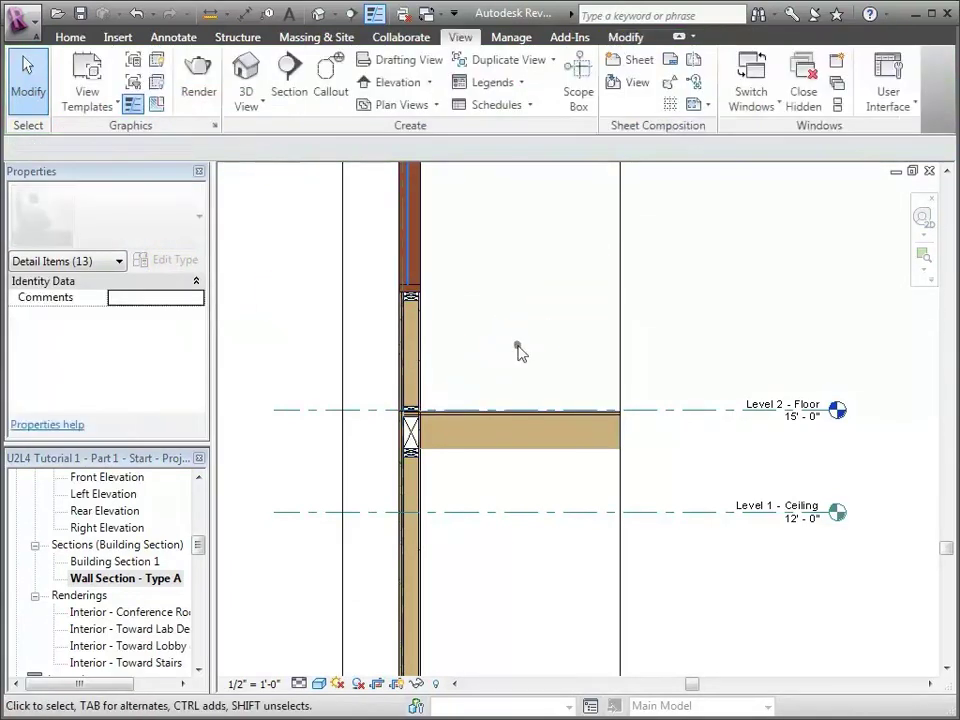
left_click(519, 350)
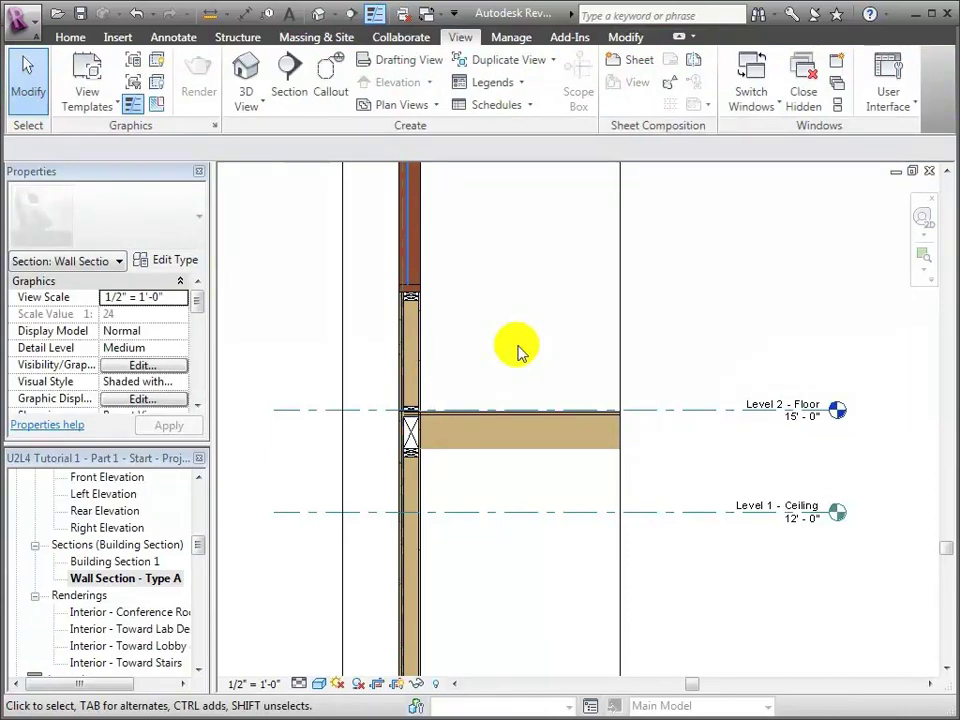
Place a 2 5/16x11 7/8 Wood I Joist-Section under the Level 2 floor sheathing, 1'-4" in from the wall's interior face
left_click(922, 258)
left_click_drag(375, 386, 621, 512)
left_click(173, 37)
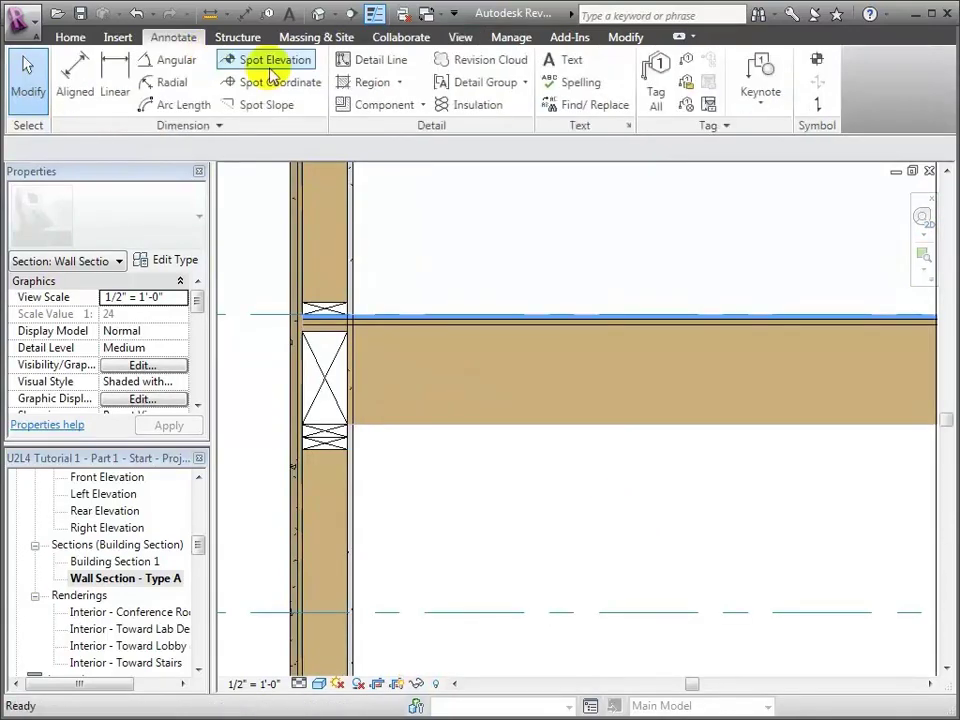
left_click(362, 118)
left_click(199, 214)
left_click_drag(193, 350, 198, 439)
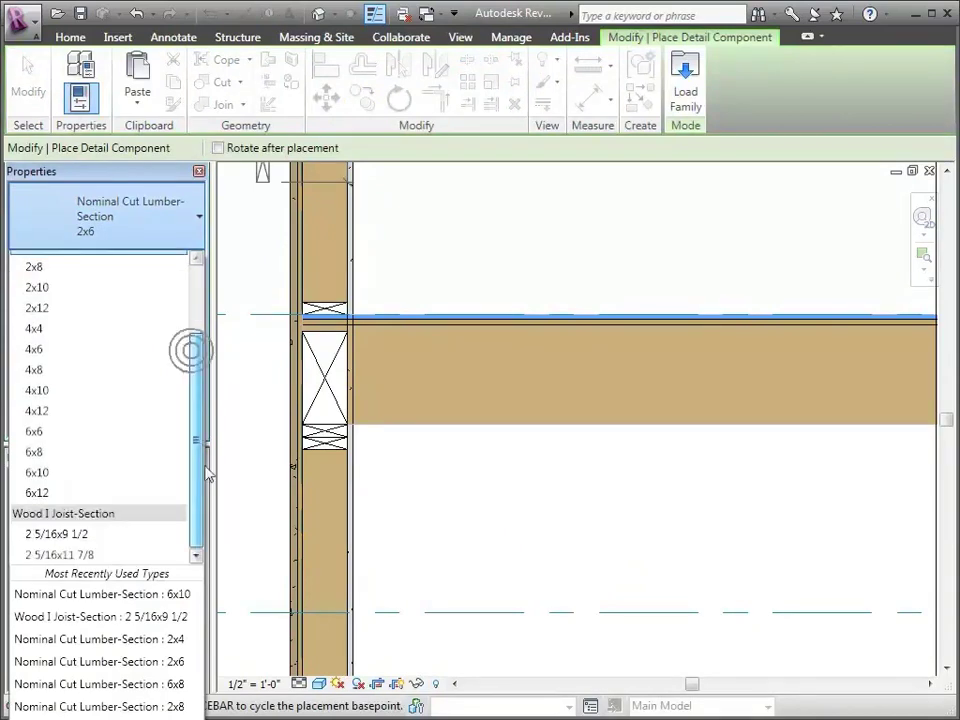
left_click(79, 554)
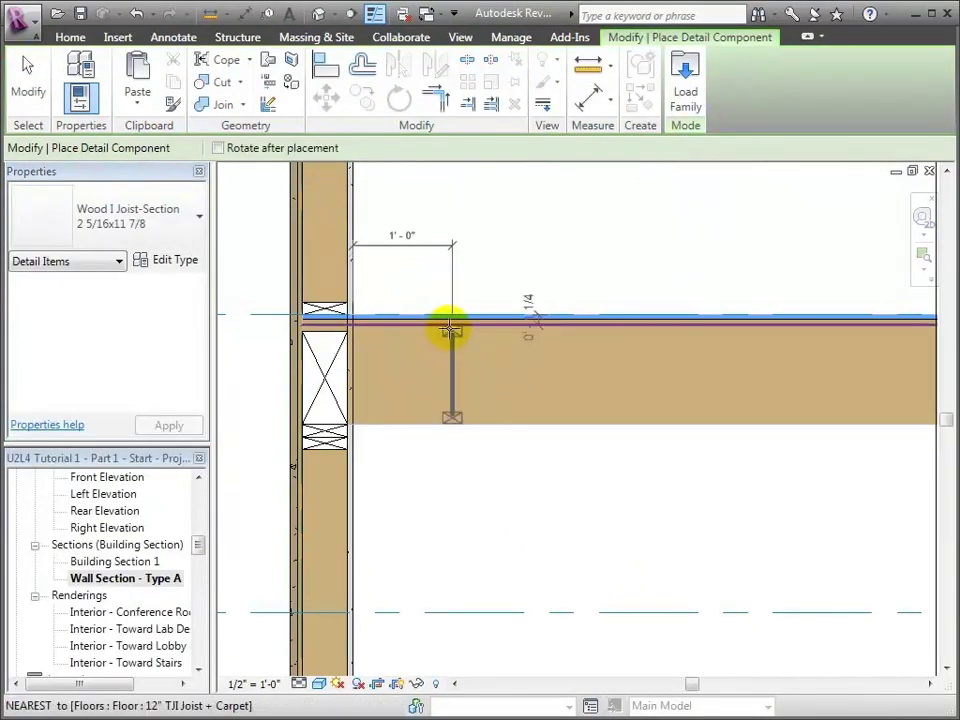
left_click(487, 323)
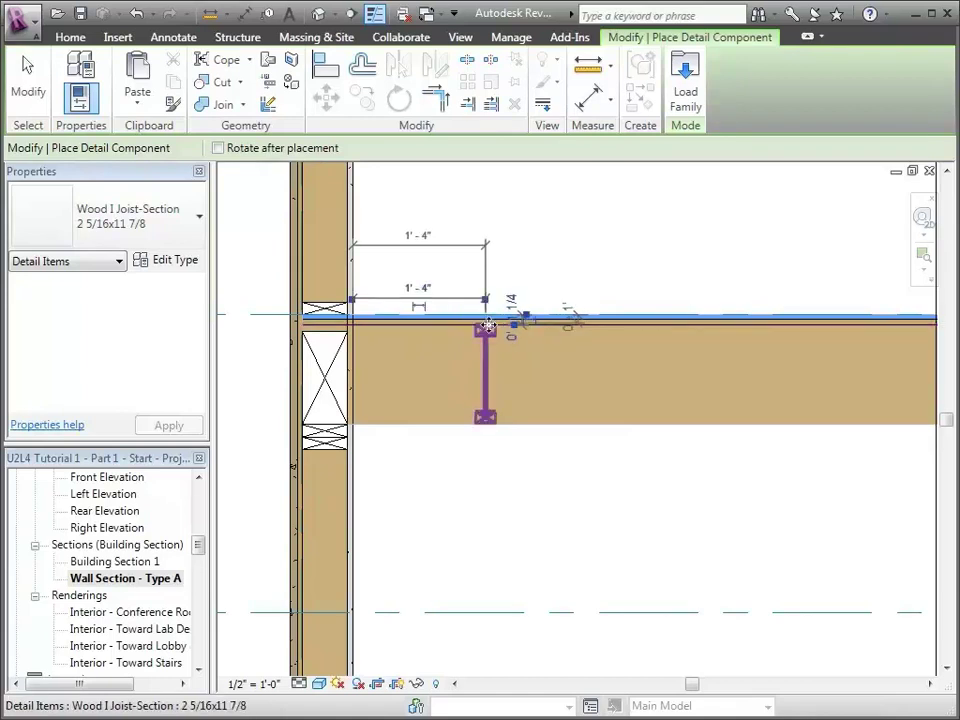
left_click(27, 79)
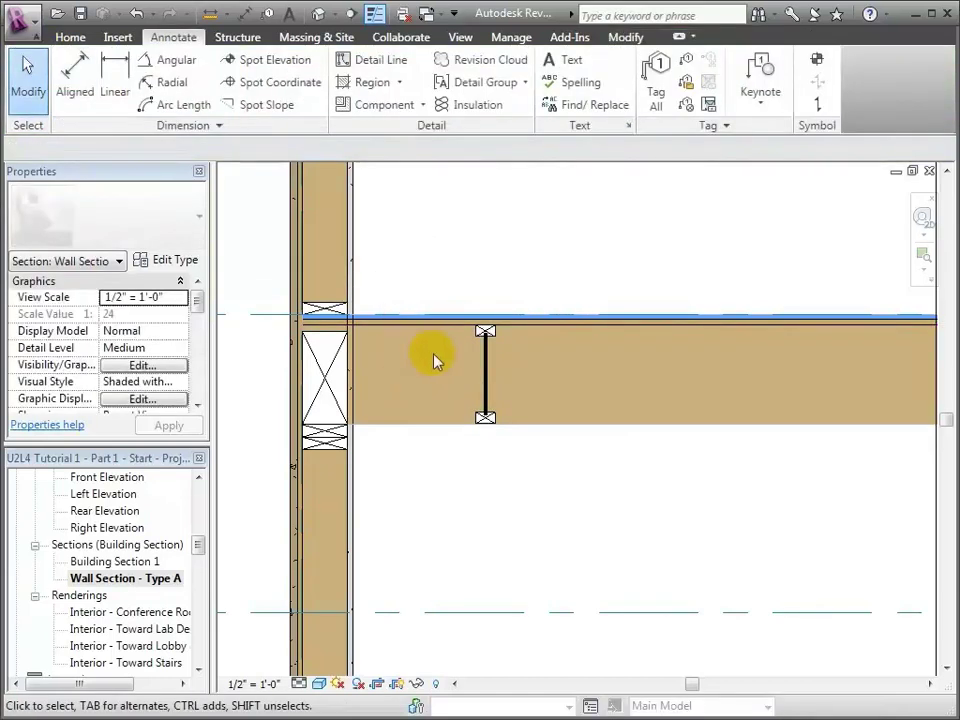
Copy the floor I joist farther along the Level 2 floor to 2'-8" from the wall's interior face
left_click(487, 370)
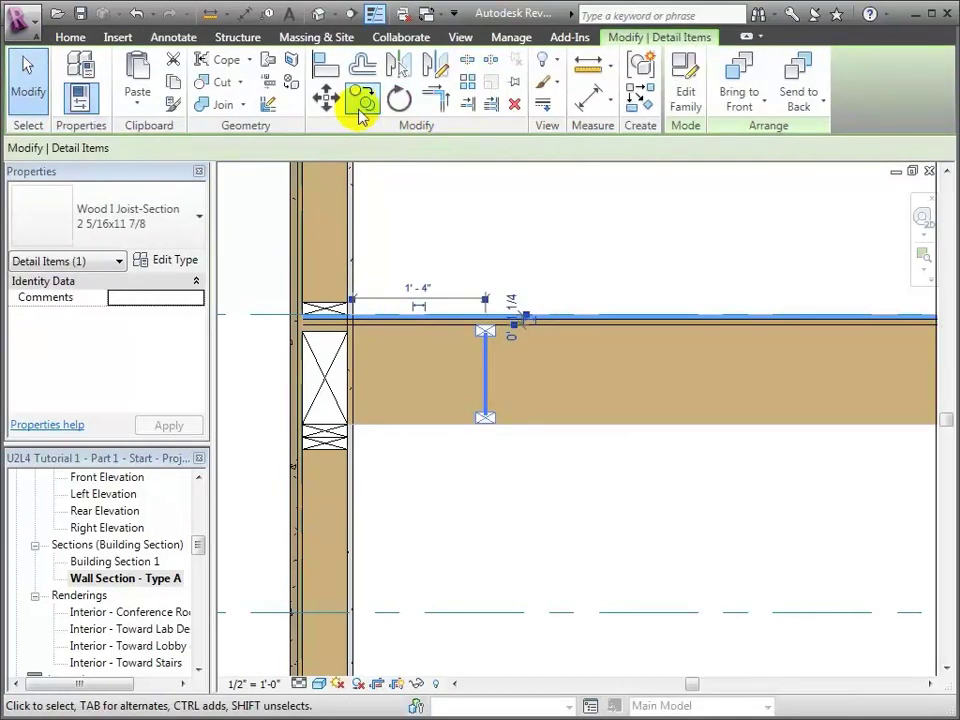
left_click(364, 100)
left_click(491, 386)
left_click(615, 386)
left_click(364, 100)
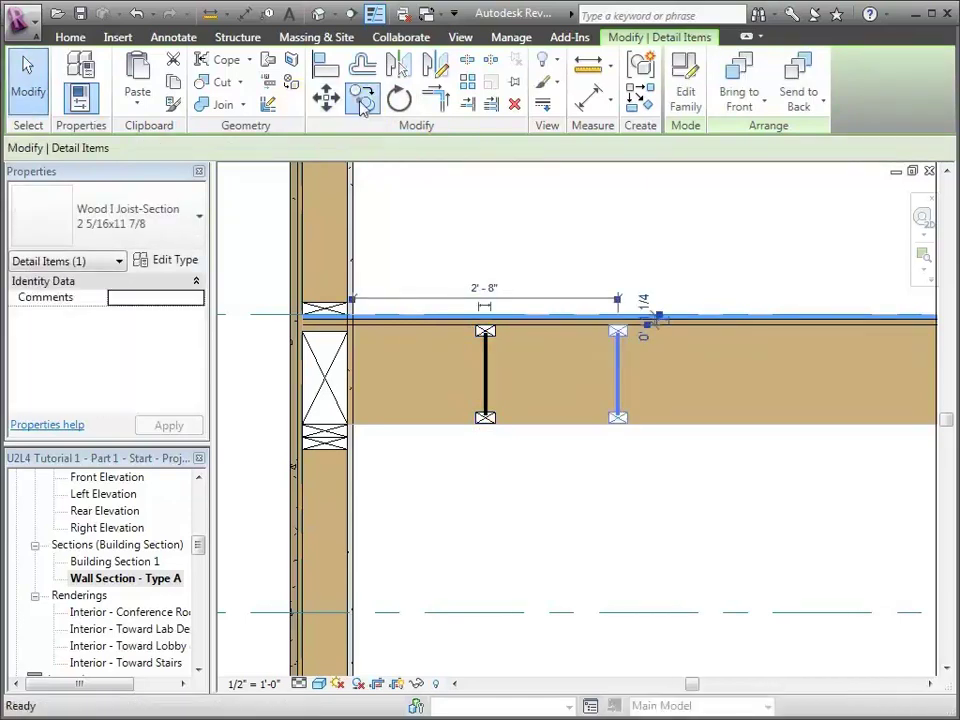
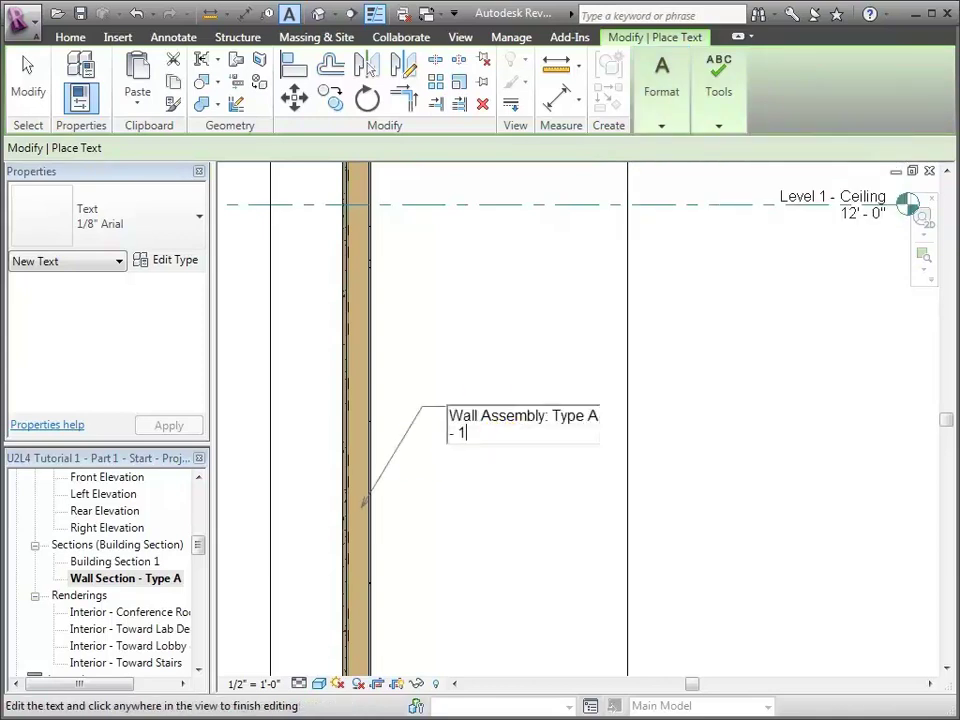
Add note lines for 1/2" Gypsum Wallboard, 2x6 Studs @ 16" o.c. with R19 Batt Insulation, and 1/2" CDX Plywood Sheathing under the Wall Assembly: Type A heading
type("/2\" Gypsum Wallboard")
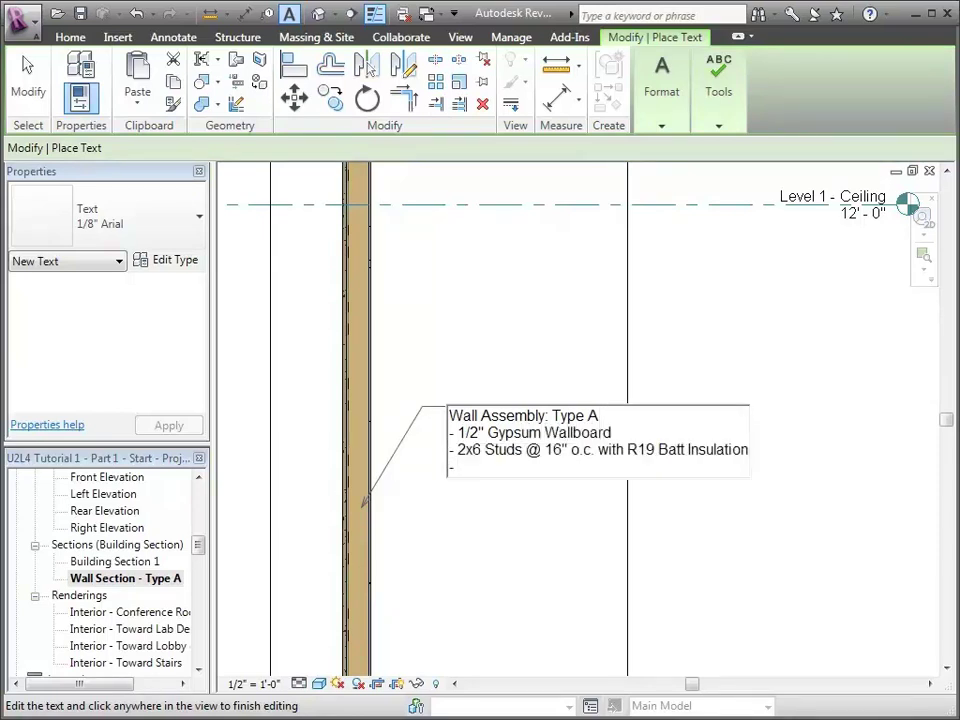
type("1/2\" CDX Plywood Sheathing")
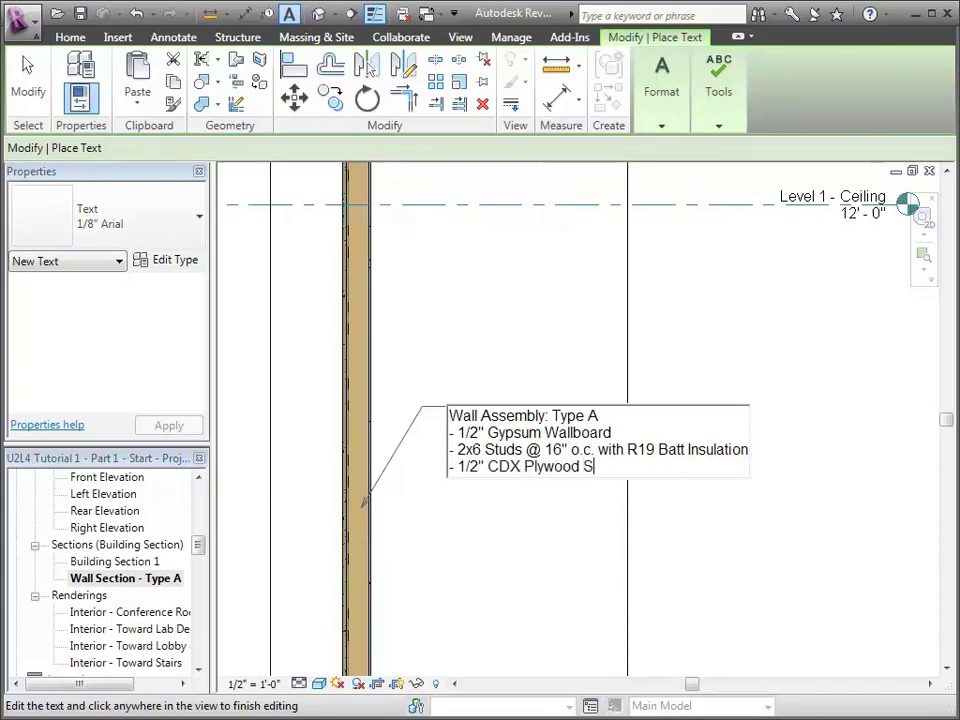
key("Return")
type("-")
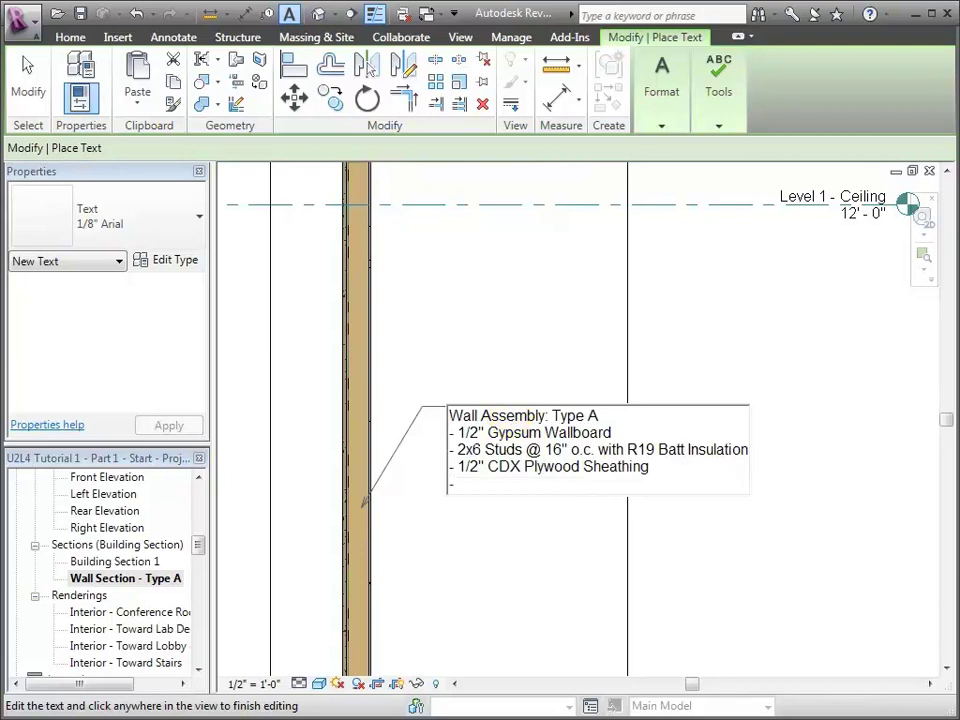
Finish the wall assembly note with lines for Grade D Building Paper and 7/8" Stucco (3 Coat Finish)
type(" Grade D Building Paper")
key("Return")
type("- ")
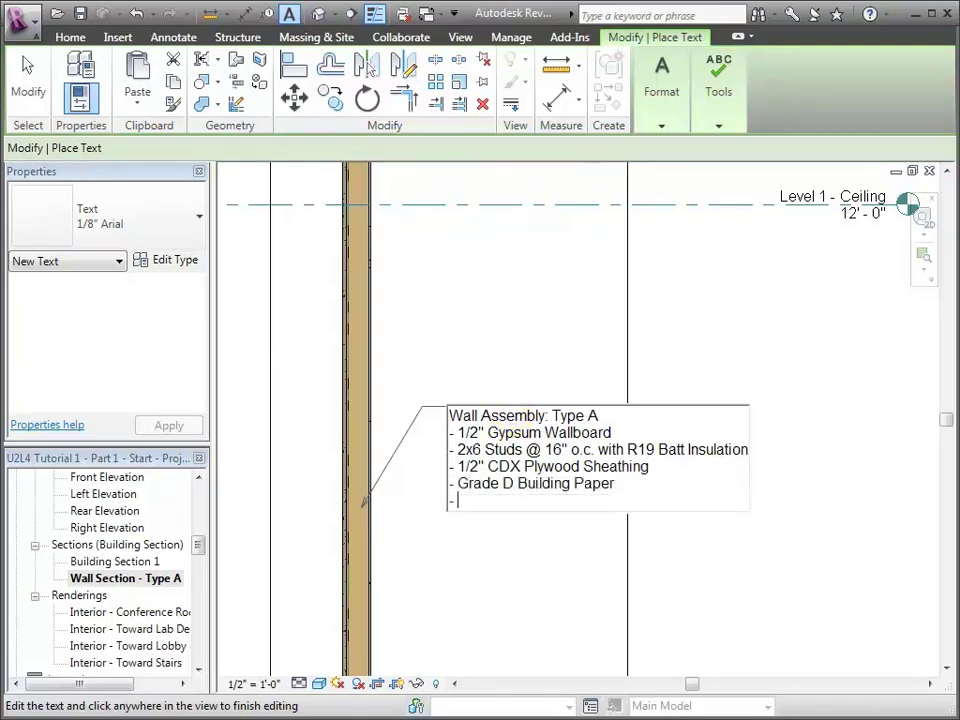
type("7/8\" Stucco (3 Coat Finish")
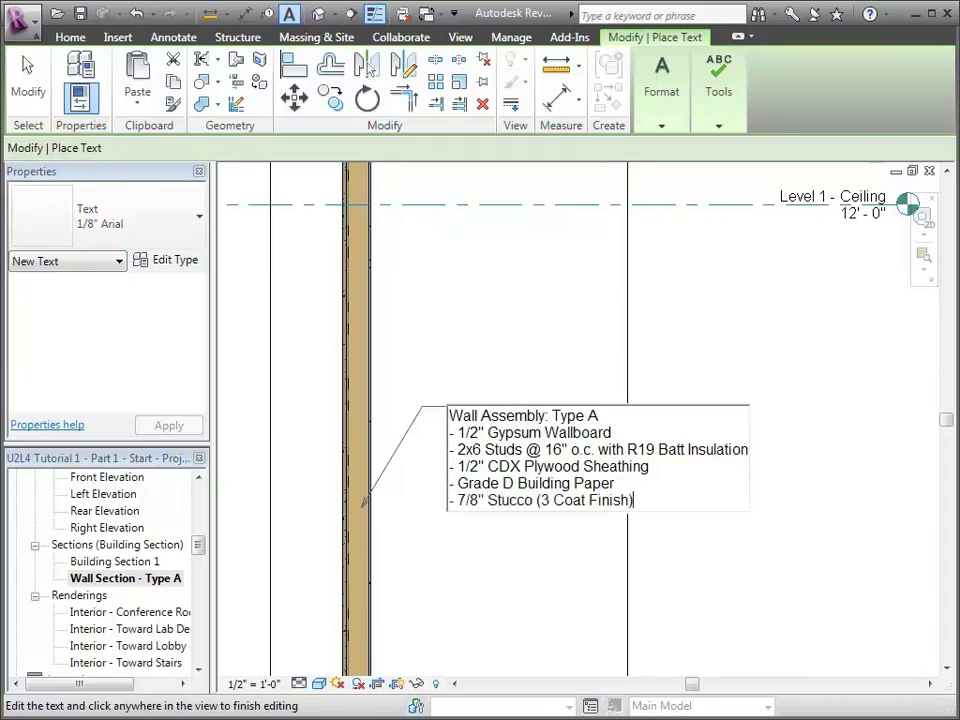
left_click(600, 415)
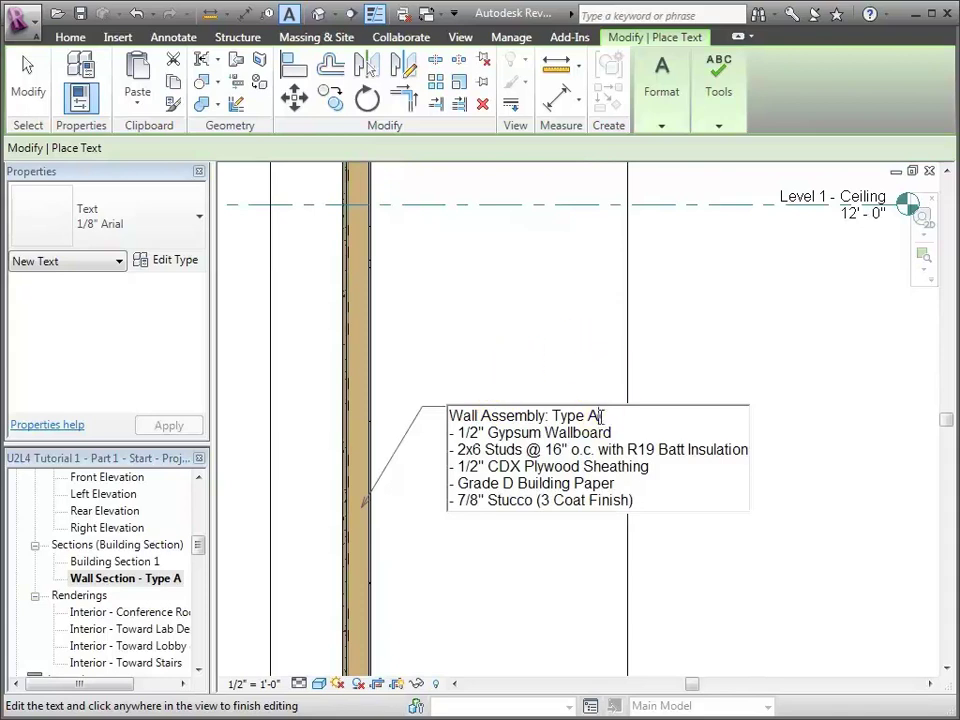
left_click(450, 413)
left_click(362, 310)
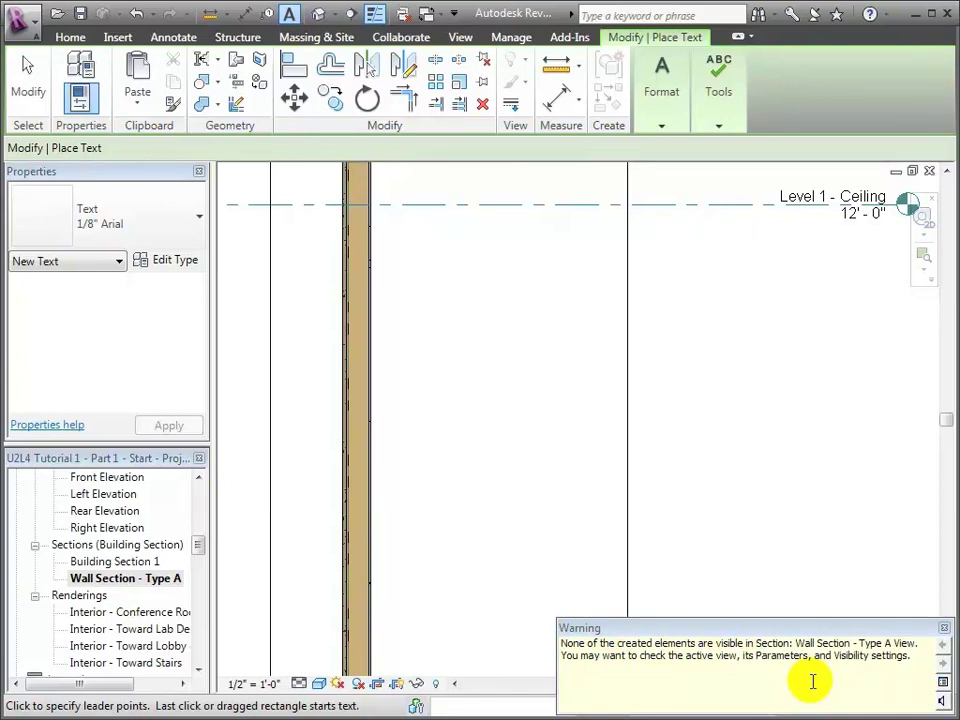
Turn off Annotation Crop for the Wall Section - Type A view and apply the change
left_click(462, 38)
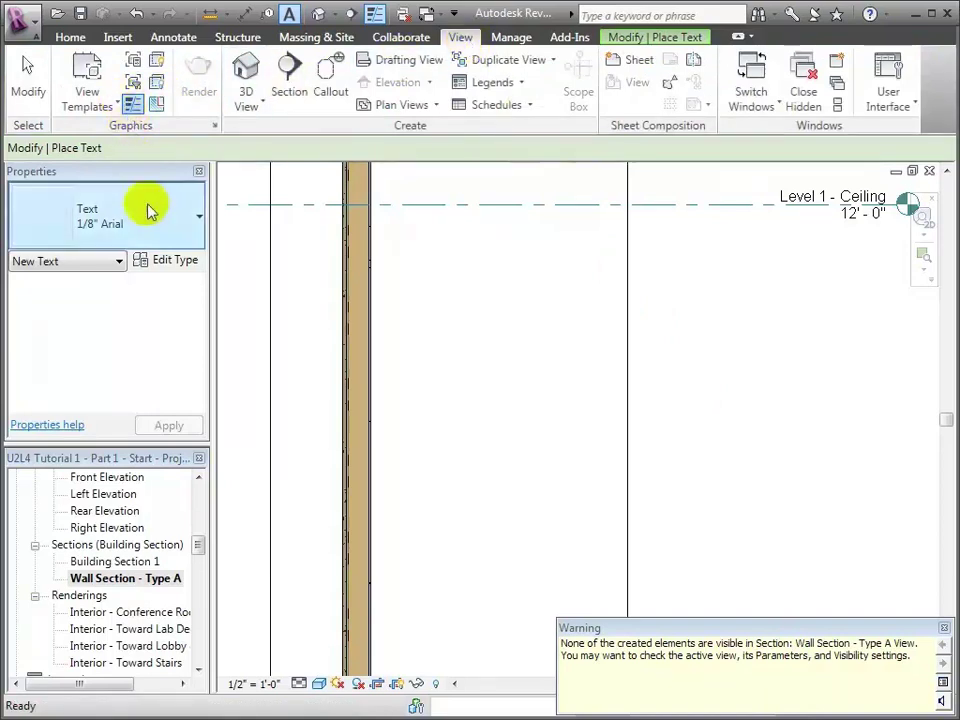
key("Escape")
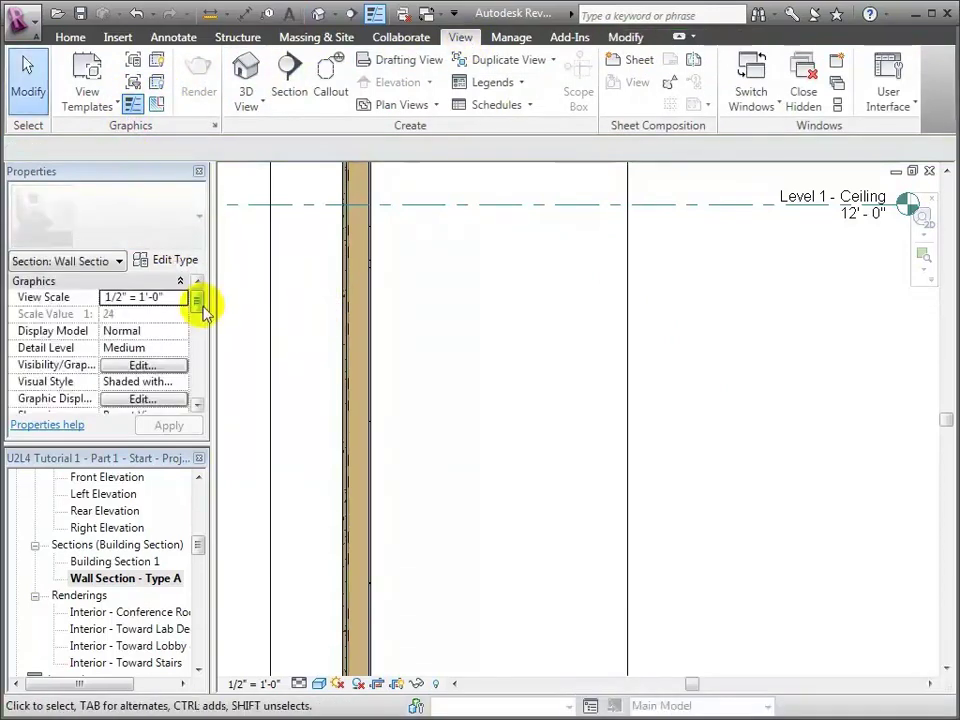
left_click_drag(199, 306, 197, 358)
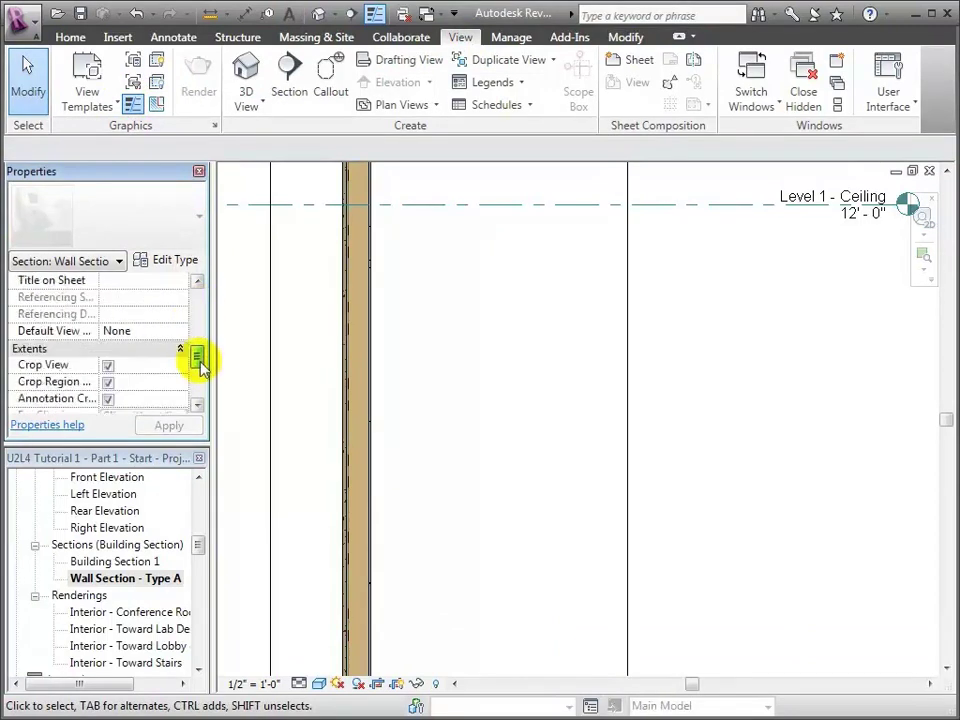
left_click(108, 400)
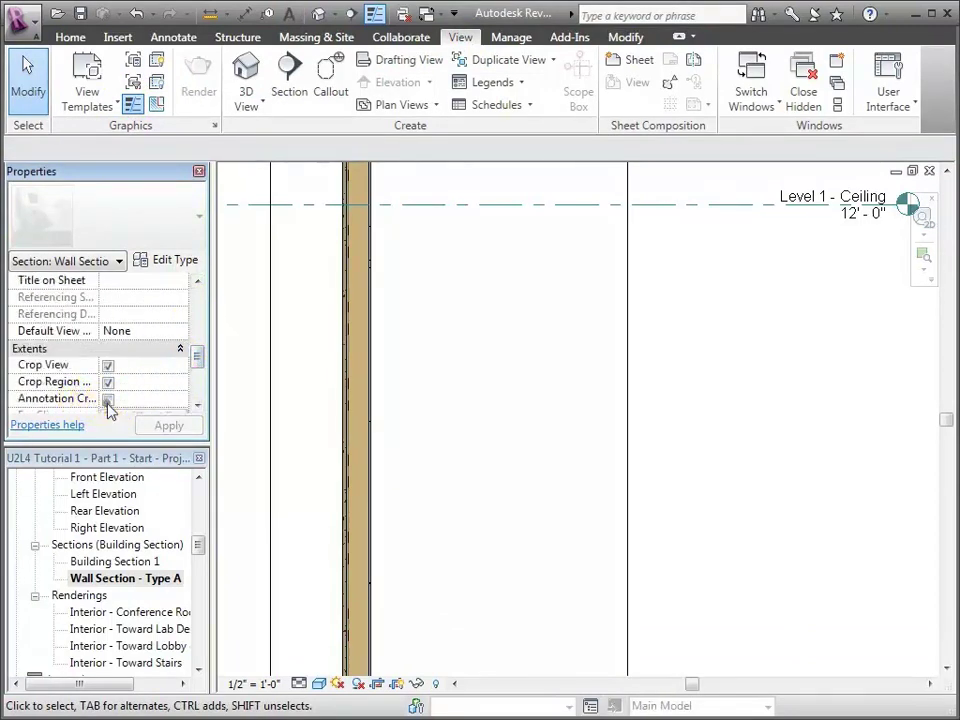
left_click(108, 400)
left_click(166, 427)
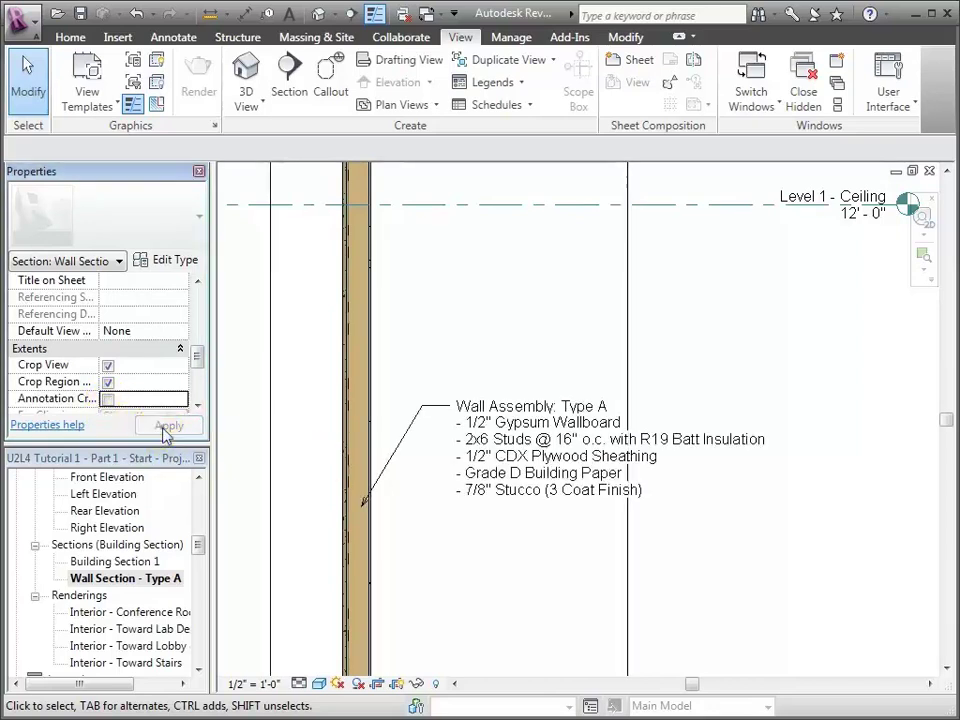
left_click(671, 497)
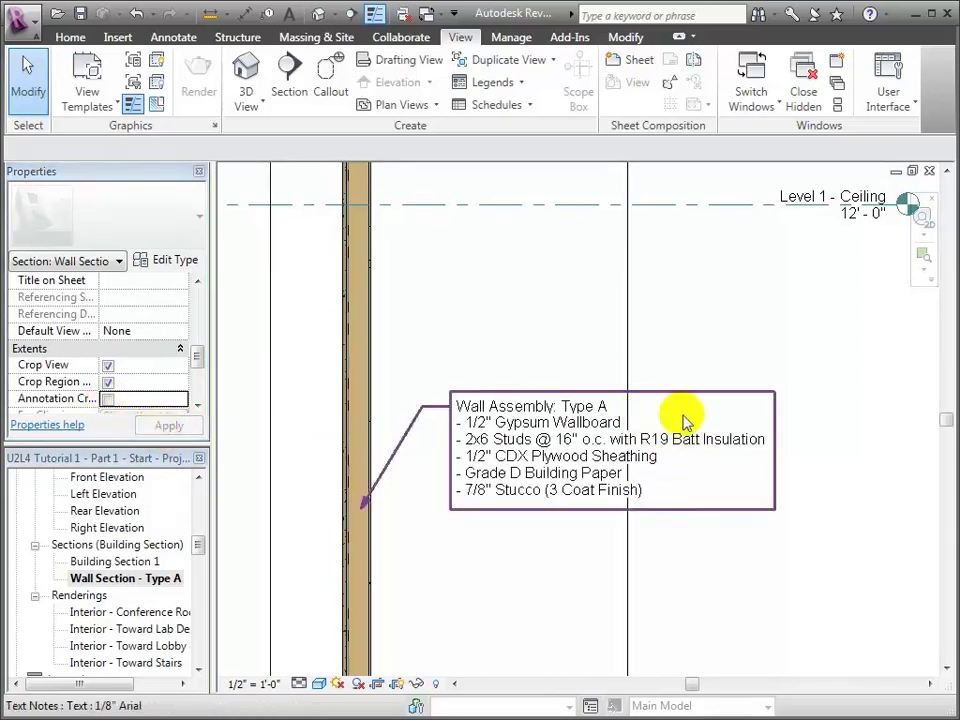
left_click(711, 538)
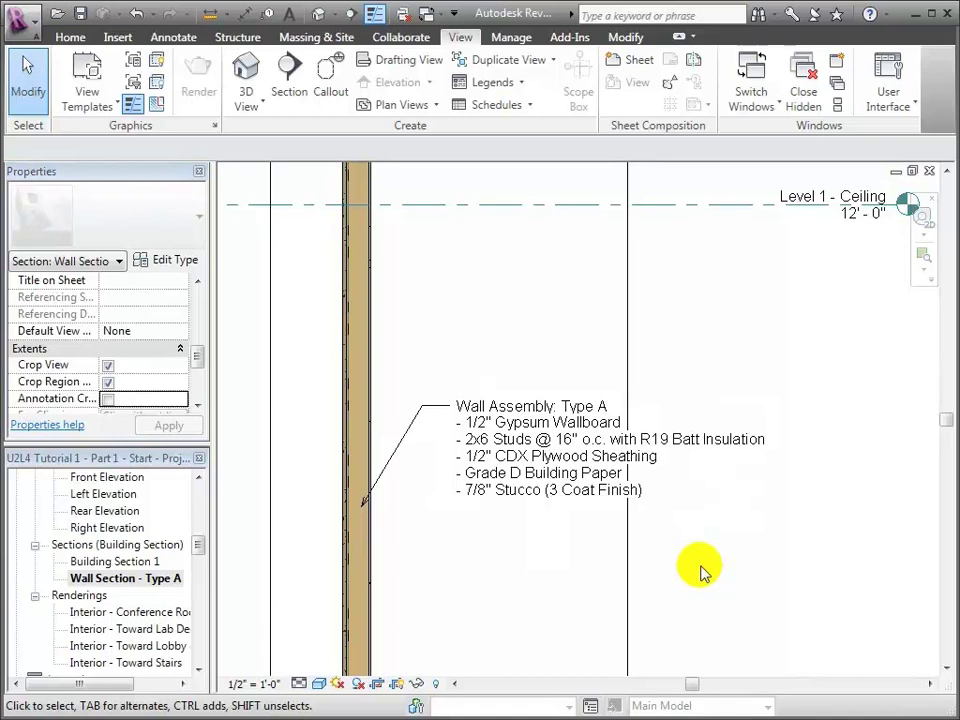
Make the "Wall Assembly: Type A" heading line of the wall note bold
left_click(560, 470)
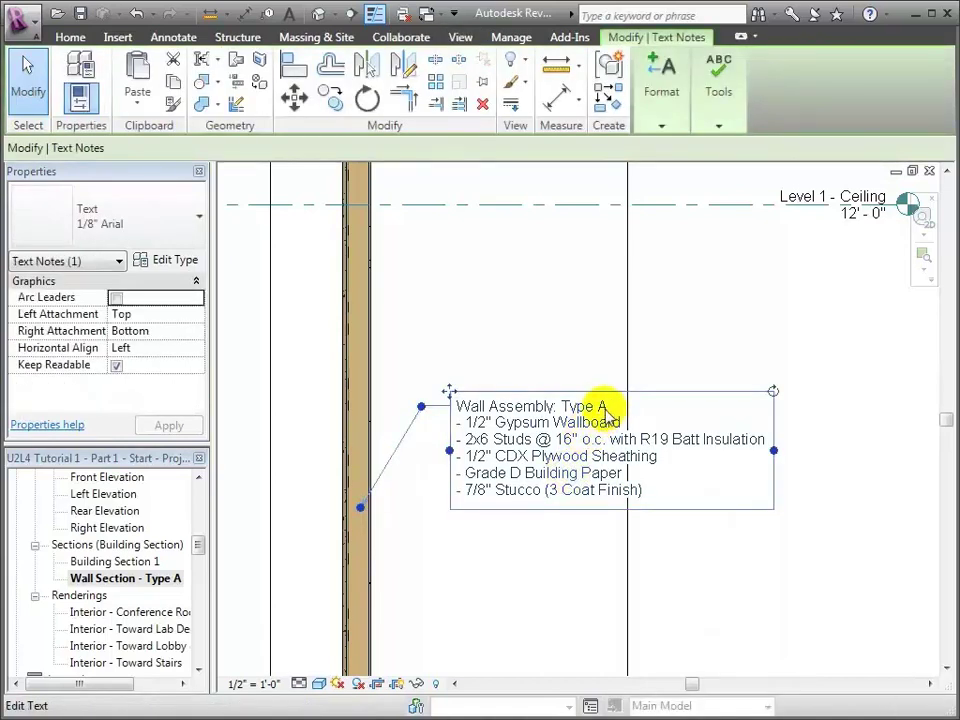
left_click_drag(456, 403, 655, 413)
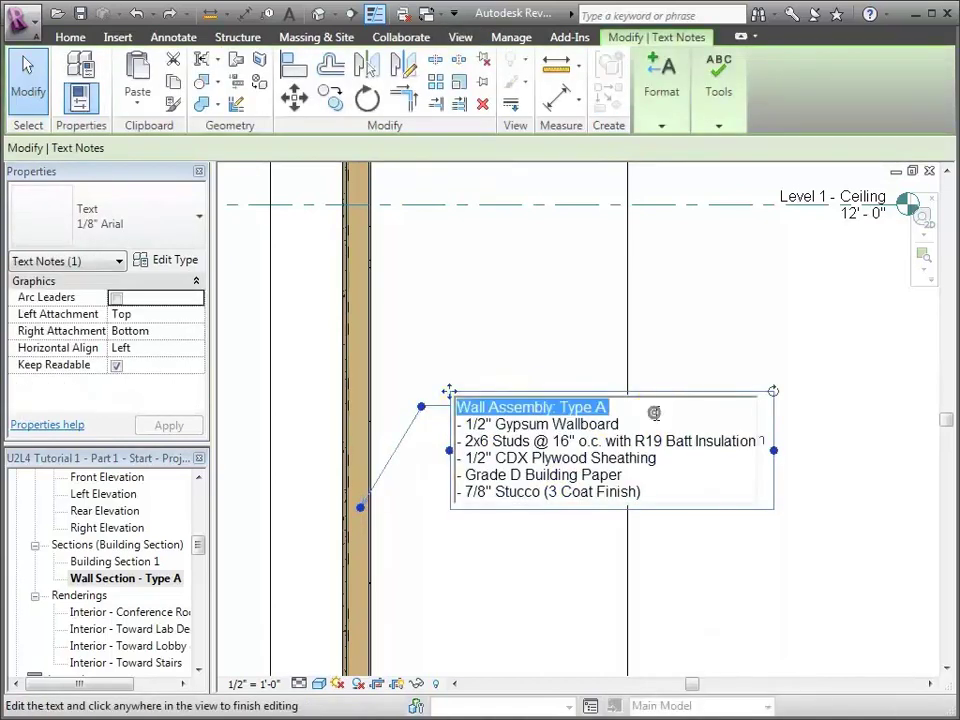
left_click(661, 125)
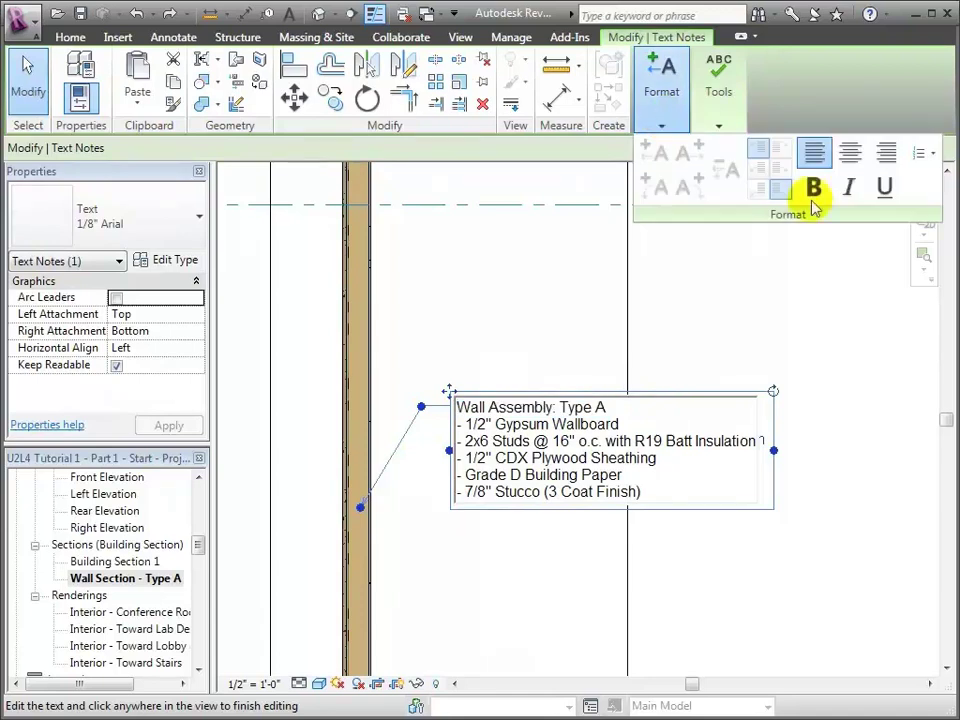
left_click(814, 189)
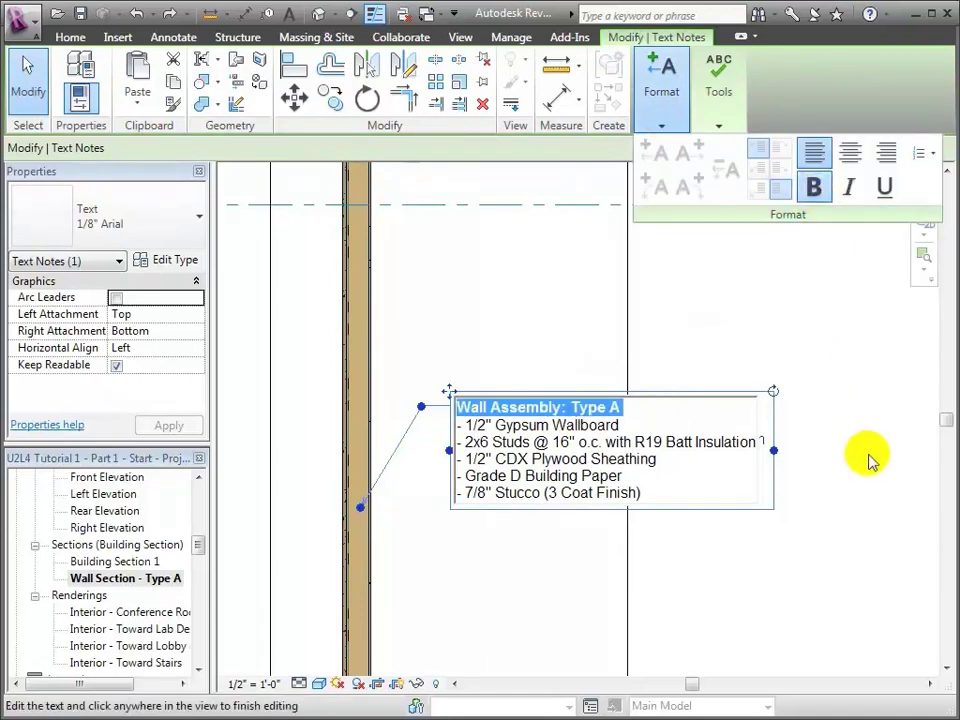
Finish editing the wall assembly note and open the S1 - Building and Wall Sections sheet
left_click(868, 460)
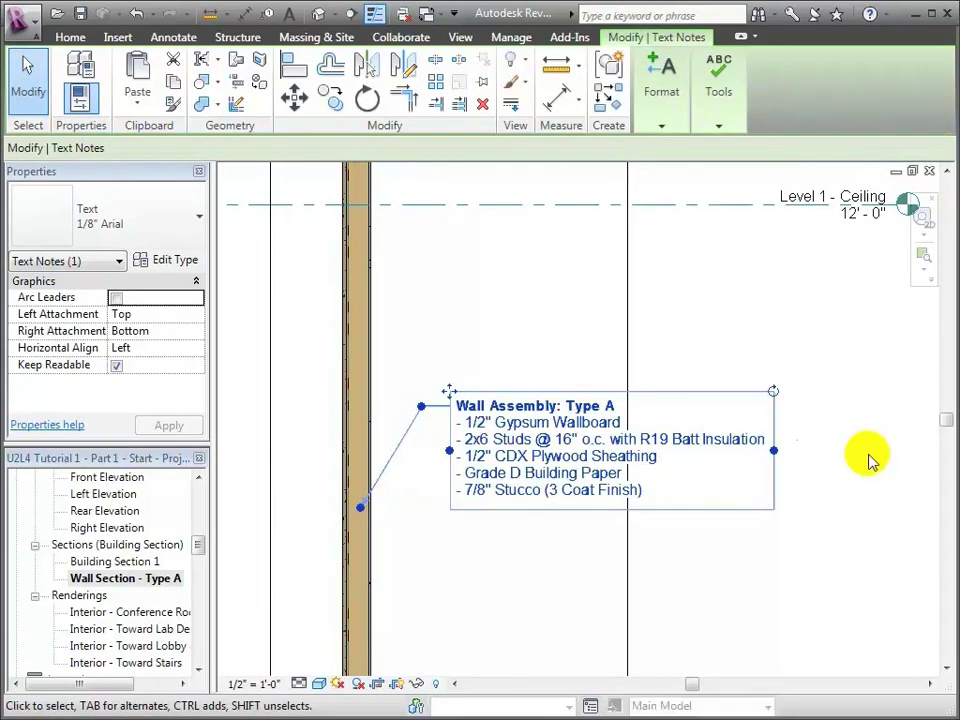
left_click(26, 72)
key("z")
key("f")
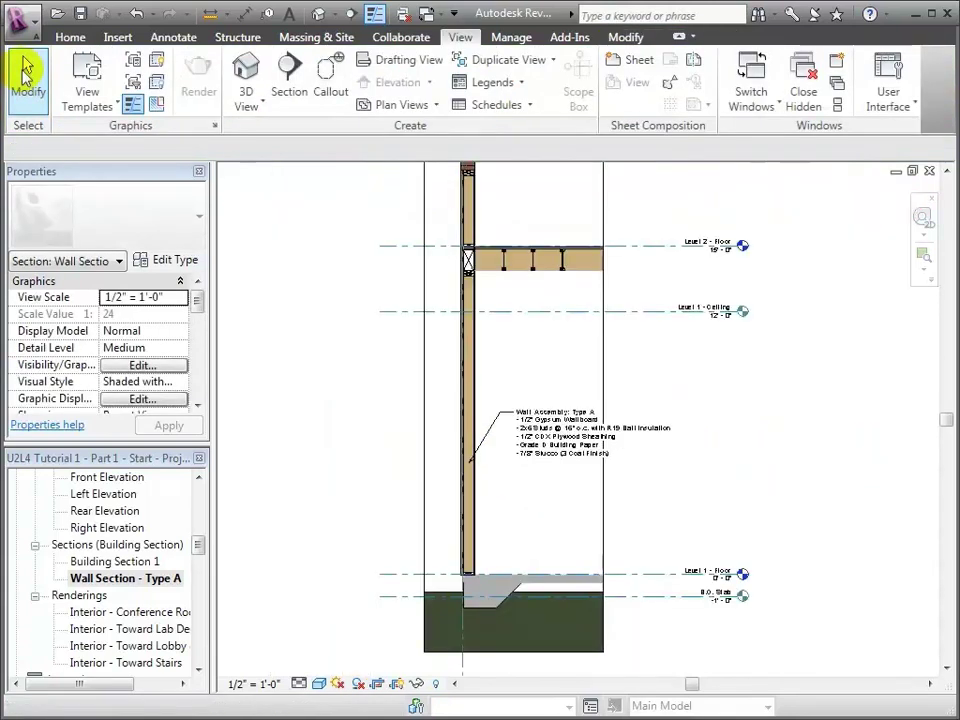
left_click_drag(197, 551, 197, 585)
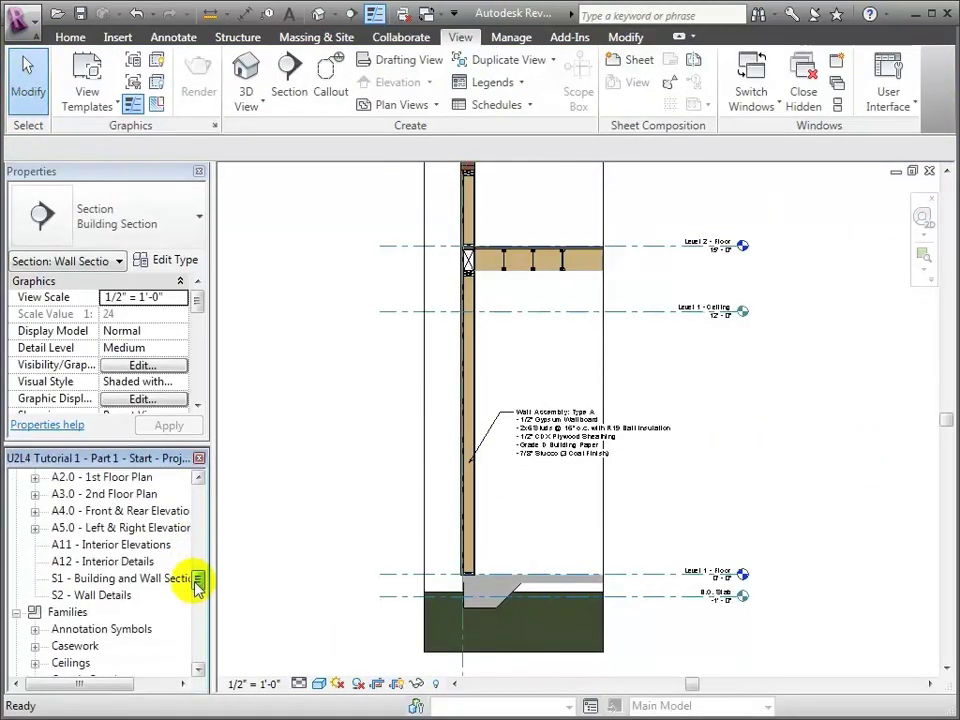
double_click(130, 585)
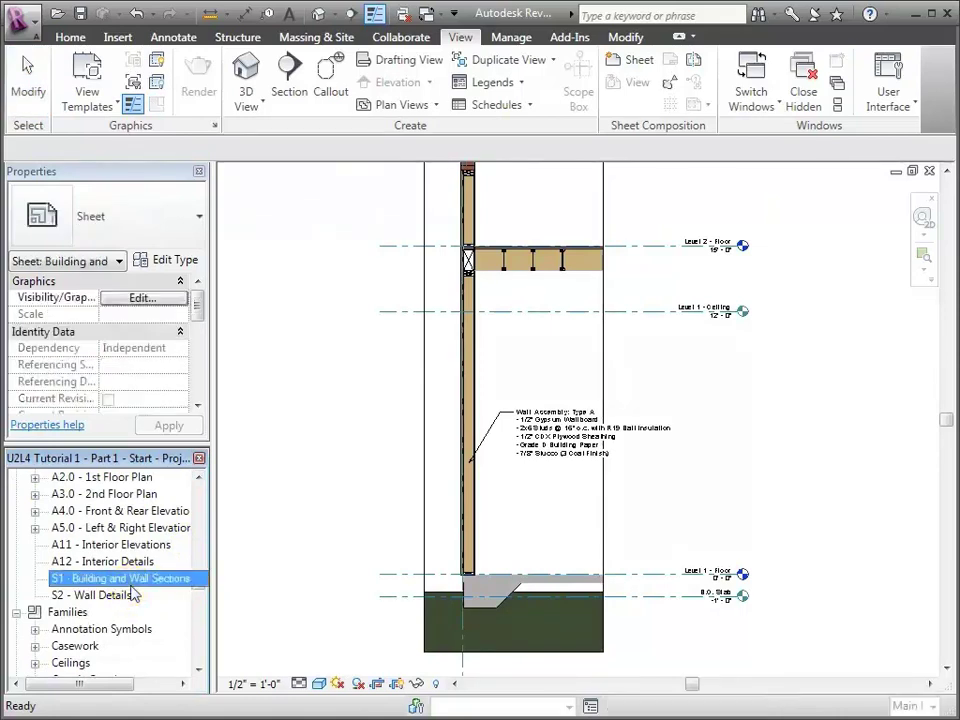
Place the Building Section 1 view in the upper-left area of sheet S1
left_click(199, 476)
left_click(199, 476)
left_click(199, 476)
left_click(199, 476)
scroll(161, 540, "up", 5)
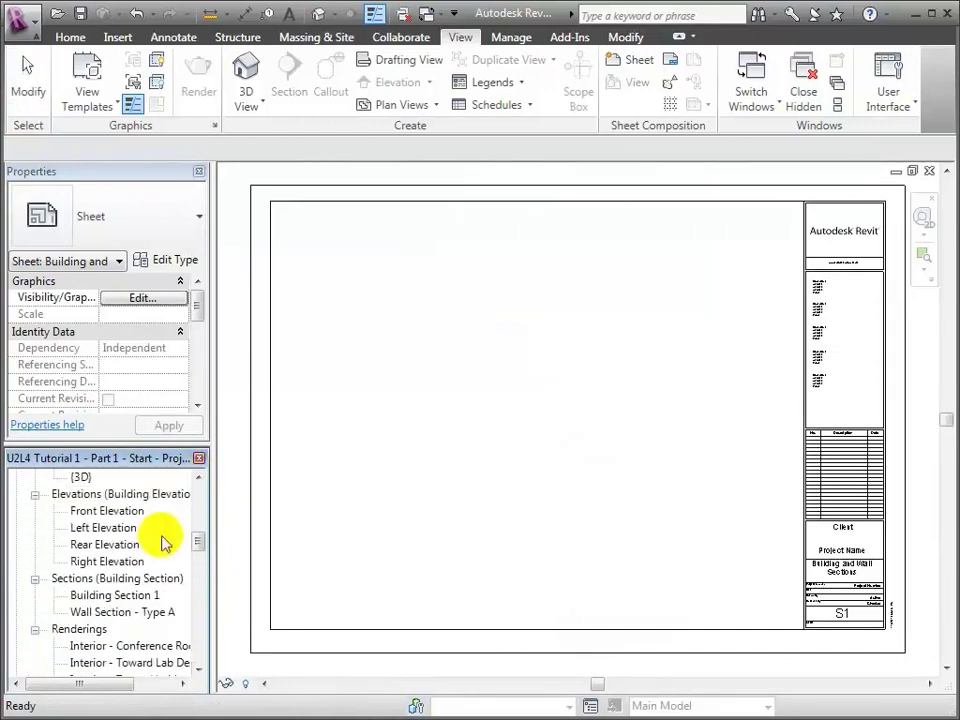
left_click(128, 597)
left_click_drag(128, 597, 390, 470)
left_click(392, 317)
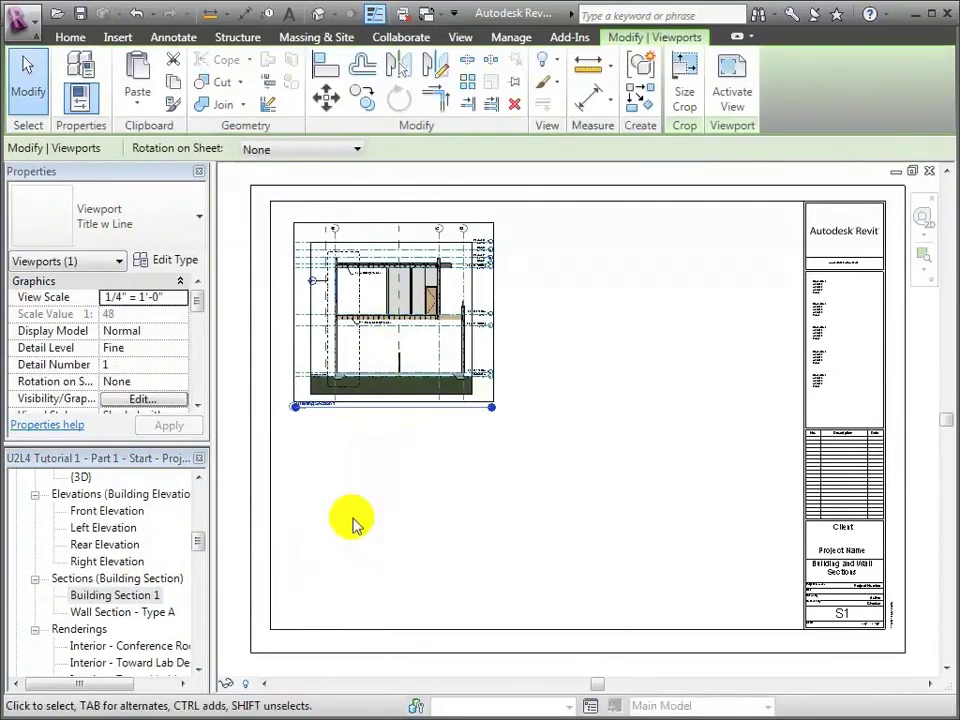
Place the Wall Section - Type A view on sheet S1, in the space between Building Section 1 and the title block
left_click(150, 613)
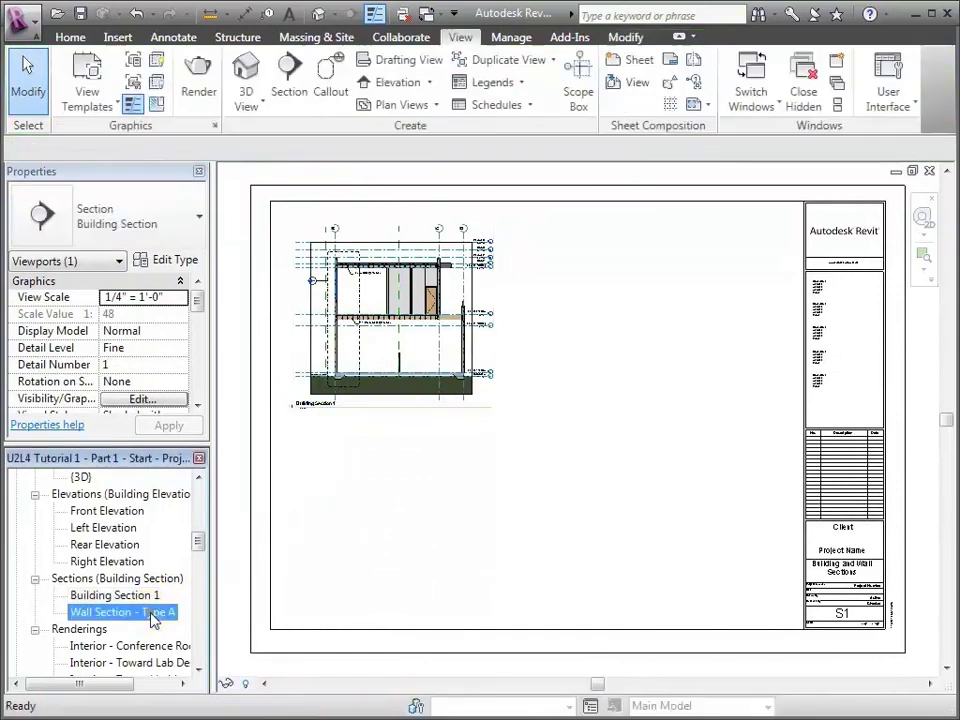
left_click_drag(150, 612, 529, 521)
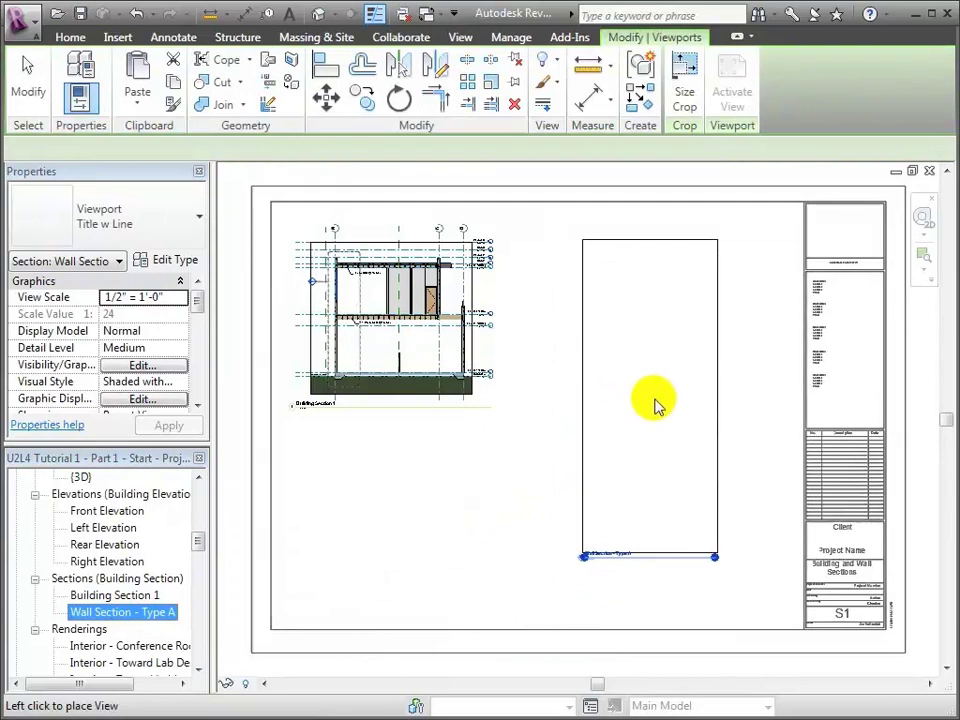
left_click(679, 403)
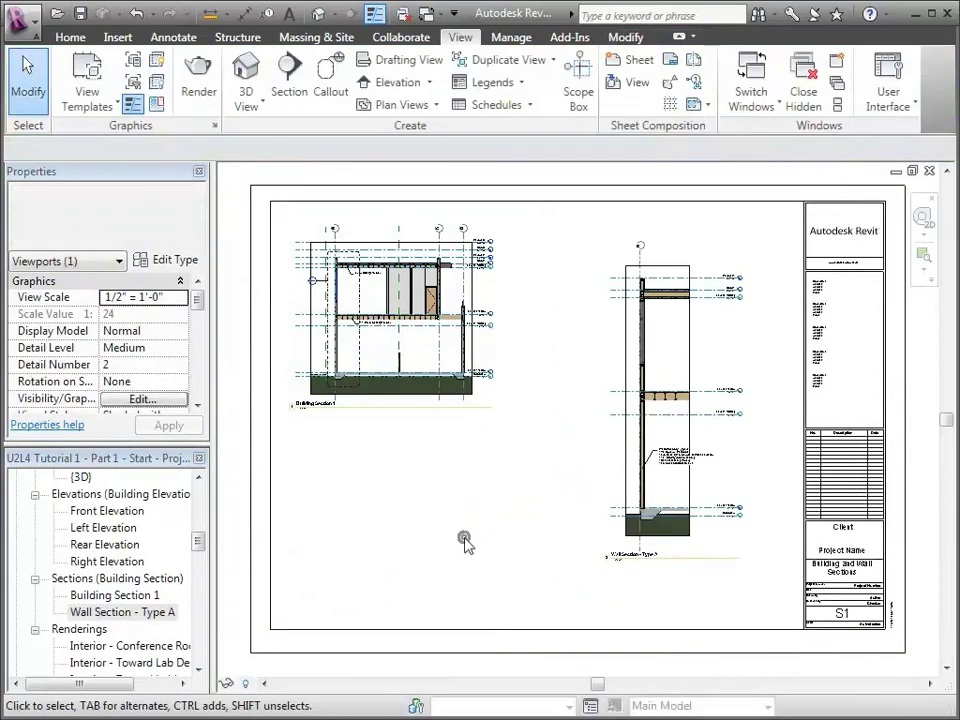
Examine the detail and sheet reference in the wall section callout marker within the Building Section 1 viewport
left_click(924, 258)
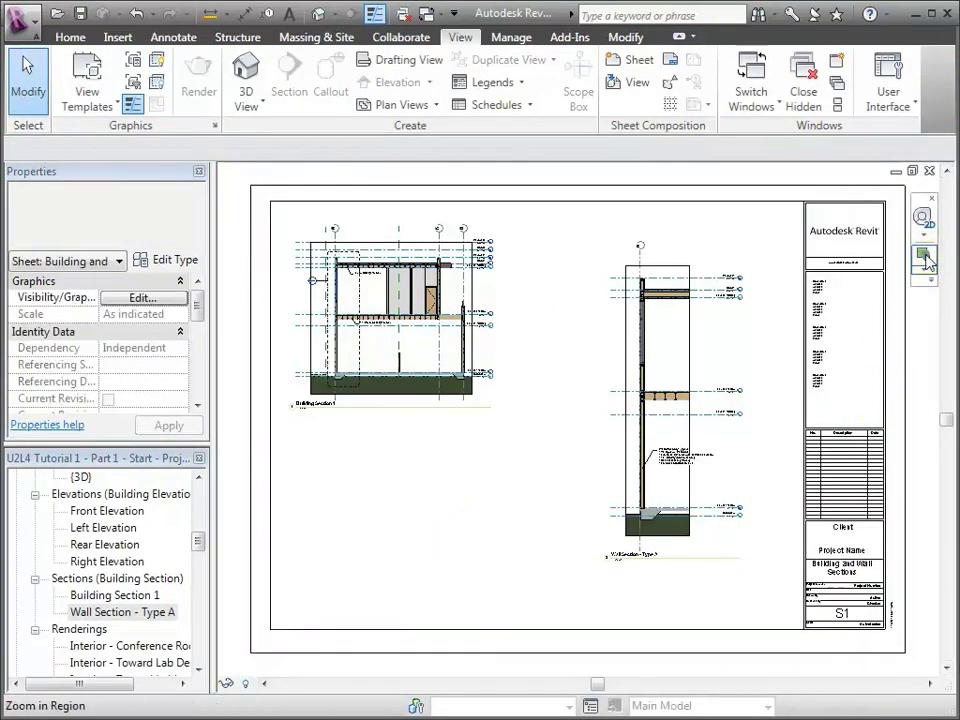
left_click_drag(276, 222, 423, 439)
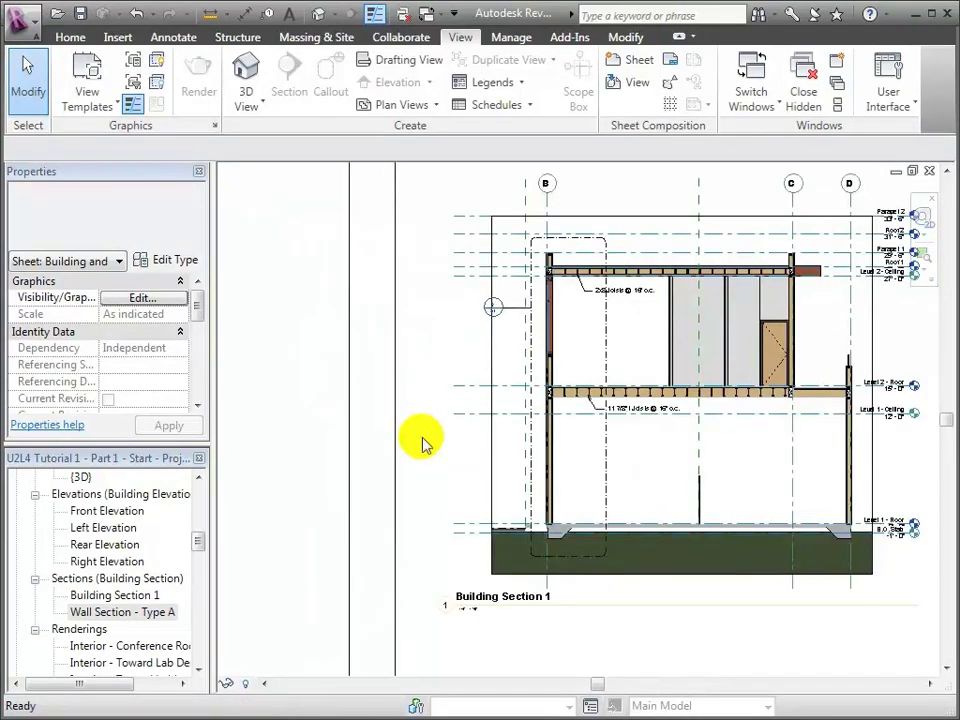
left_click(925, 252)
left_click_drag(463, 274, 605, 383)
key("z")
key("p")
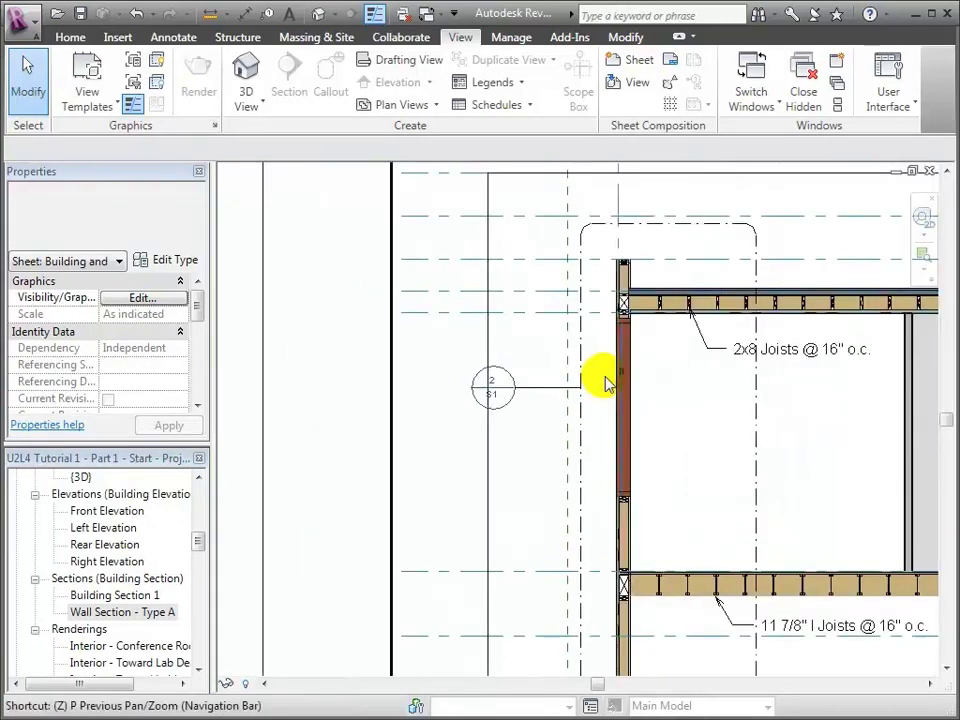
Compare the detail number in the Wall Section - Type A viewport title with the reference in the callout marker
key("z")
key("f")
scroll(628, 506, "up", 3)
left_click(944, 667)
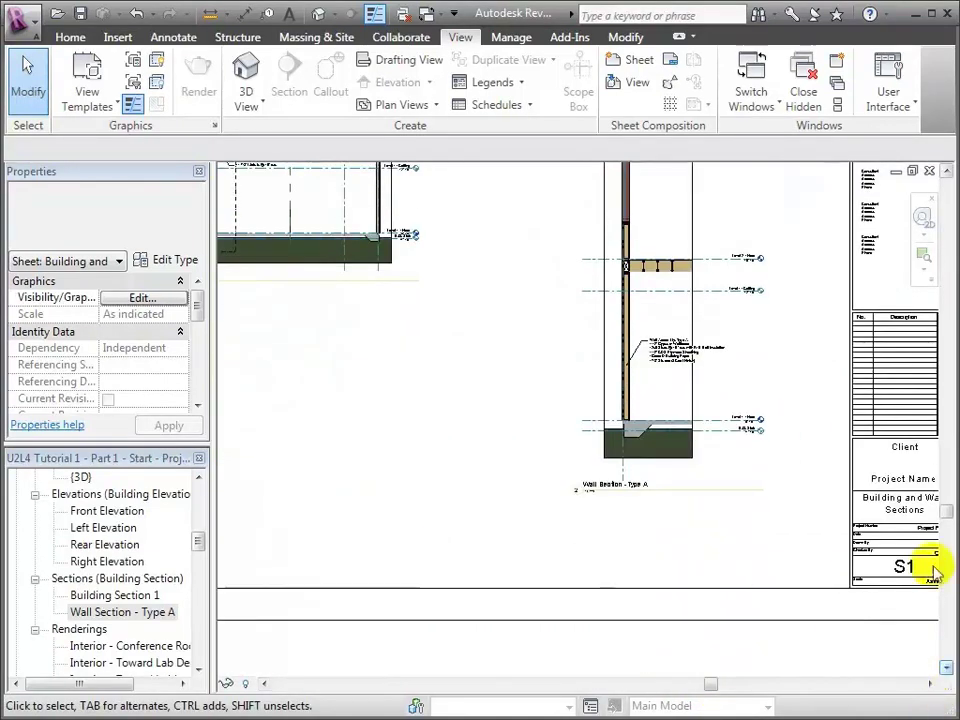
left_click(925, 261)
left_click_drag(536, 442, 727, 540)
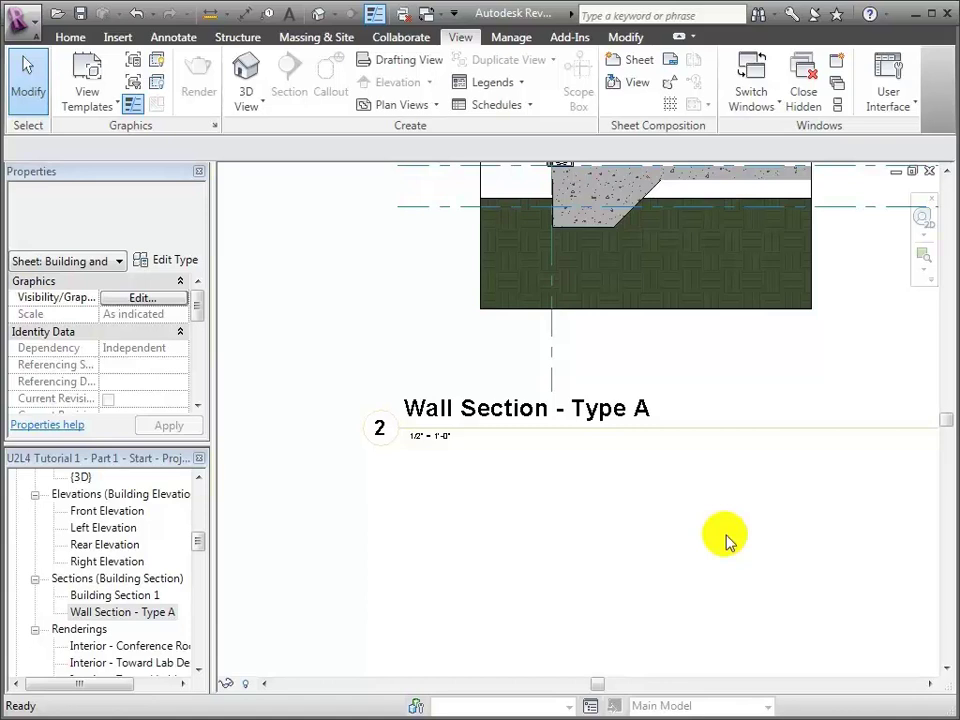
scroll(378, 318, "up", 5)
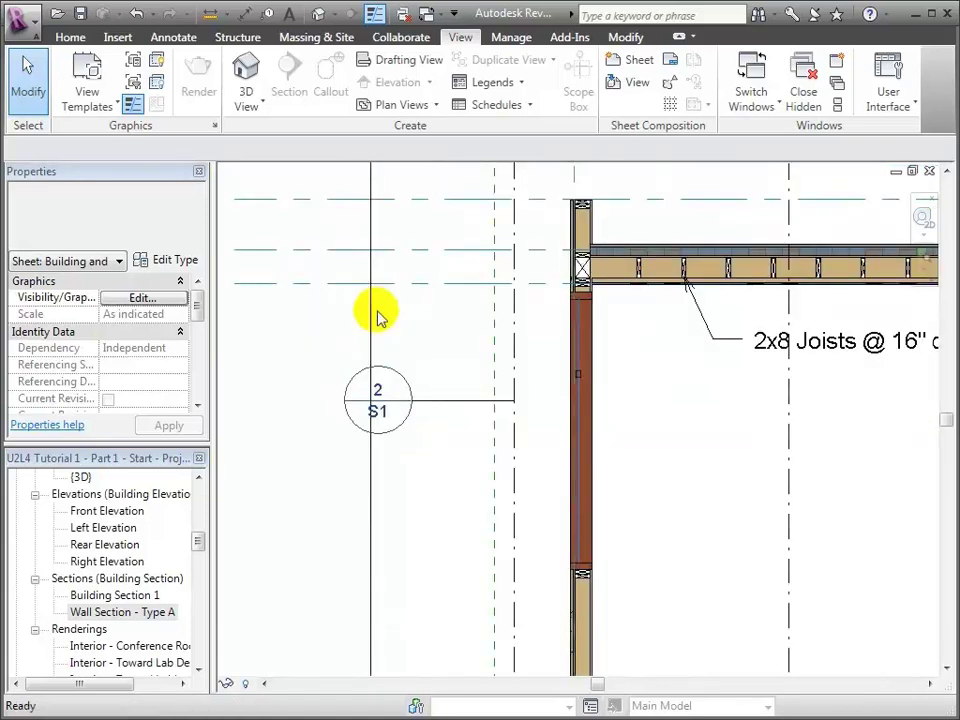
Open the Building Section 1 view and follow its callout marker to the Wall Section - Type A view
double_click(130, 597)
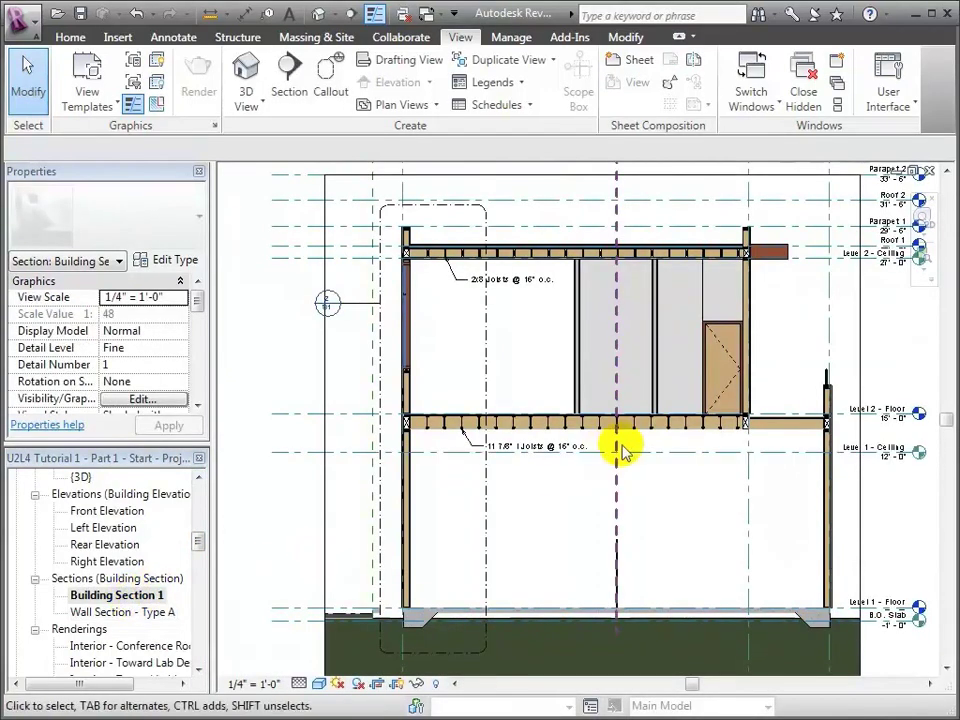
double_click(338, 316)
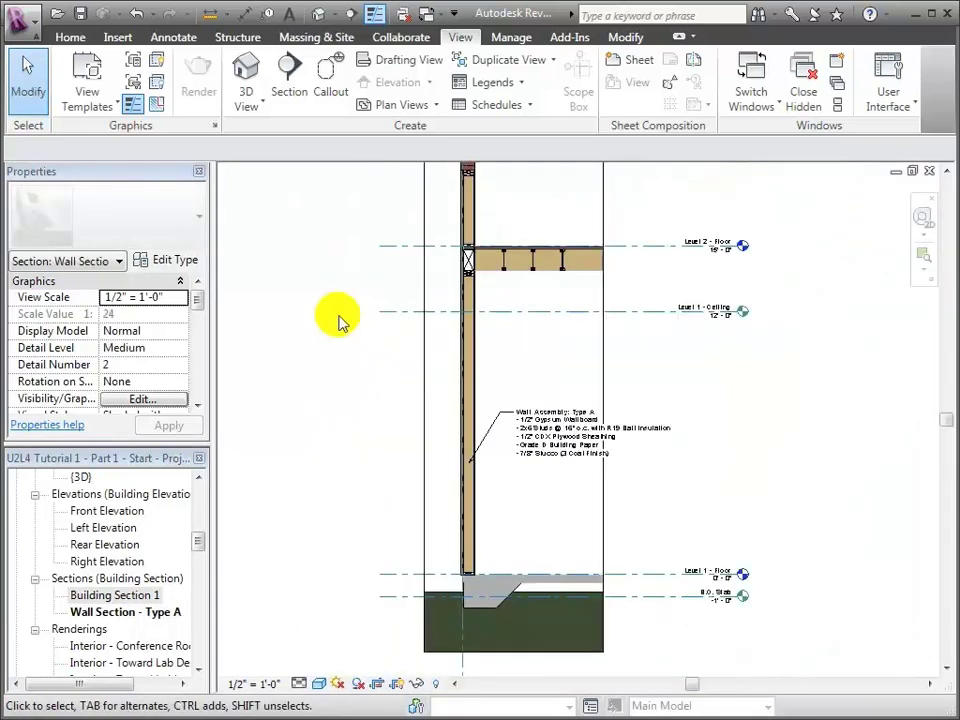